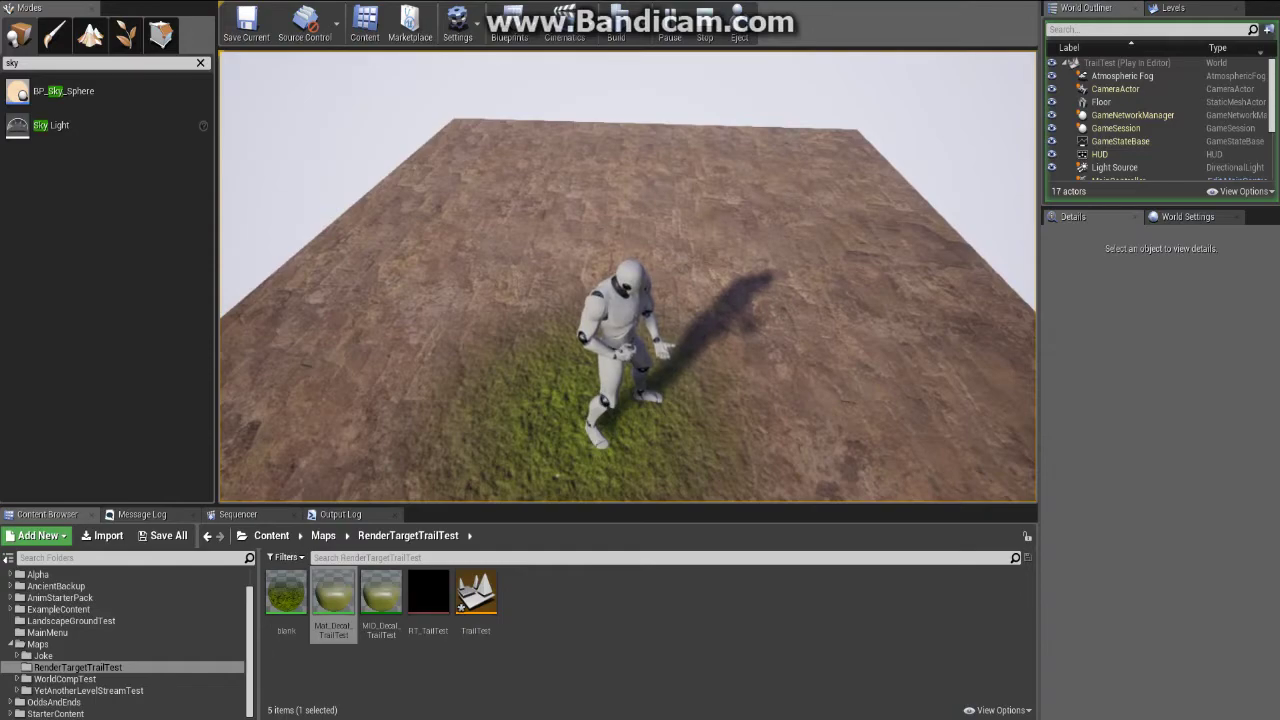
Run the character around the floor in the play session to see the grass trail it leaves, and end the session.
key(d)
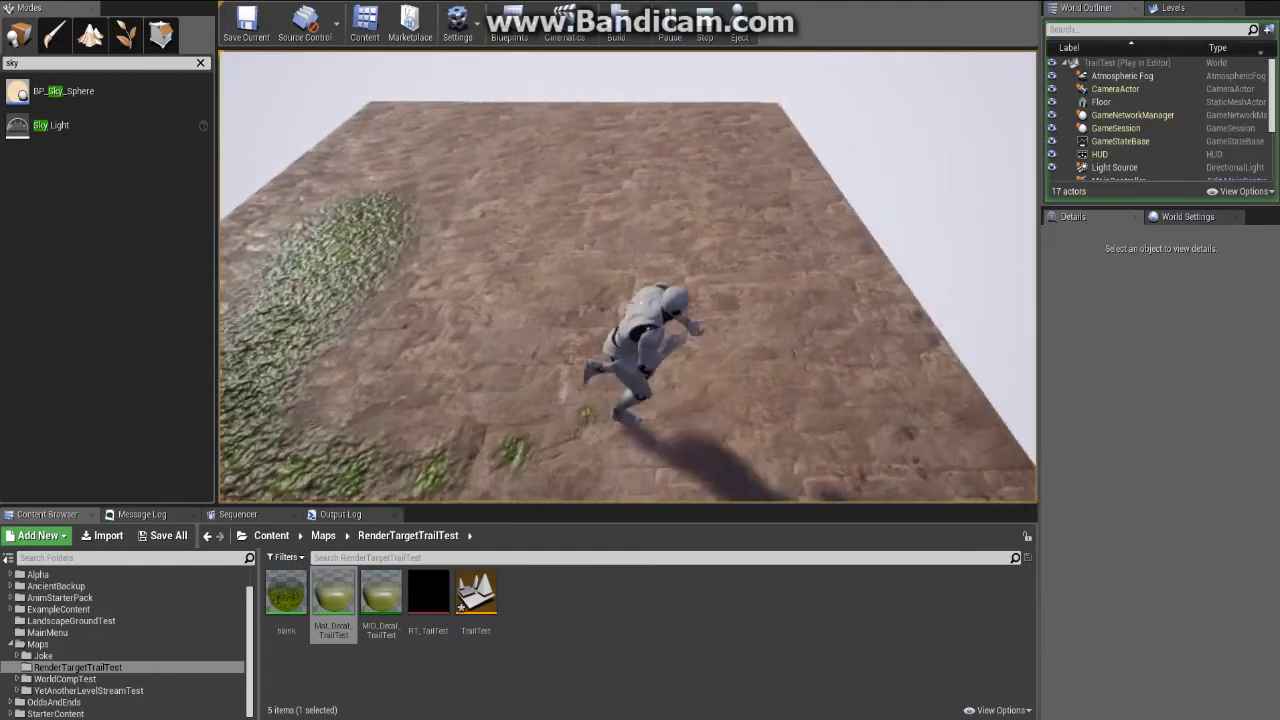
key(d)
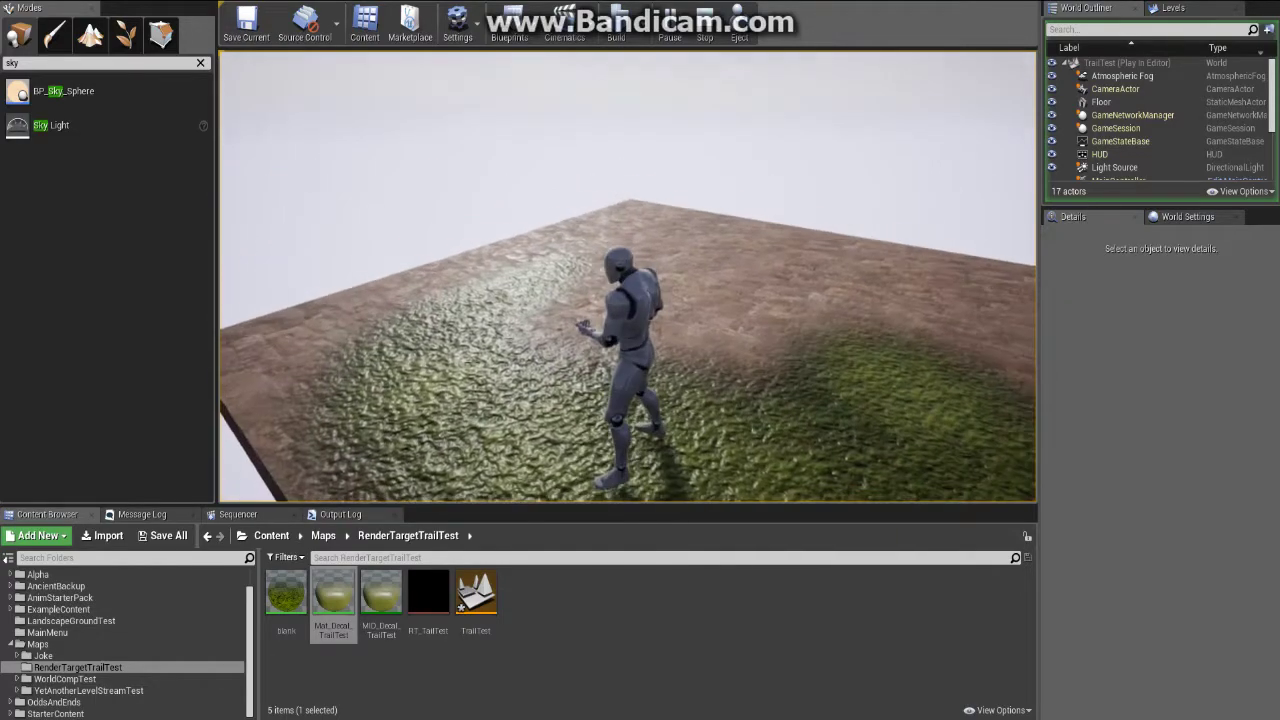
key(d)
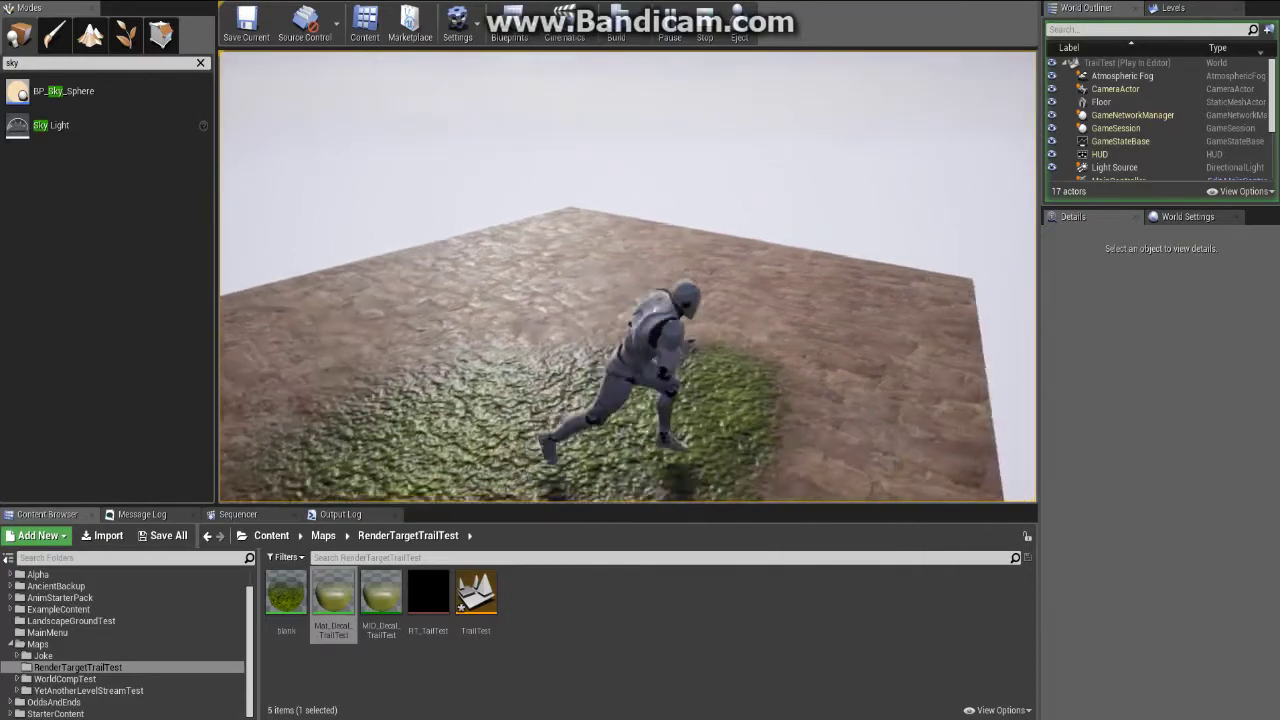
key(w)
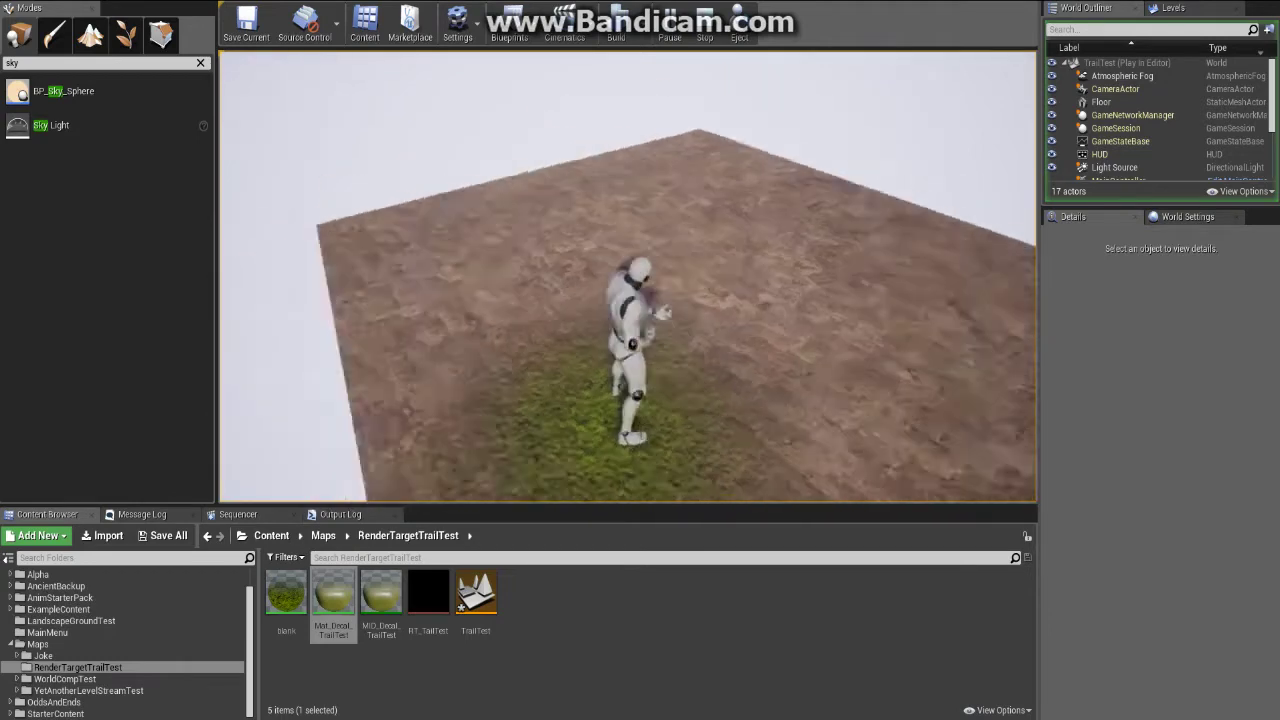
key(space)
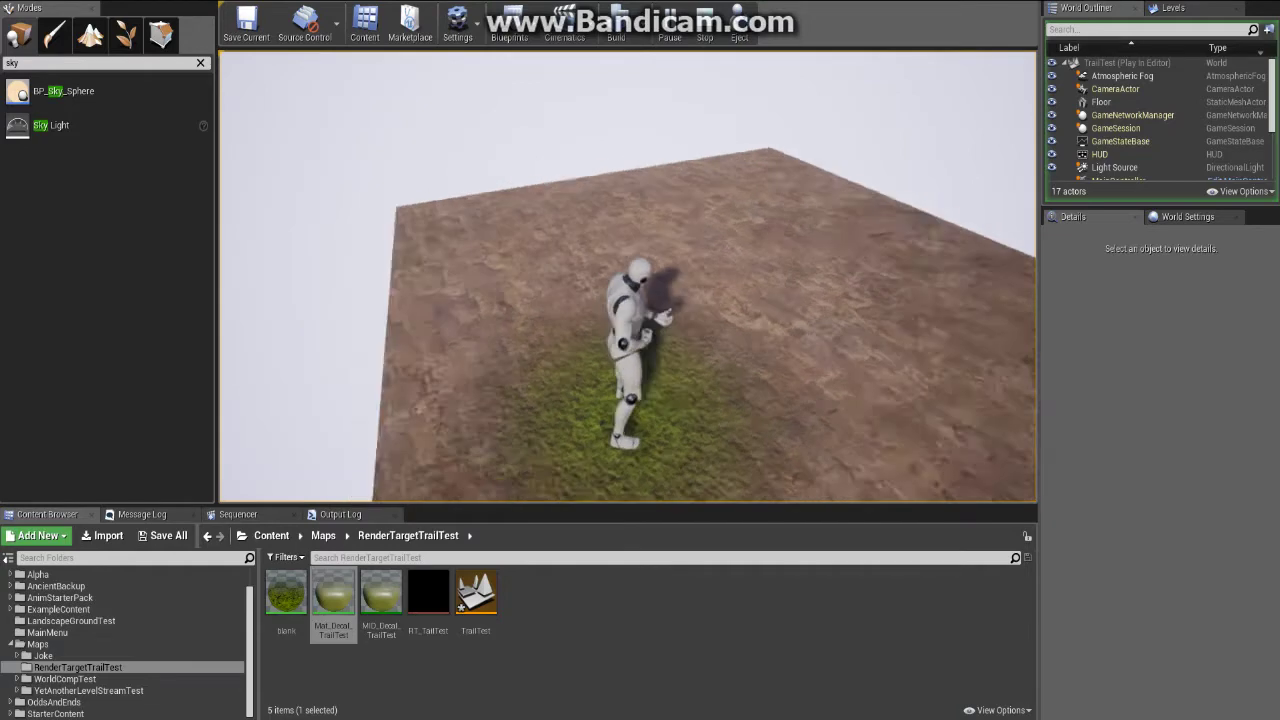
key(d)
key(s)
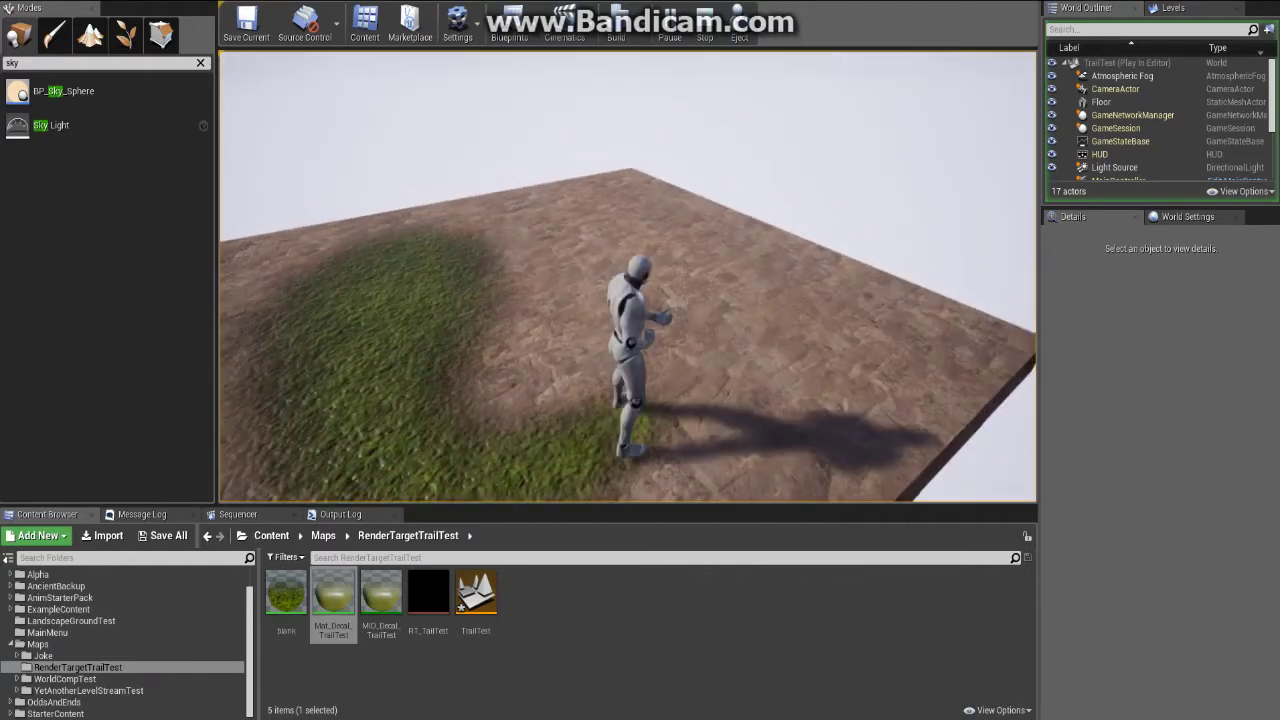
key(Escape)
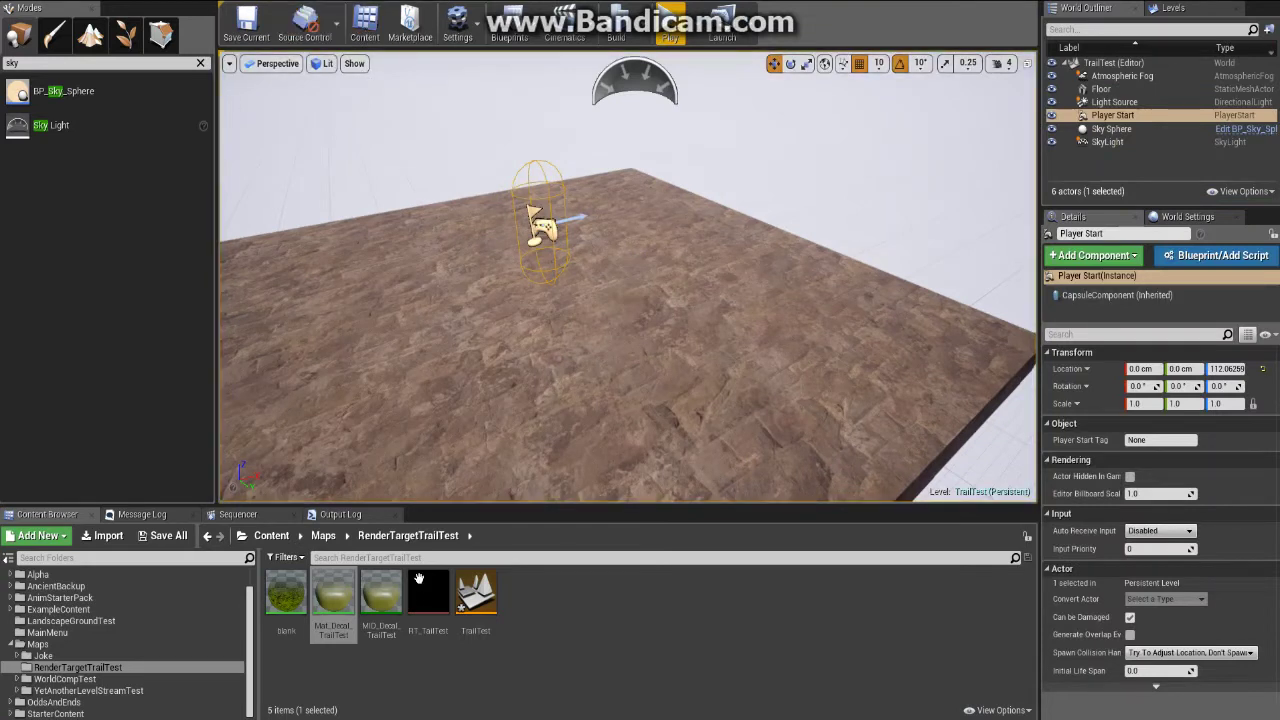
Search the placeable actors for "decal" and place a Deferred Decal on the floor near the Player Start.
click(198, 64)
click(104, 64)
text(decal)
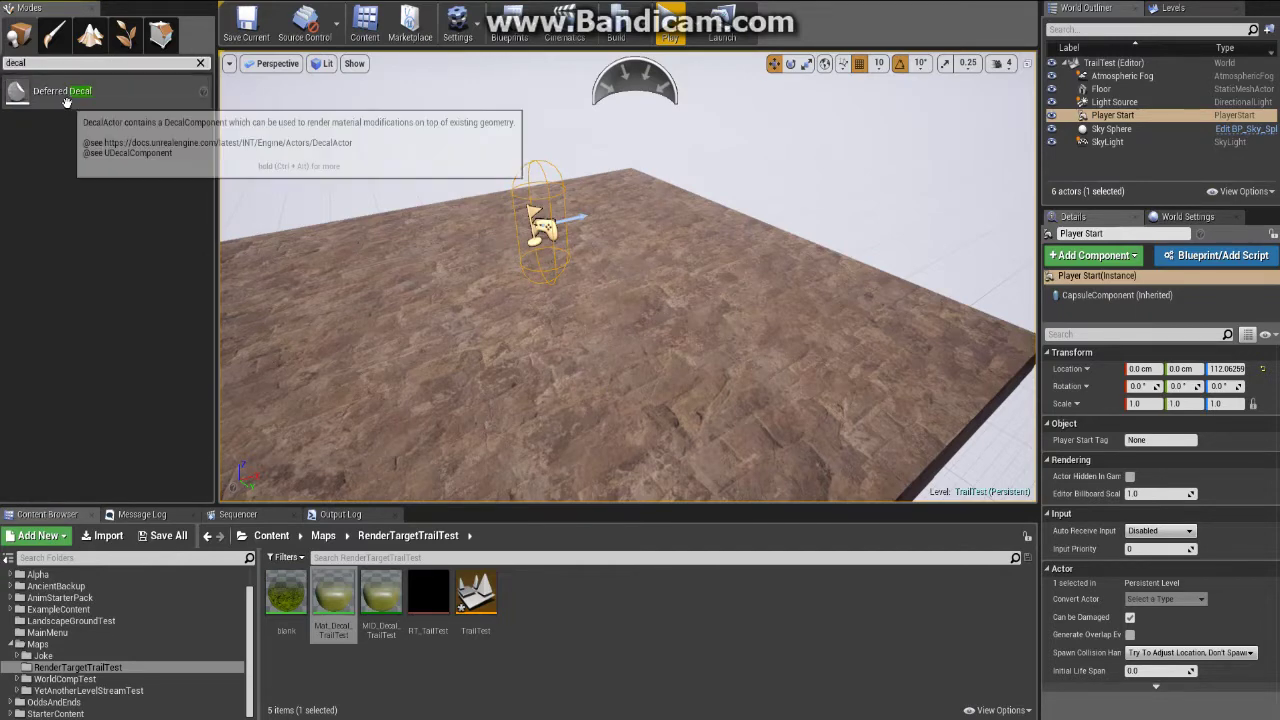
drag(60, 93, 564, 303)
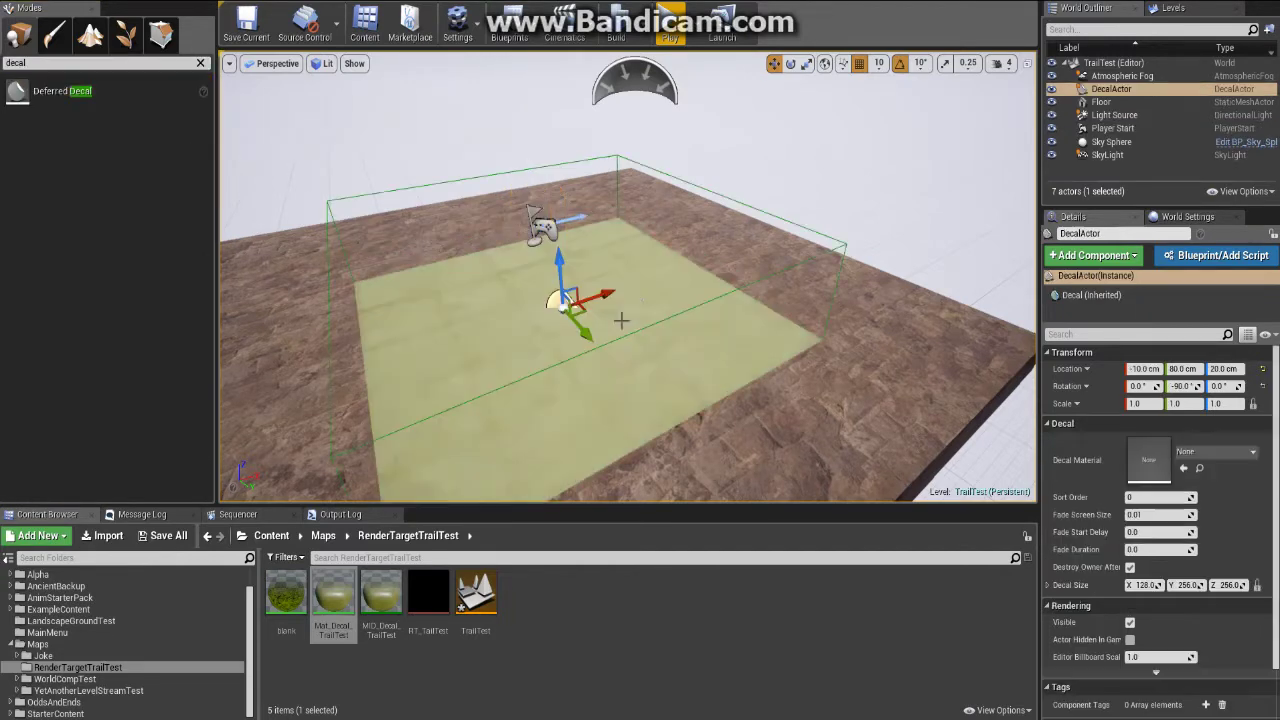
right_drag(564, 303, 660, 373)
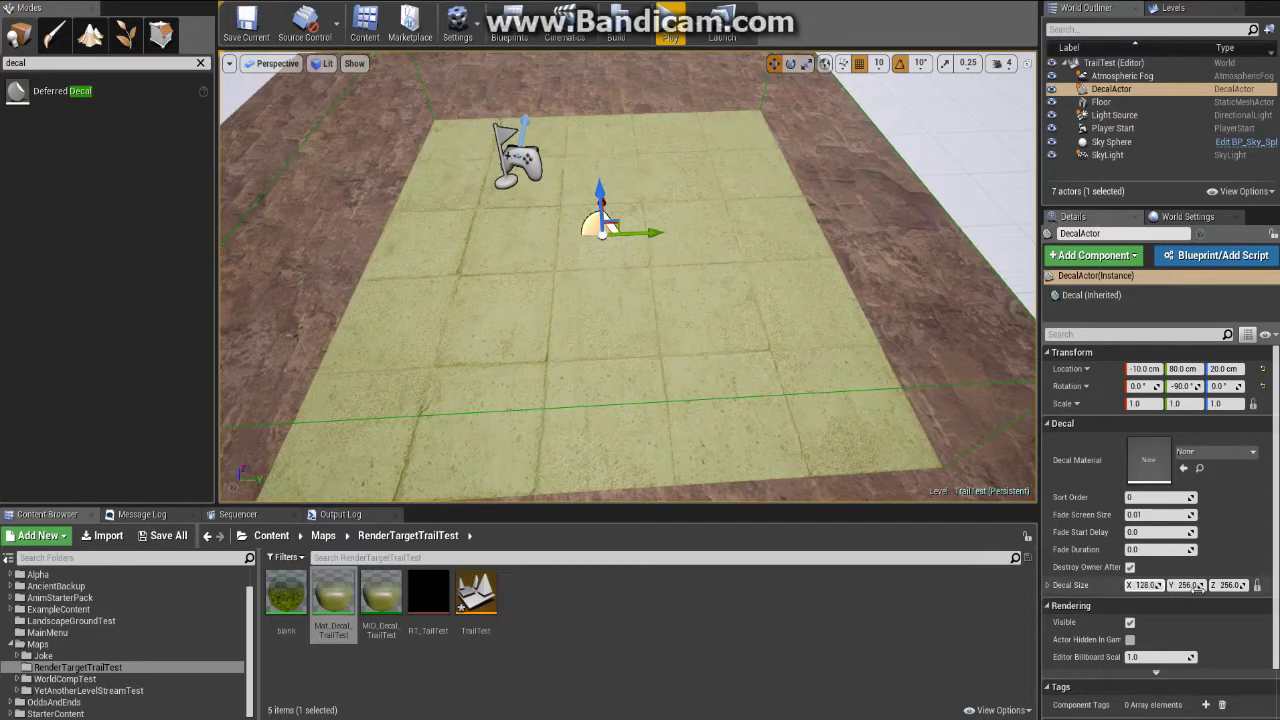
Raise the decal actor to a height of 200 cm and lower it back to 10 cm.
drag(600, 186, 590, 150)
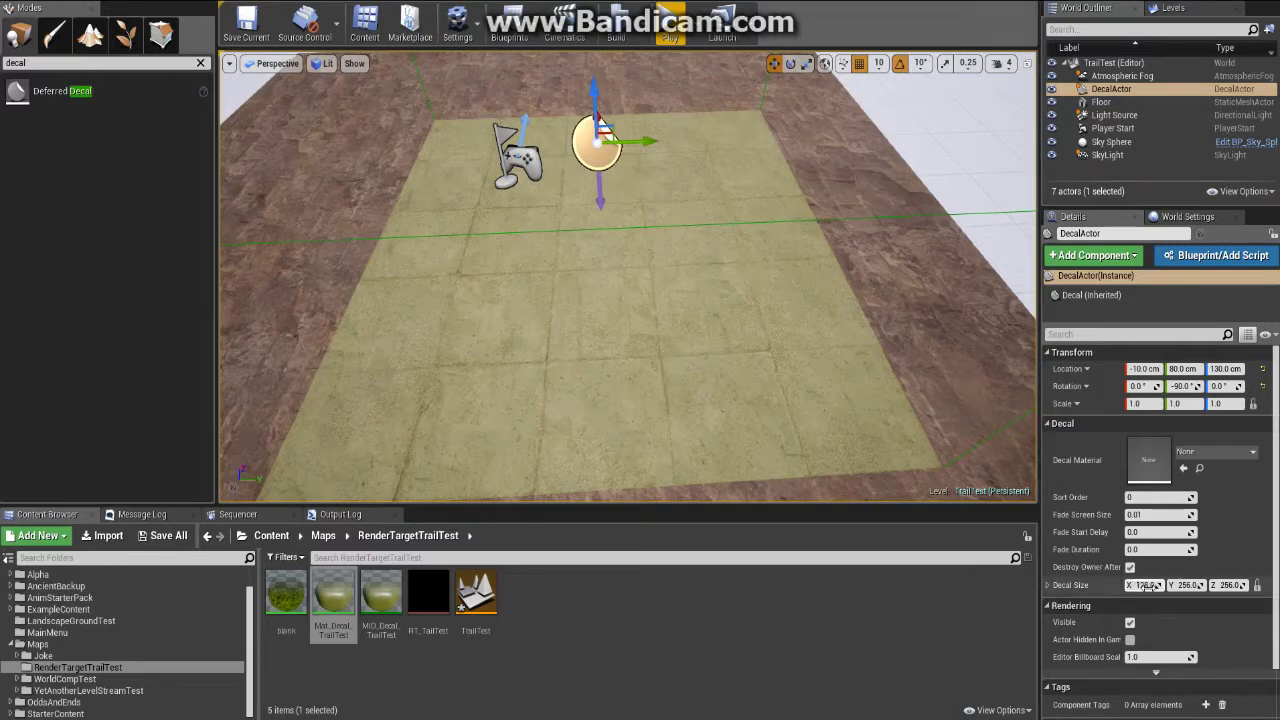
key(Return)
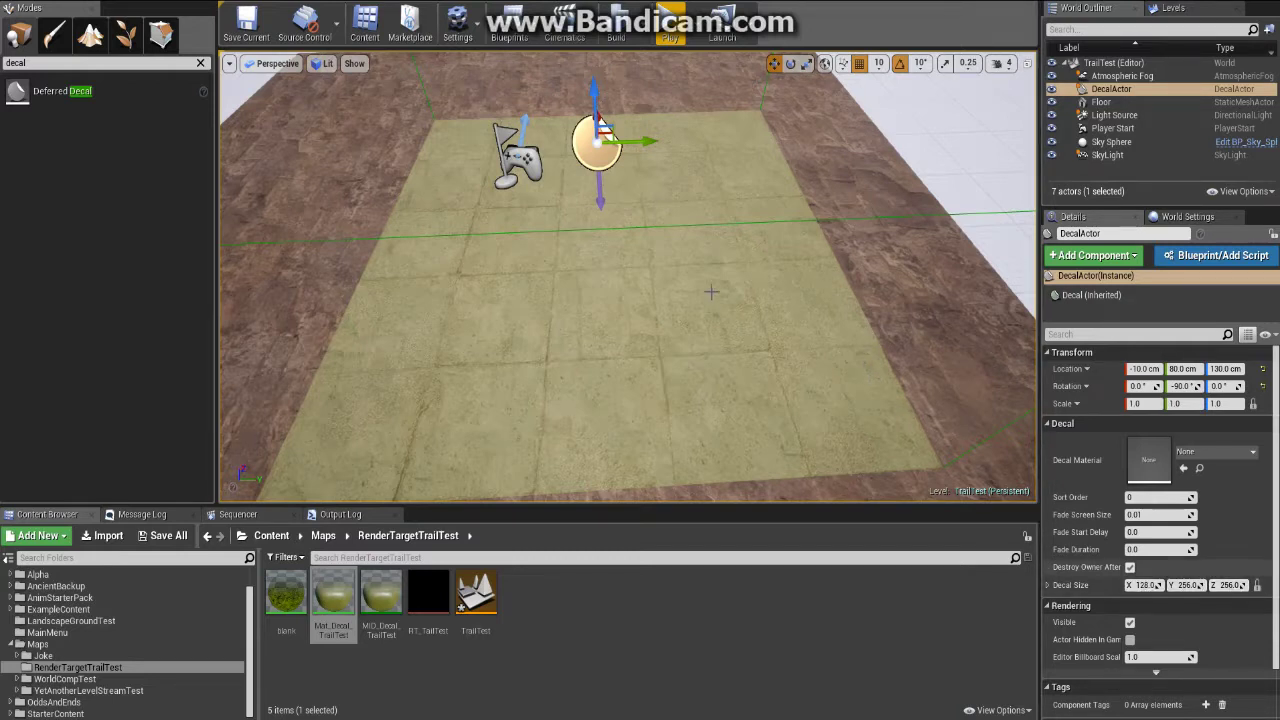
scroll(612, 176, down, 5)
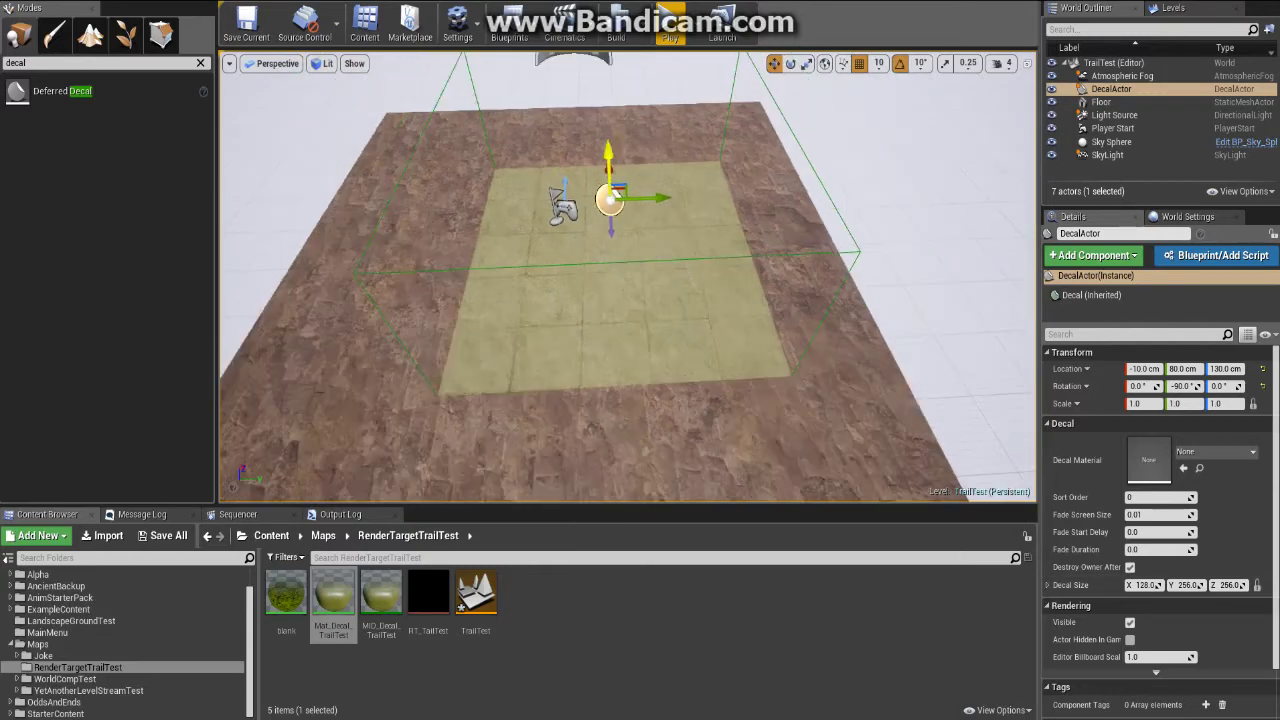
drag(614, 190, 547, 99)
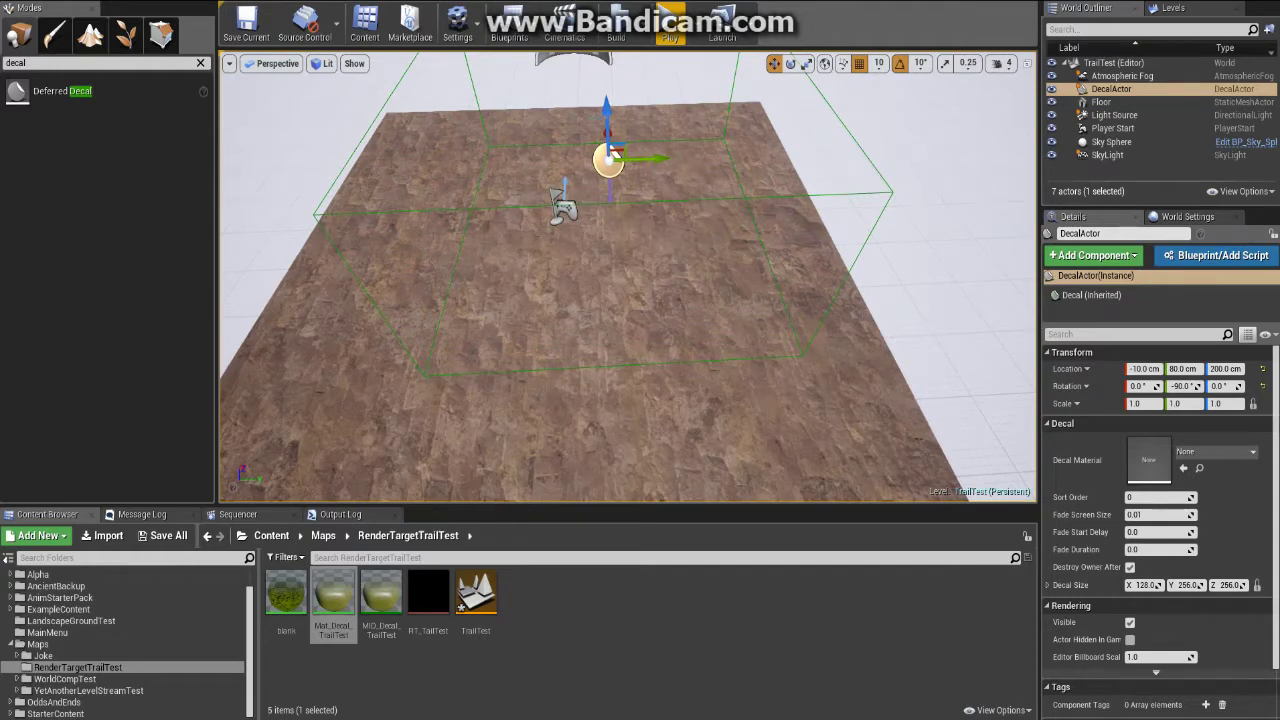
drag(607, 125, 611, 215)
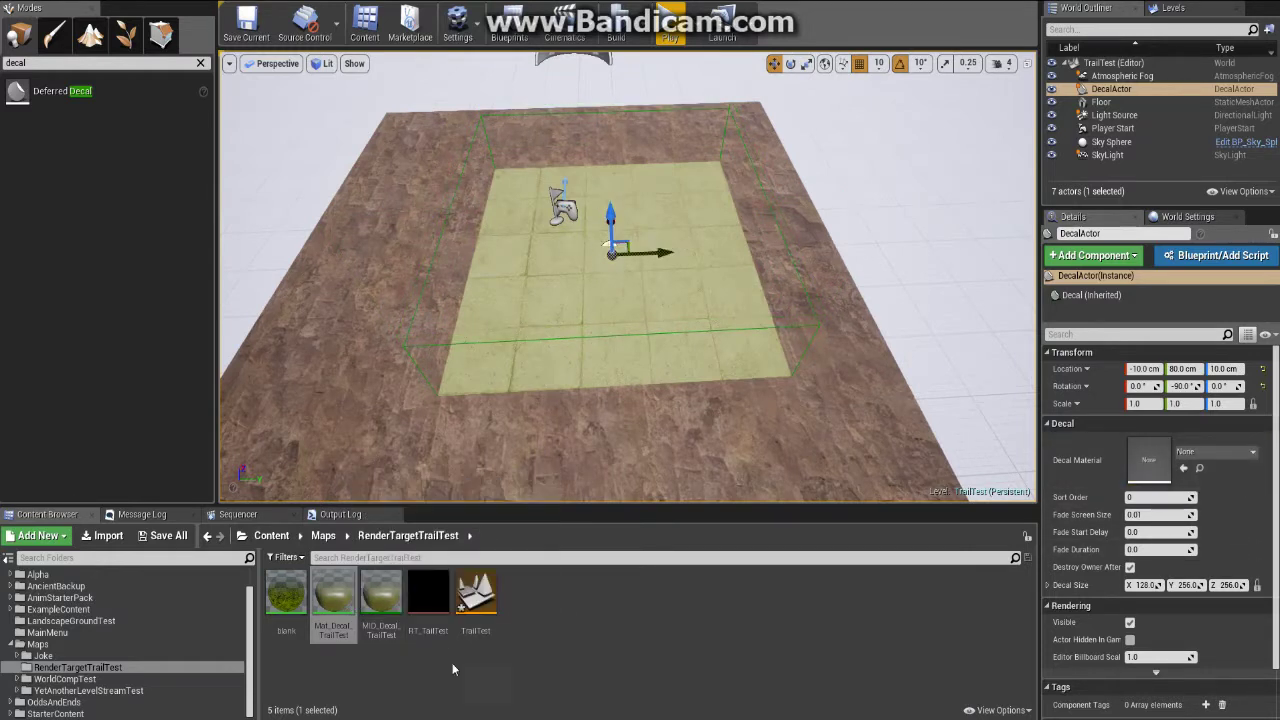
Assign MID_Decal_TrailTest as the decal actor's decal material and look at it on the floor.
click(380, 598)
drag(378, 598, 1136, 448)
mouse_move(708, 243)
right_down()
mouse_move(715, 227)
mouse_move(695, 234)
mouse_move(702, 260)
right_up()
key(w)
key(w)
key(s)
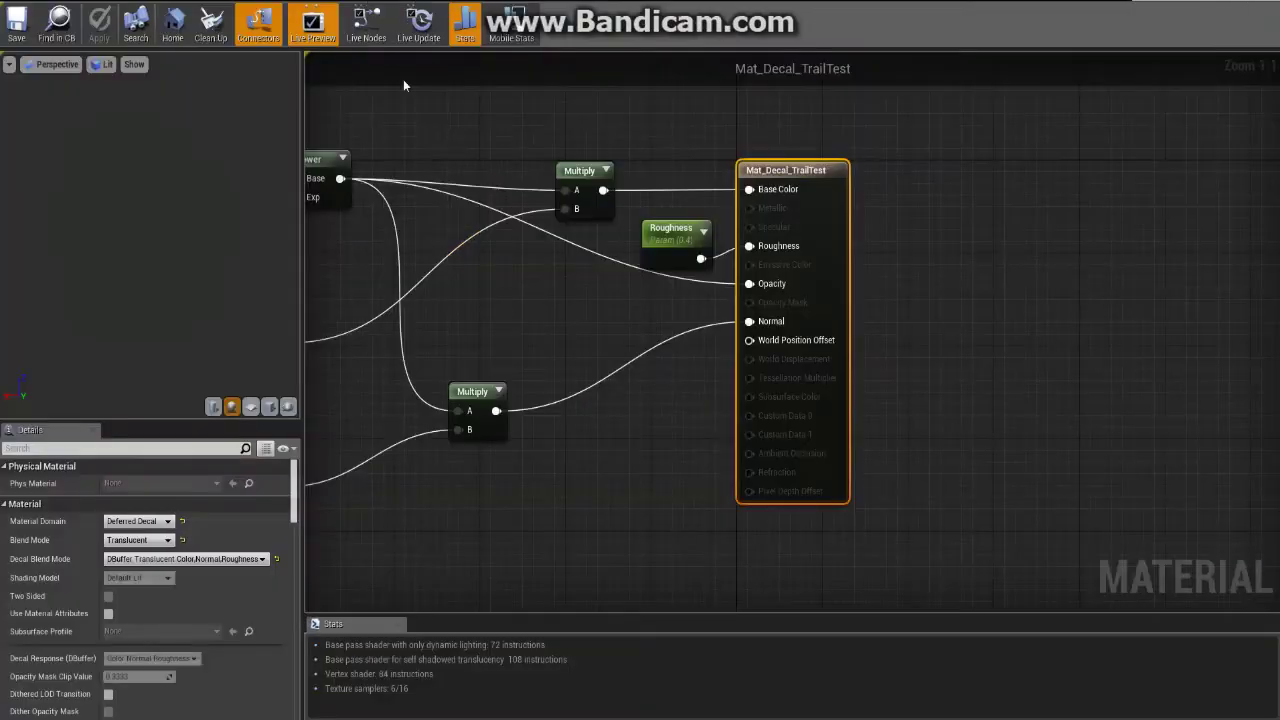
Select the result node in Mat_Decal_TrailTest and set the material domain to Deferred Decal.
key(Home)
click(859, 135)
right_drag(697, 157, 743, 172)
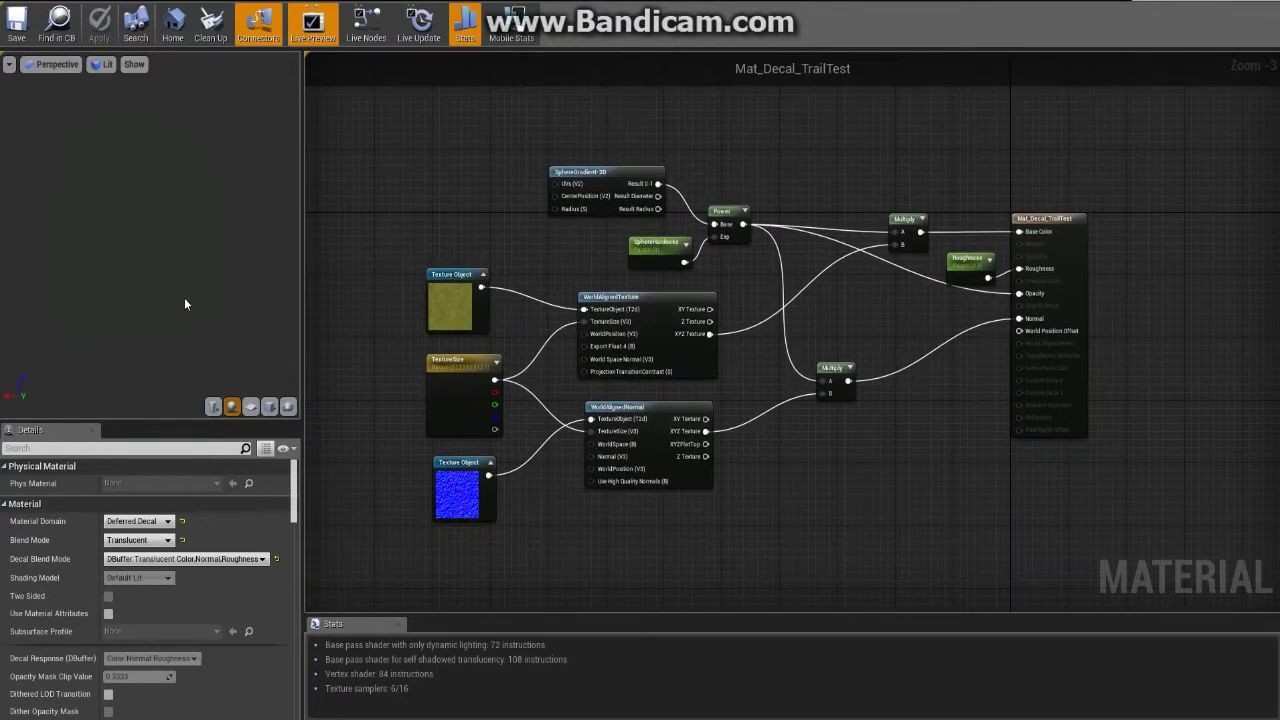
click(1063, 216)
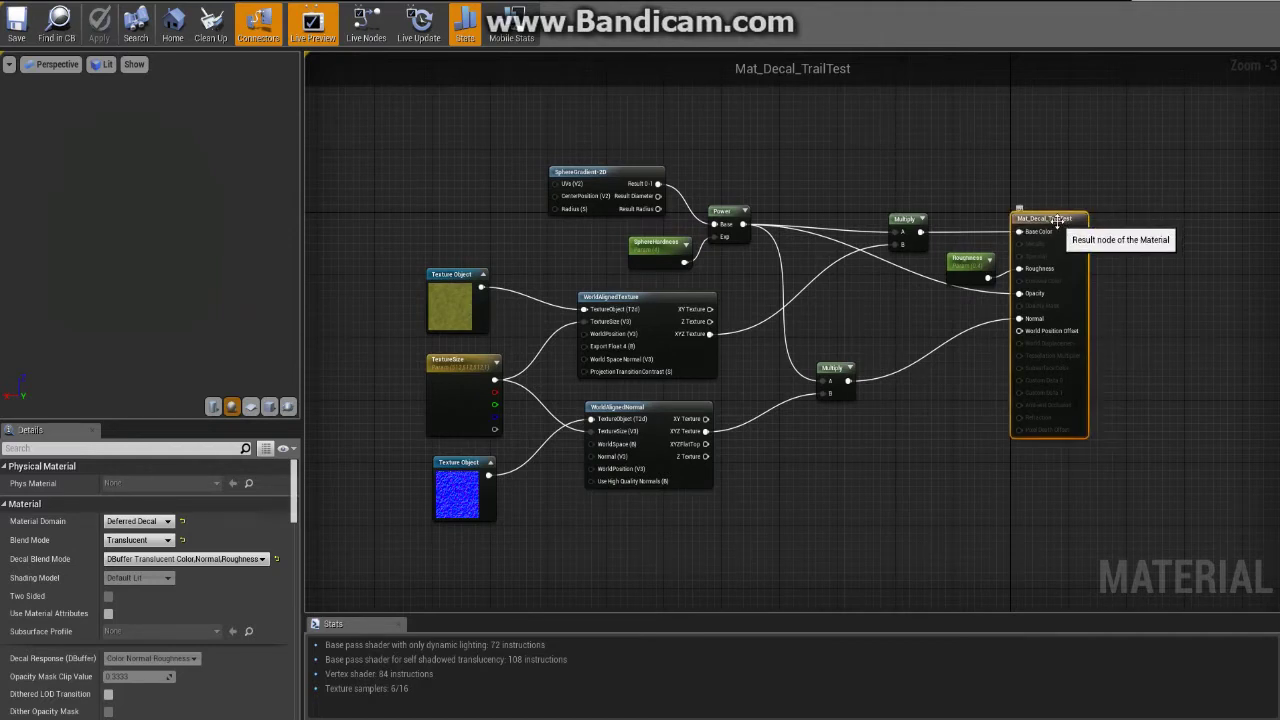
click(169, 522)
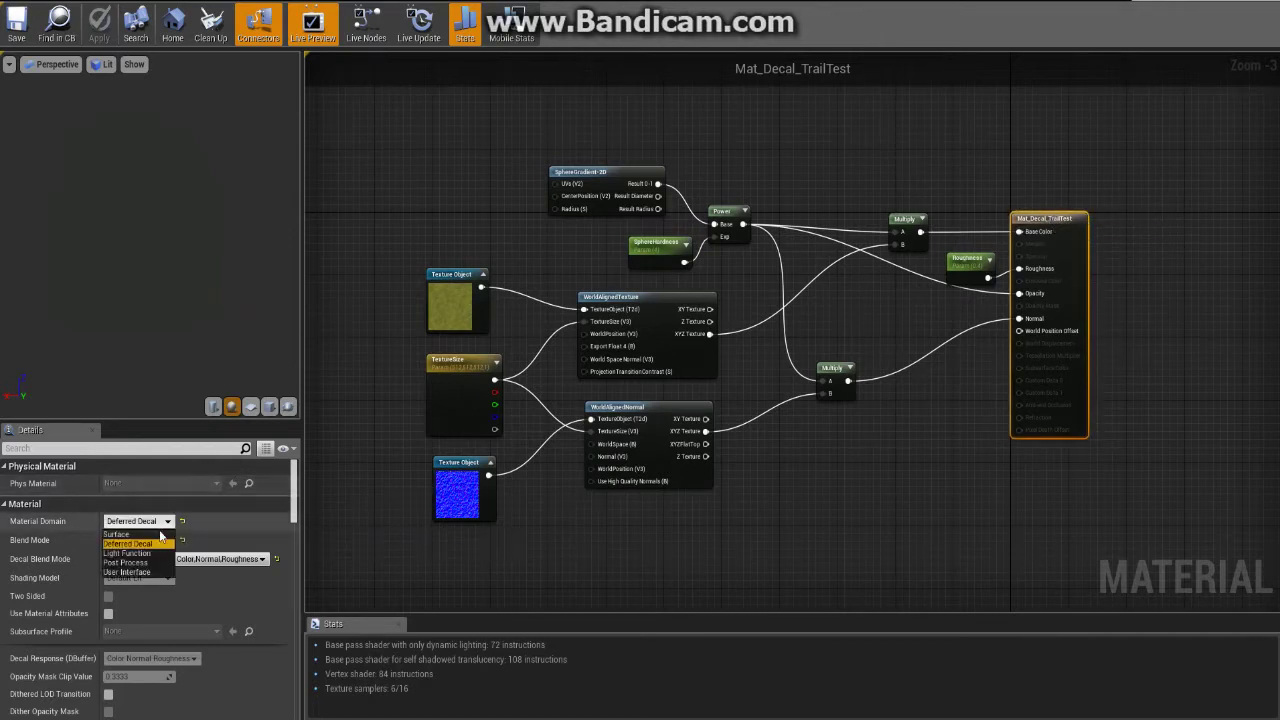
click(147, 545)
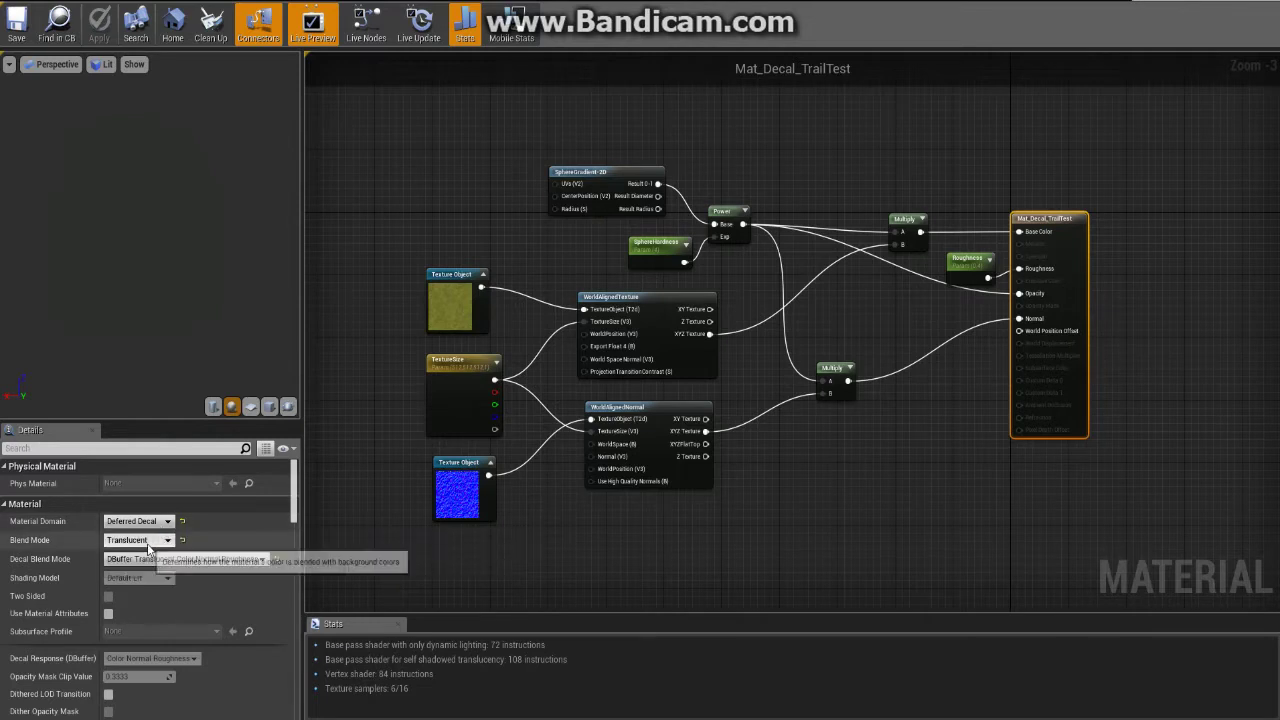
Set the material's blend mode to Translucent and examine the decal blend mode options.
click(145, 540)
click(148, 545)
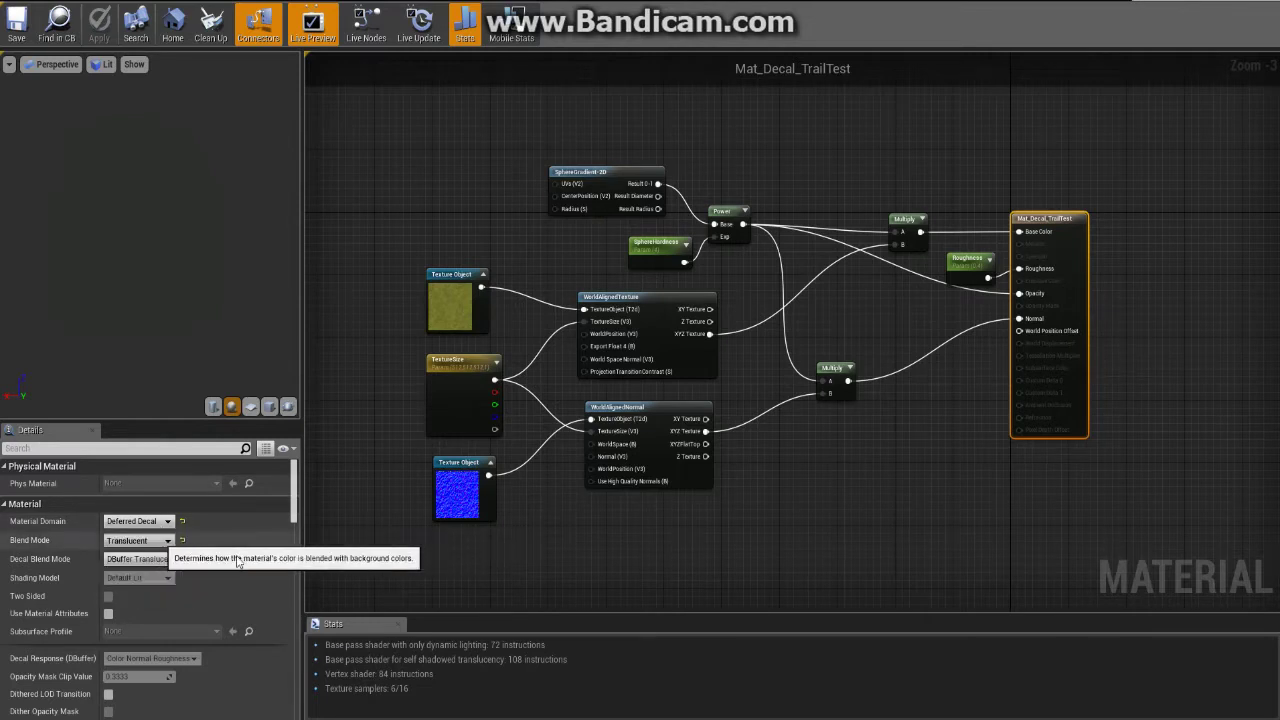
click(150, 559)
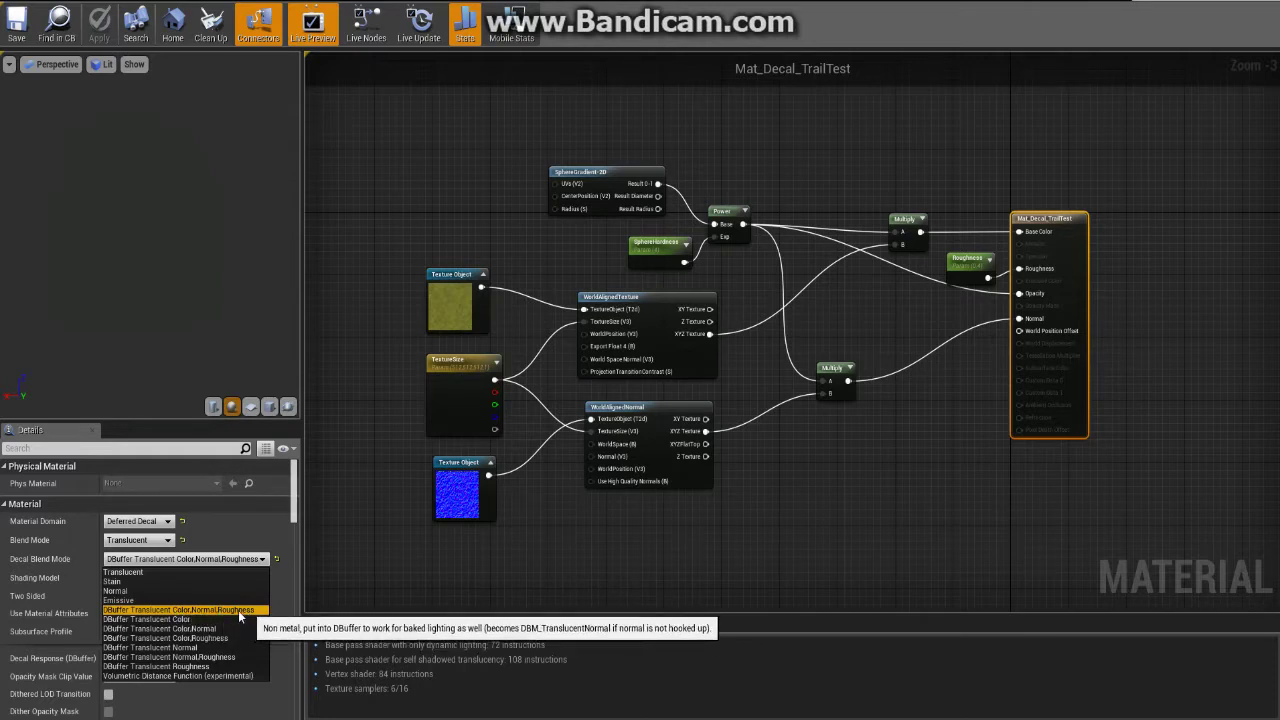
click(885, 340)
Select the SphereGradient-2D, SphereHardness and Power nodes and move them together, clear of the texture nodes.
right_drag(885, 340, 835, 375)
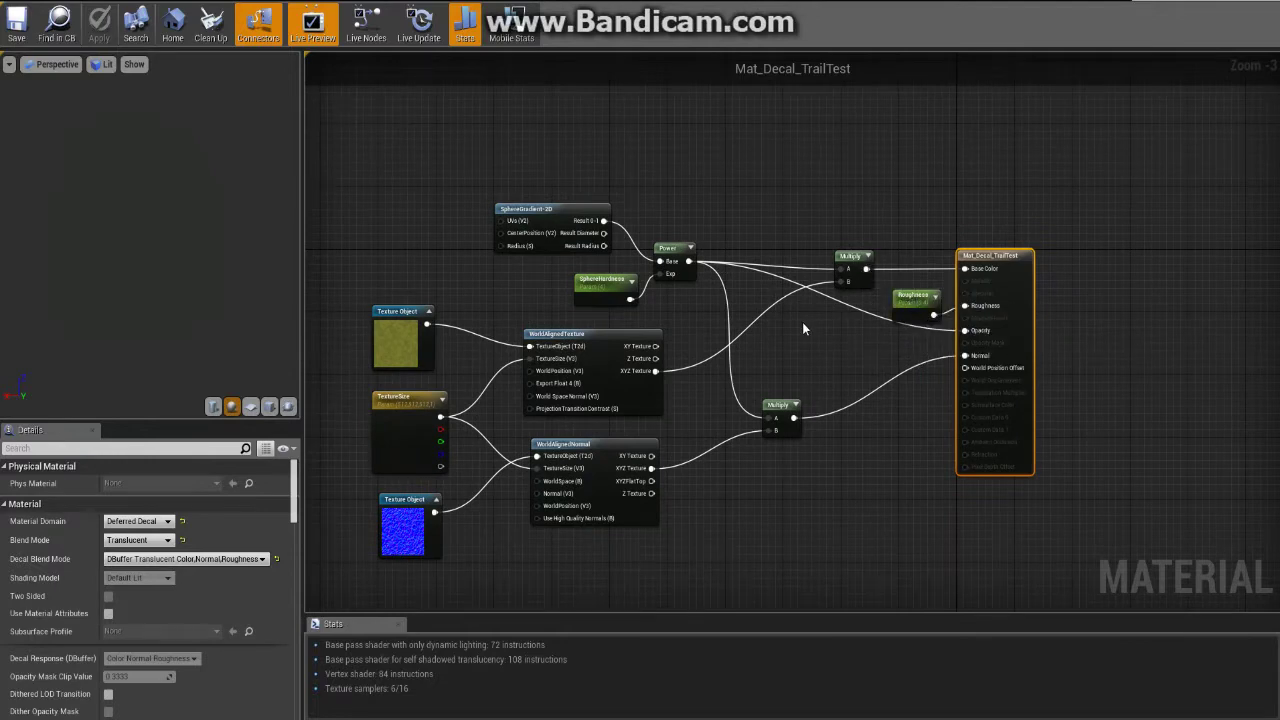
scroll(722, 226, up, 3)
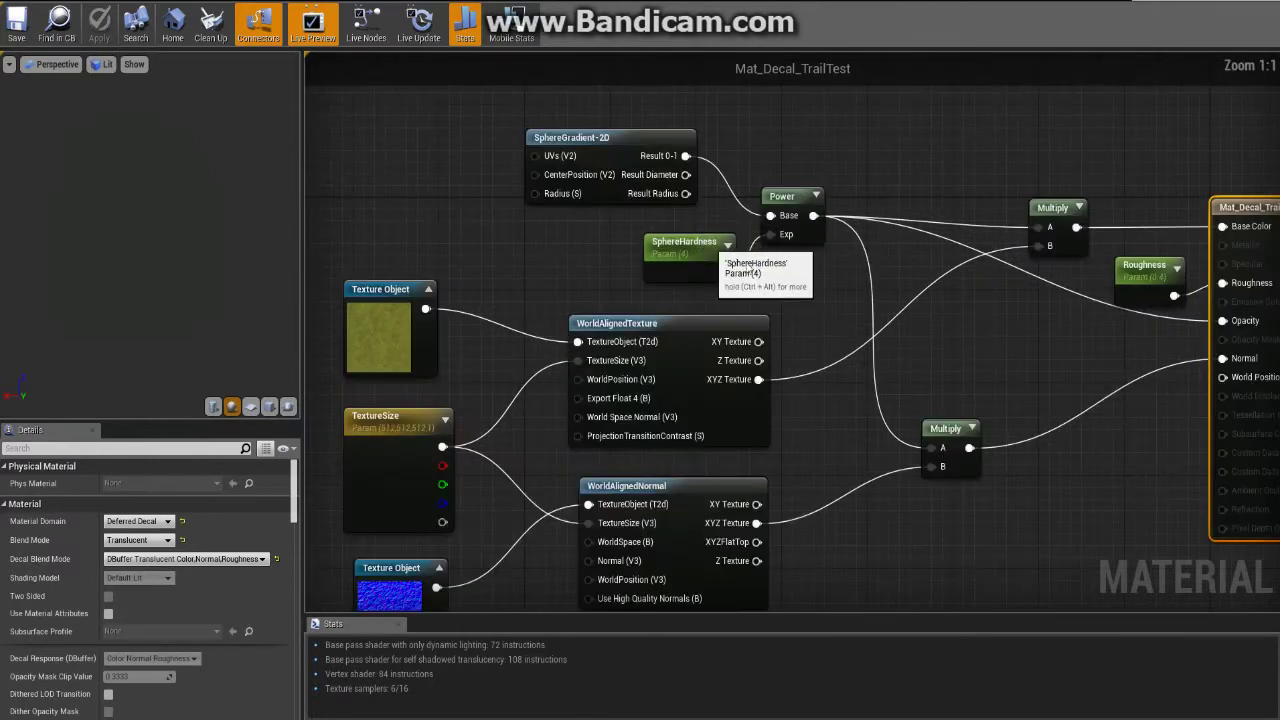
drag(672, 222, 807, 312)
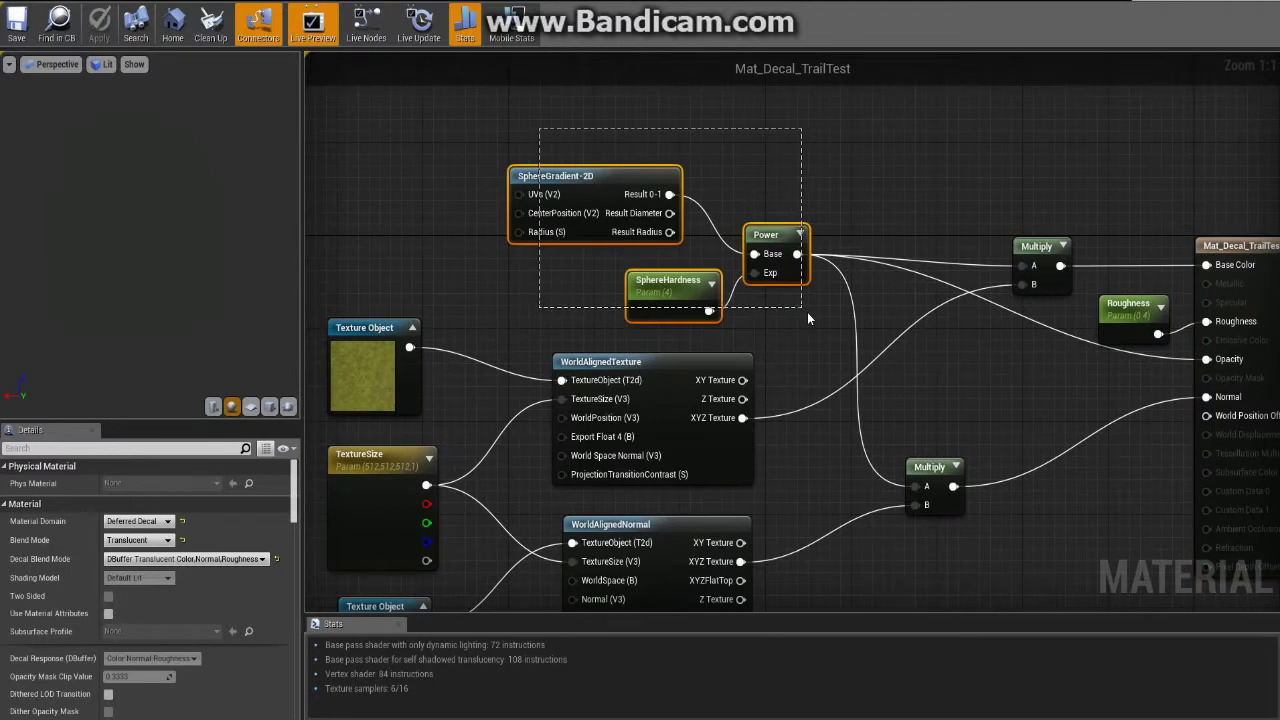
drag(765, 235, 711, 178)
drag(405, 105, 834, 254)
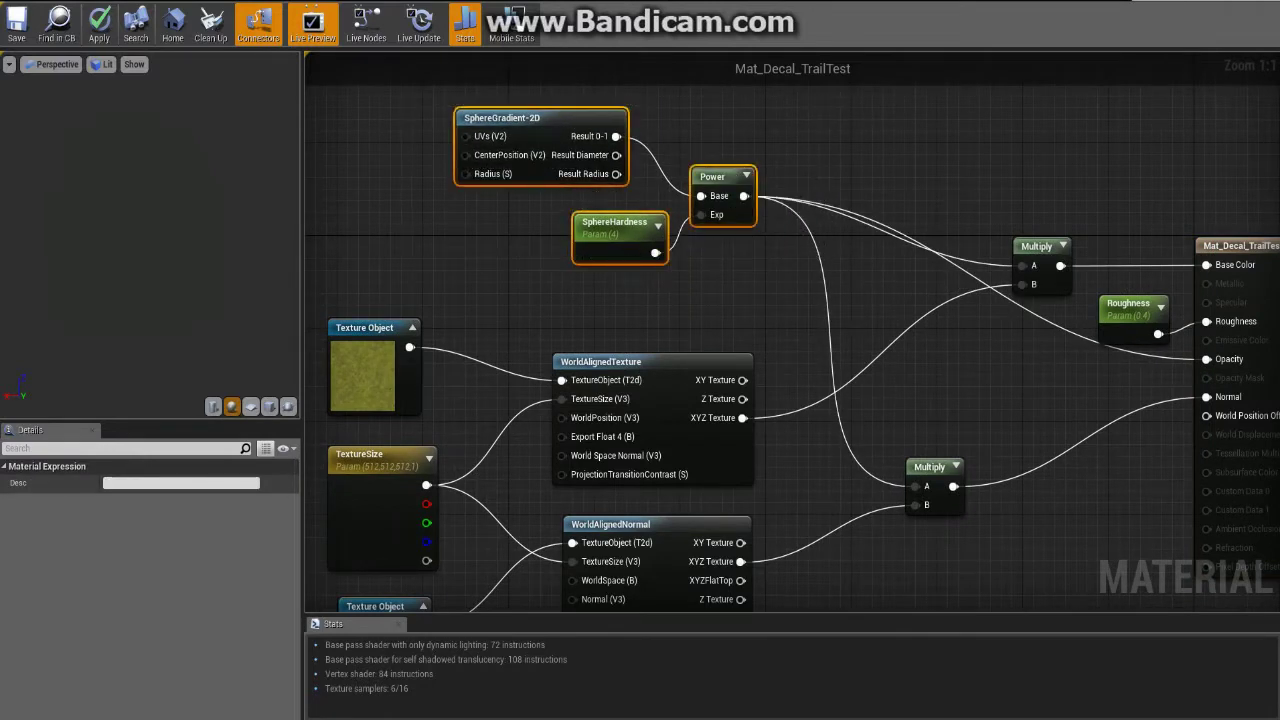
Try to preview the Power node of Mat_Decal_TrailTest on the plane preview mesh.
right_drag(800, 170, 702, 244)
right_click(610, 252)
click(656, 261)
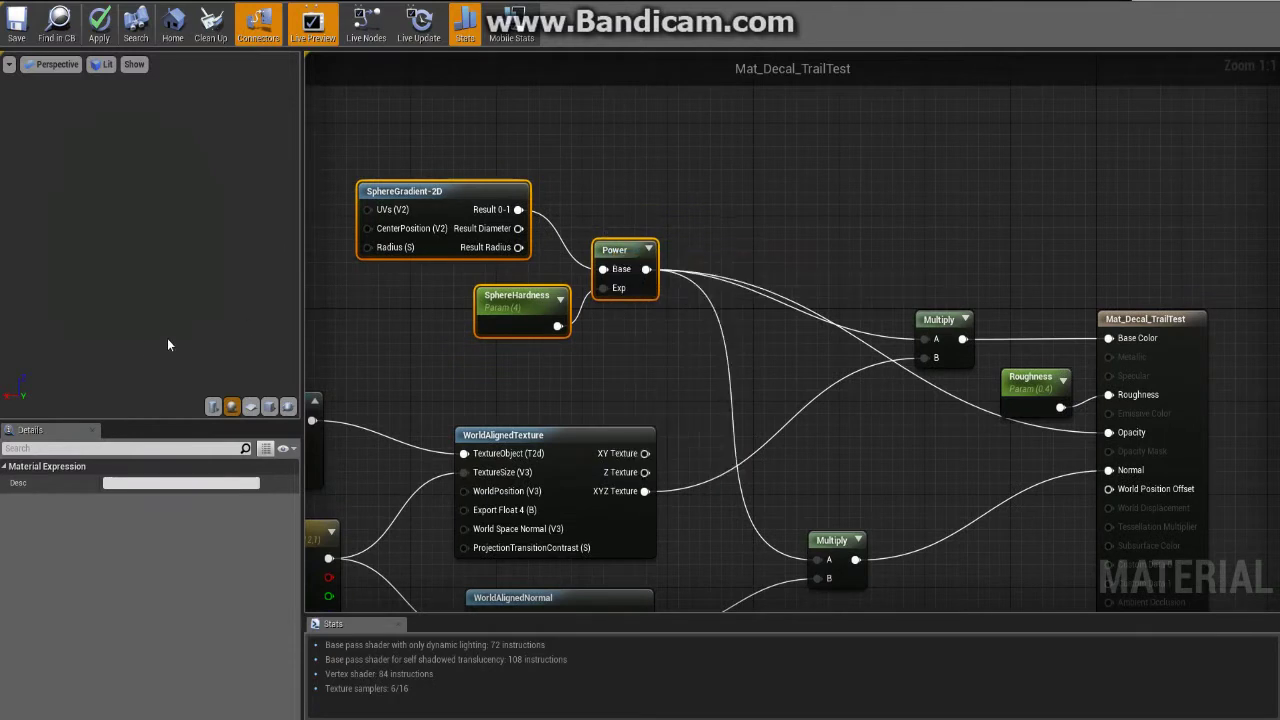
click(251, 407)
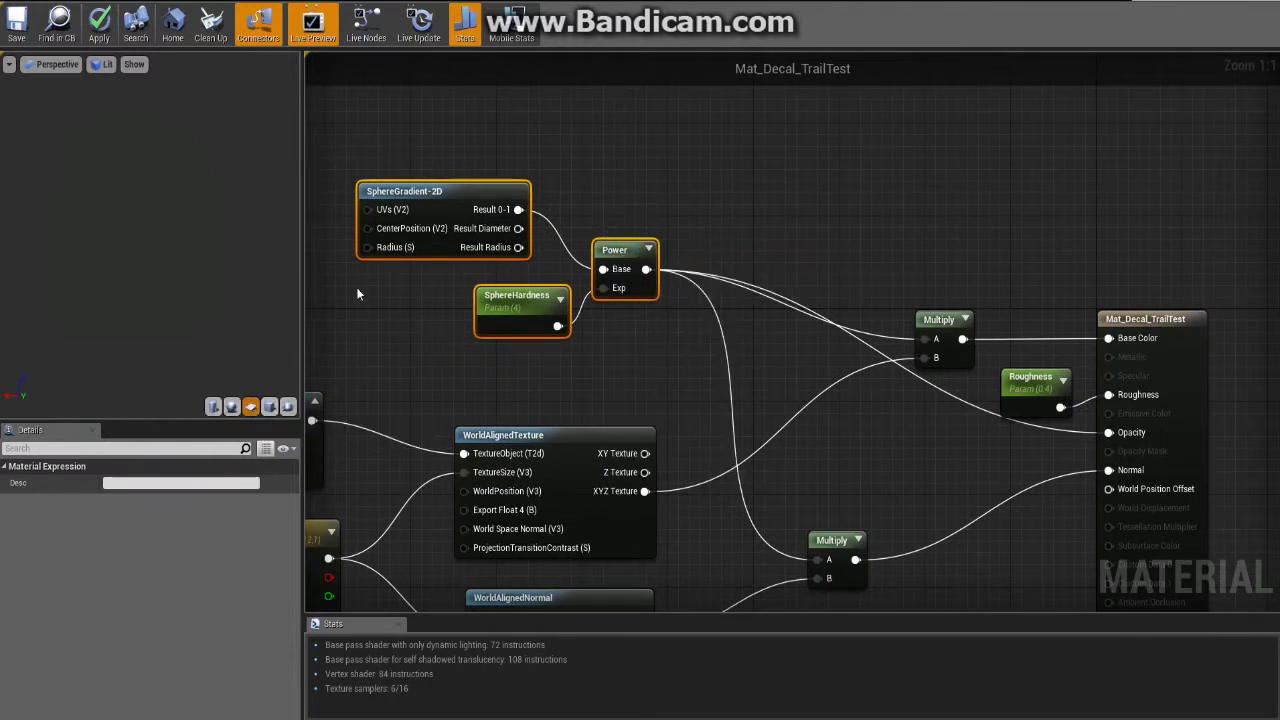
right_click(618, 249)
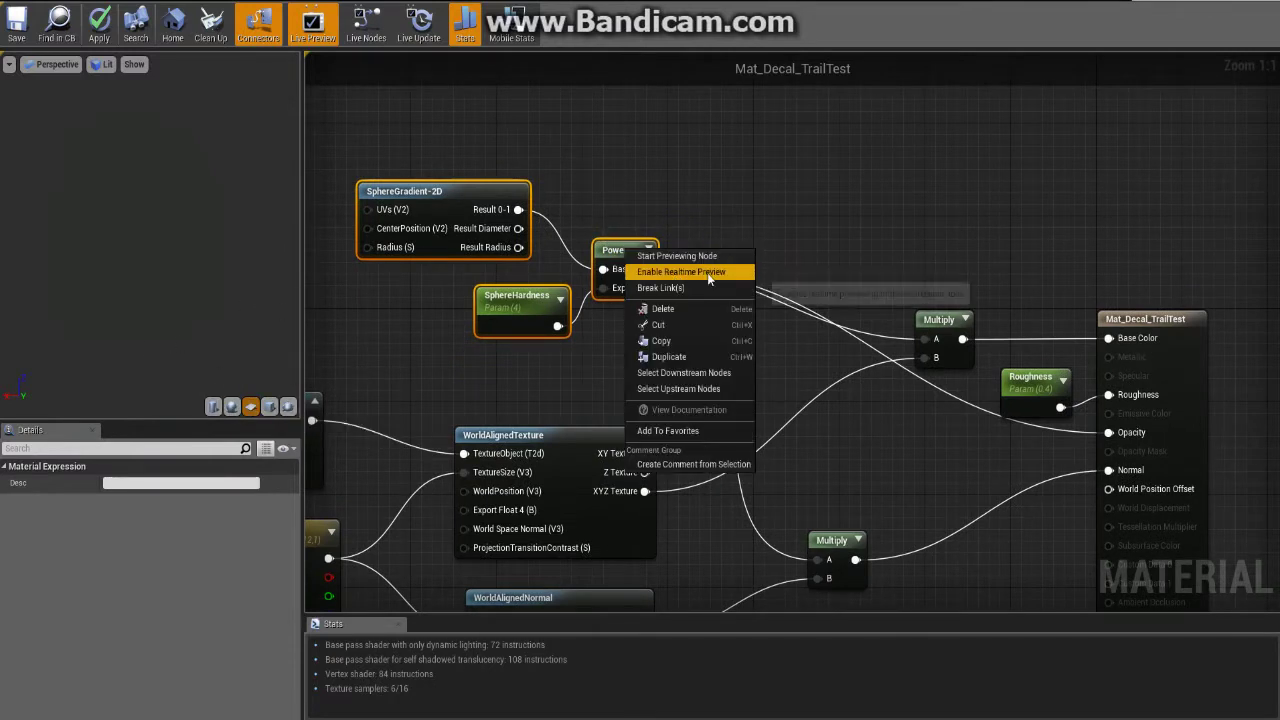
click(713, 266)
scroll(596, 226, down, 3)
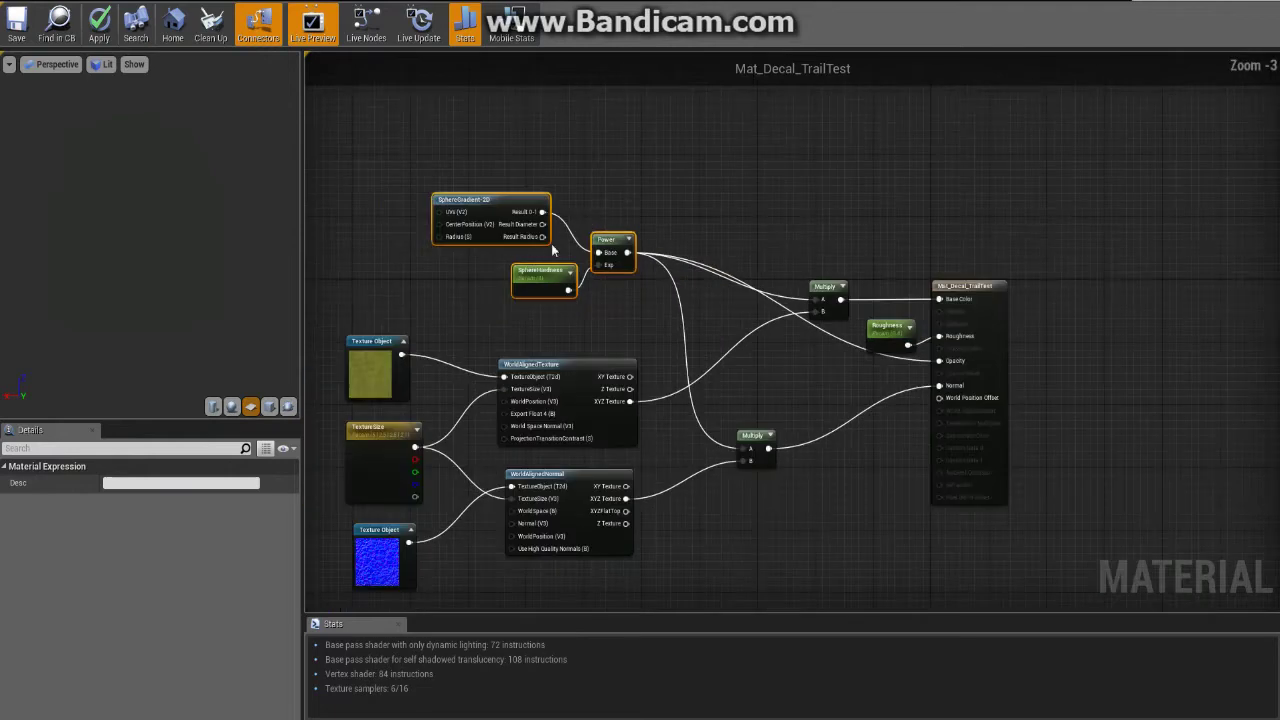
click(420, 158)
right_drag(577, 180, 610, 157)
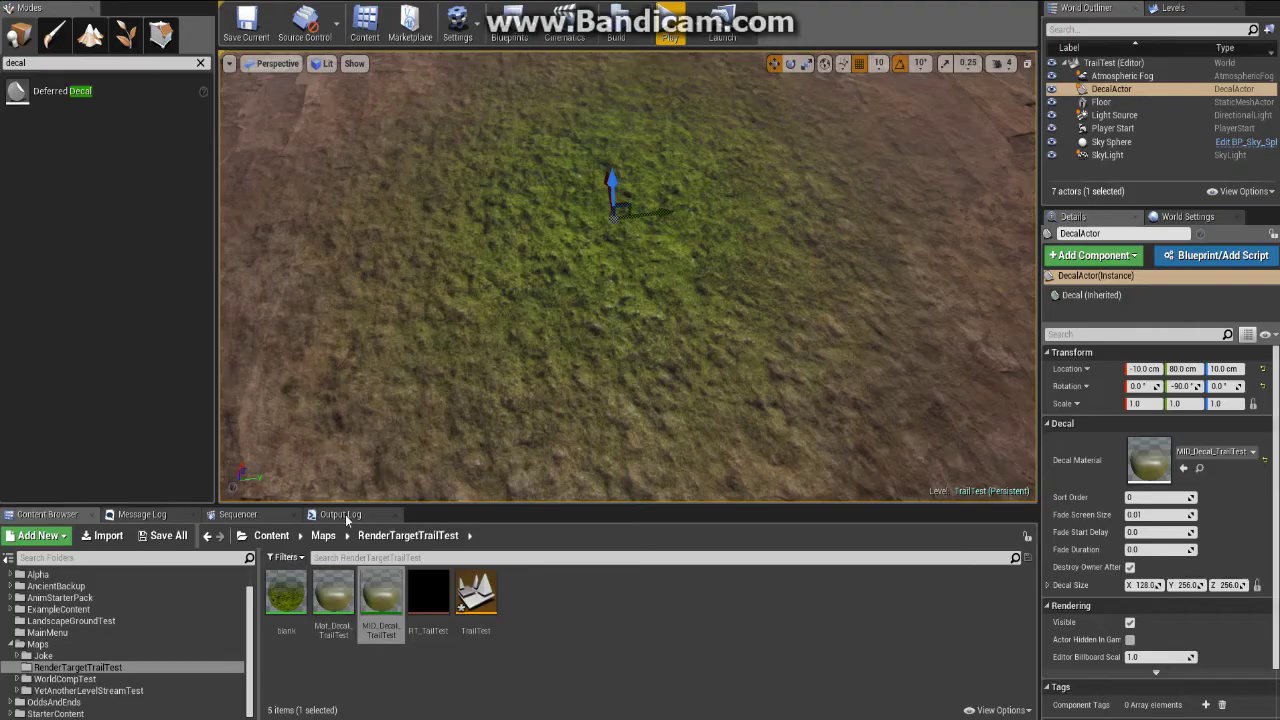
Open the blank material and preview its Power node on the plane preview mesh.
double_click(286, 594)
right_drag(506, 254, 740, 325)
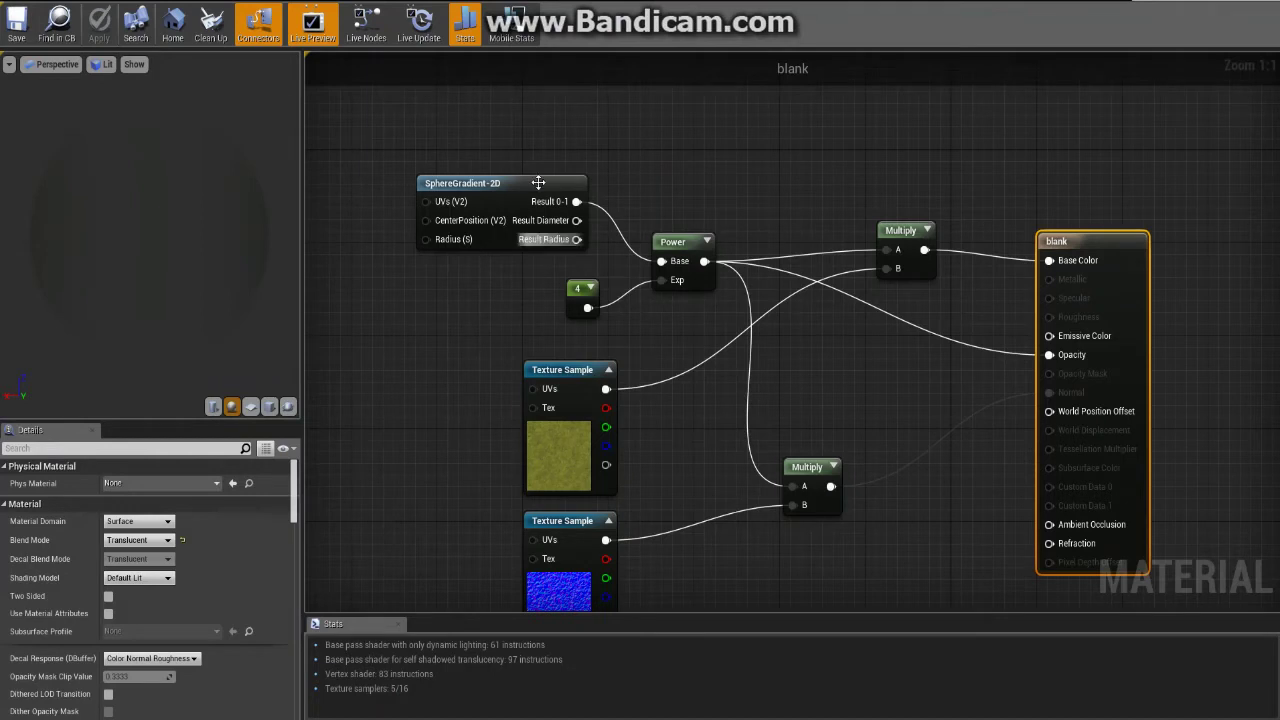
right_drag(714, 191, 604, 154)
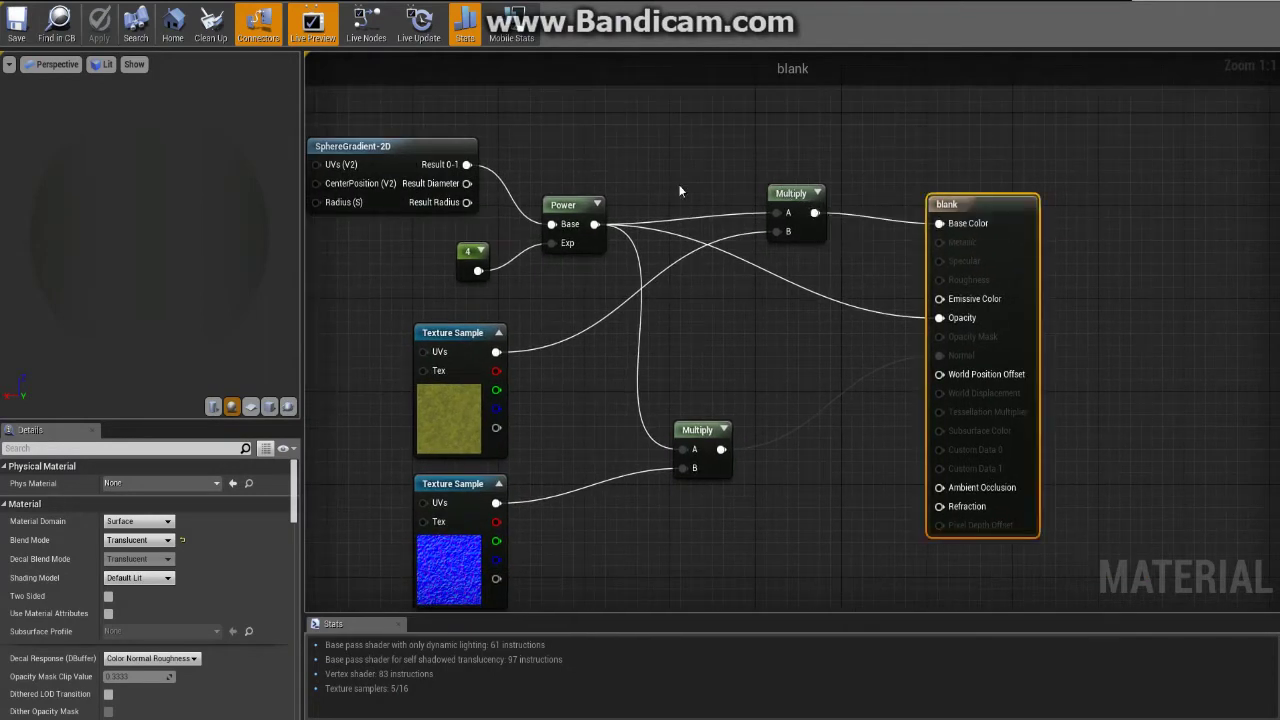
right_drag(568, 193, 666, 219)
right_click(674, 243)
click(700, 254)
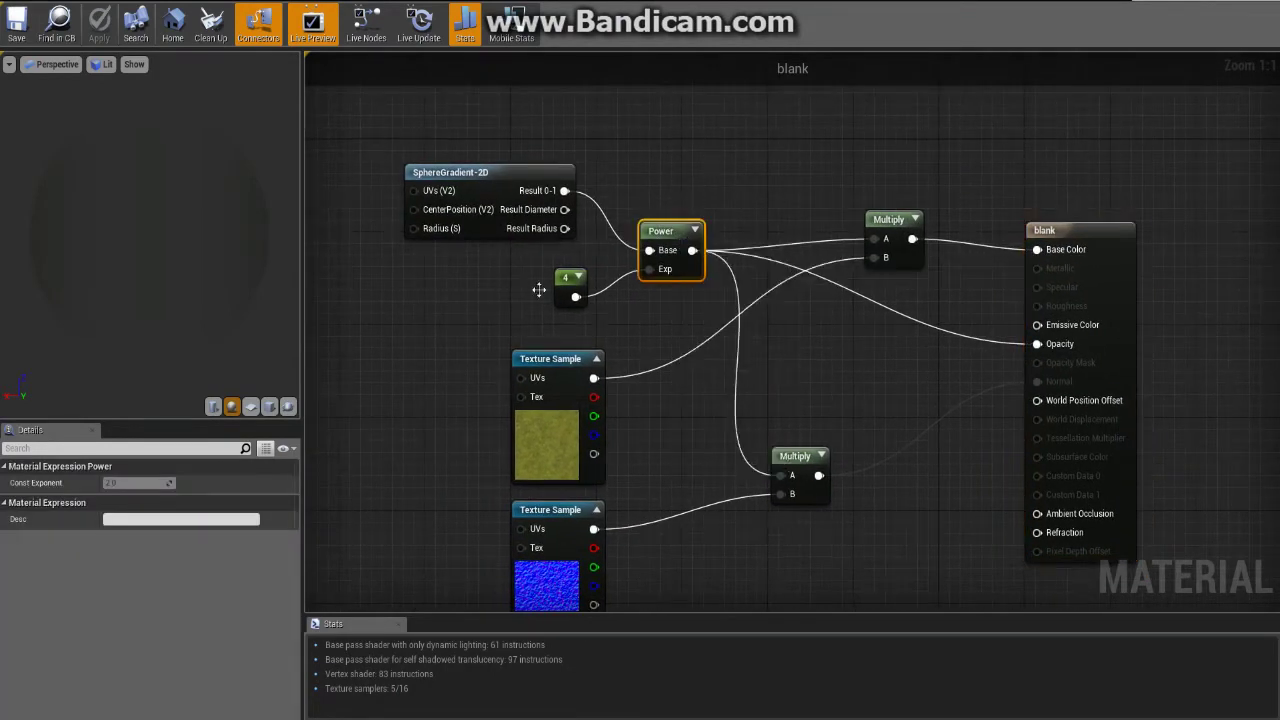
click(250, 406)
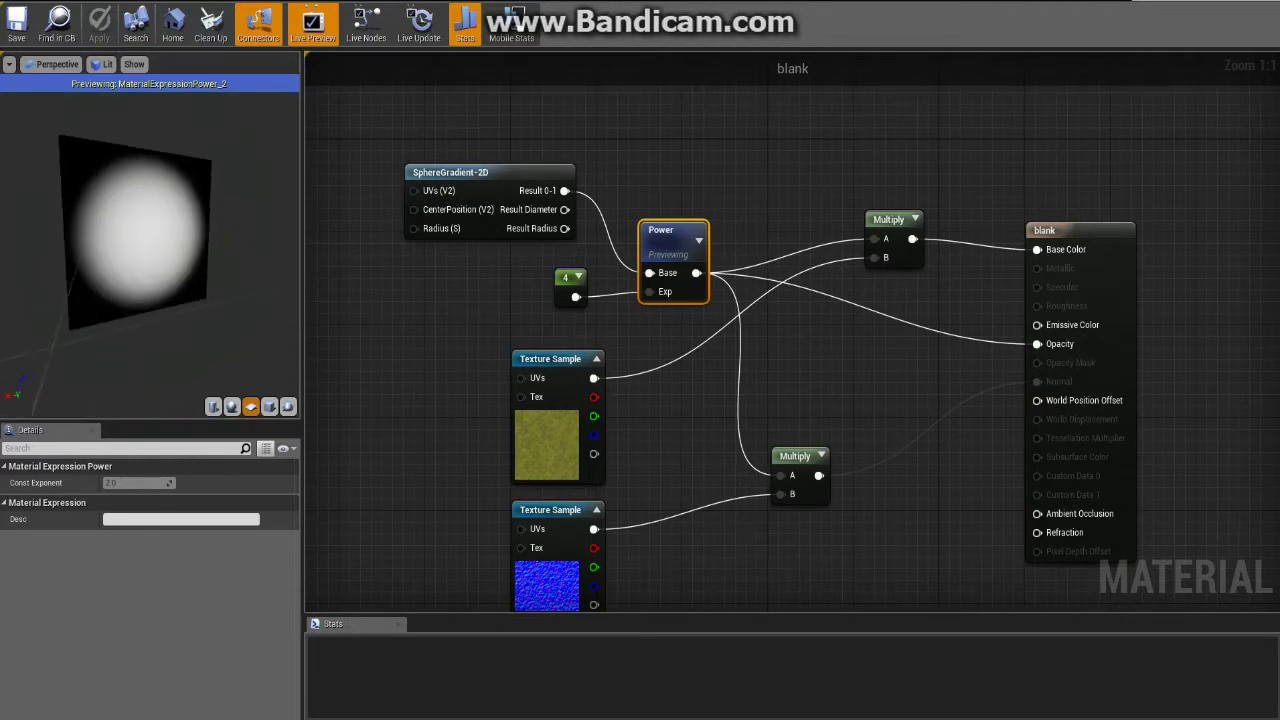
Set the constant driving the Power node's exponent to 1 and to 8, comparing the sphere gradient's falloff in the preview.
click(567, 284)
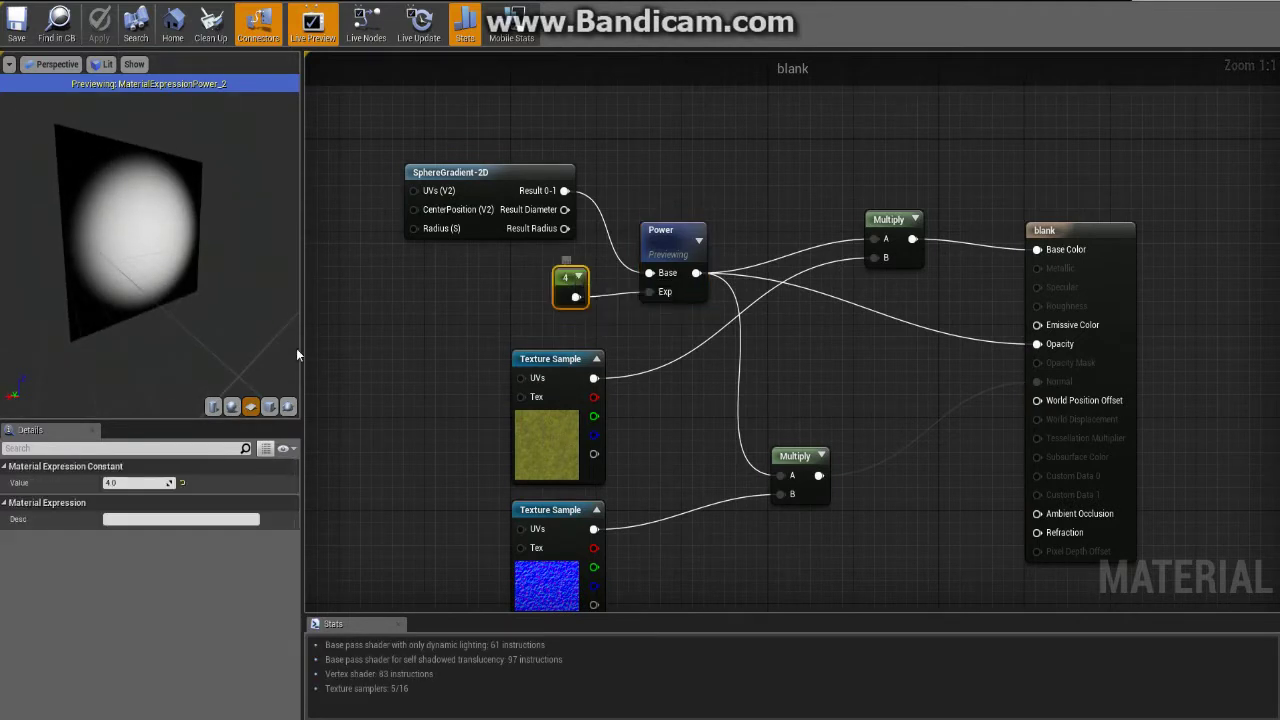
text(1)
key(Return)
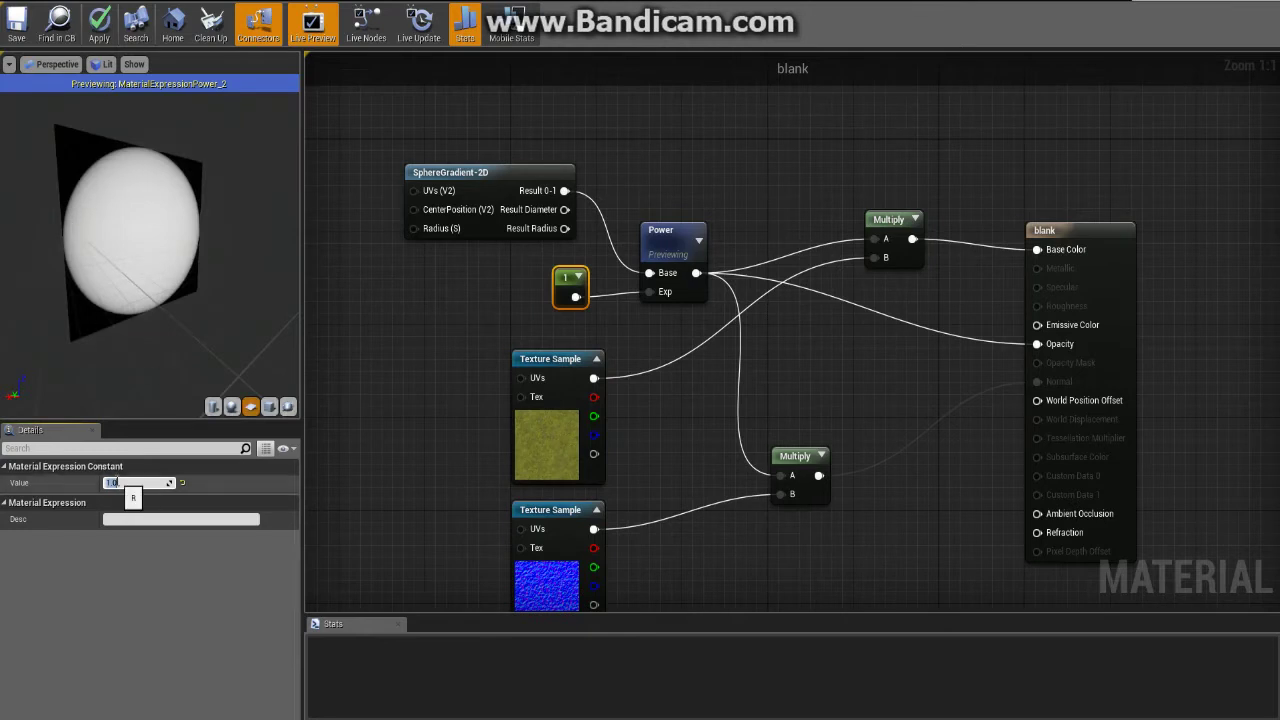
text(8)
key(Return)
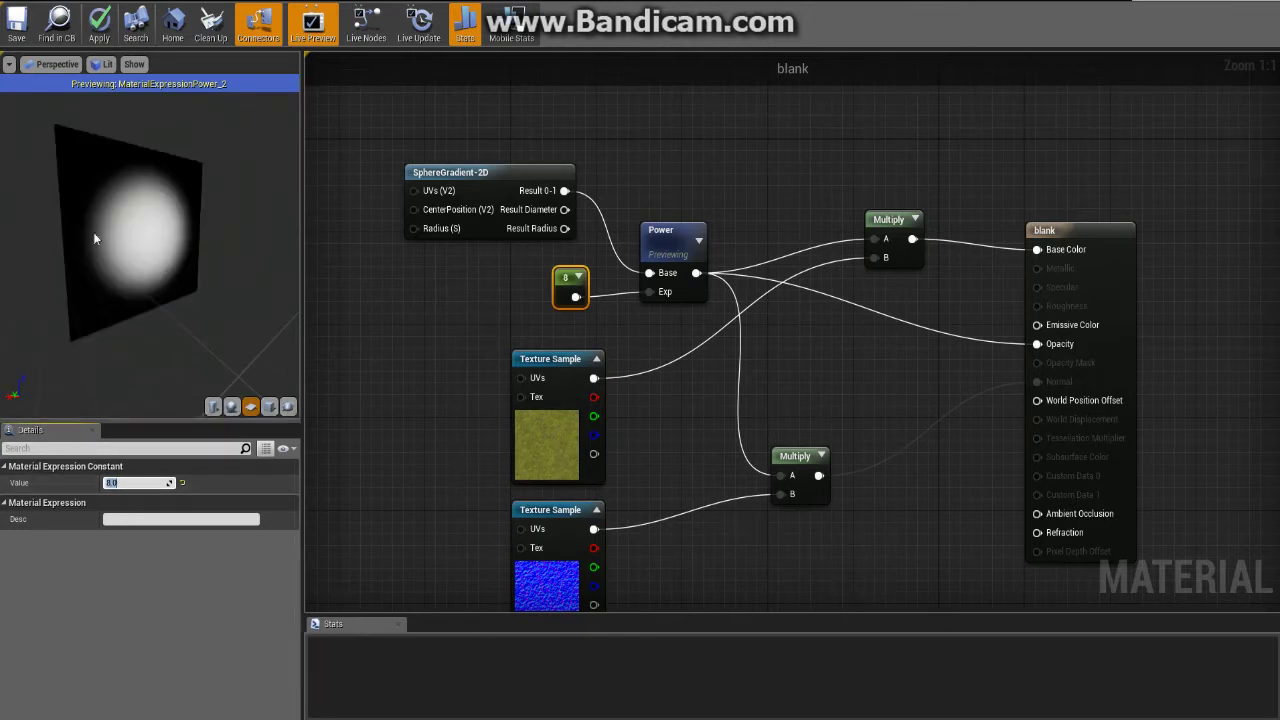
Move the Multiply node feeding Base Color down closer to the lower Multiply node and select the moss Texture Sample.
right_drag(706, 195, 524, 164)
click(547, 230)
drag(659, 194, 595, 298)
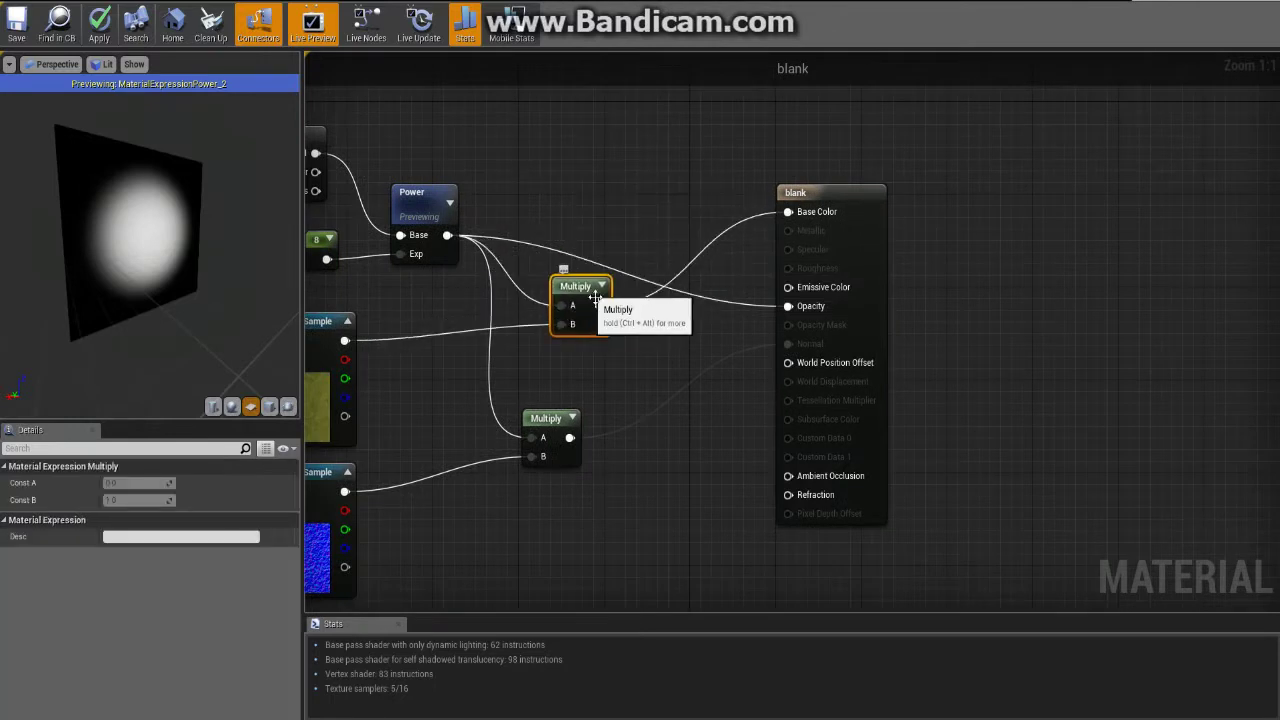
right_drag(595, 298, 775, 288)
click(522, 318)
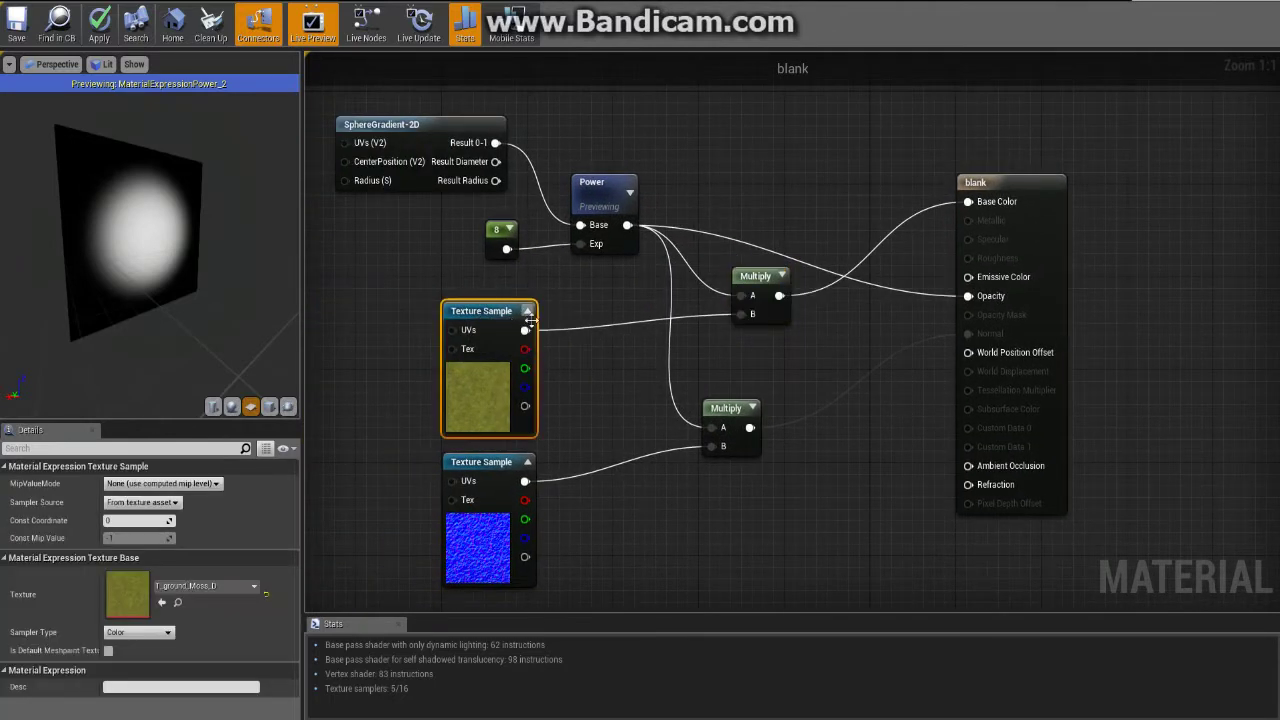
Return to Mat_Decal_TrailTest, select both Texture Objects, TextureSize, WorldAlignedTexture and WorldAlignedNormal together, and move them slightly up.
right_click(758, 283)
click(800, 286)
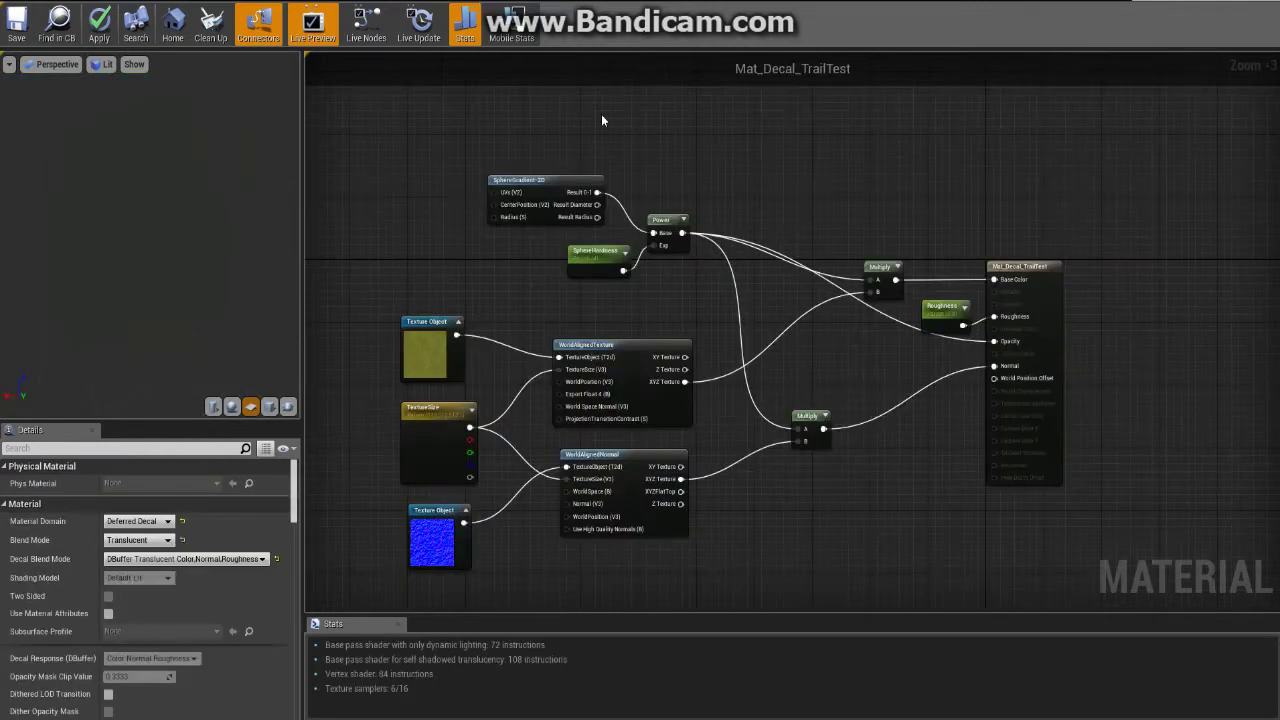
right_drag(388, 309, 410, 247)
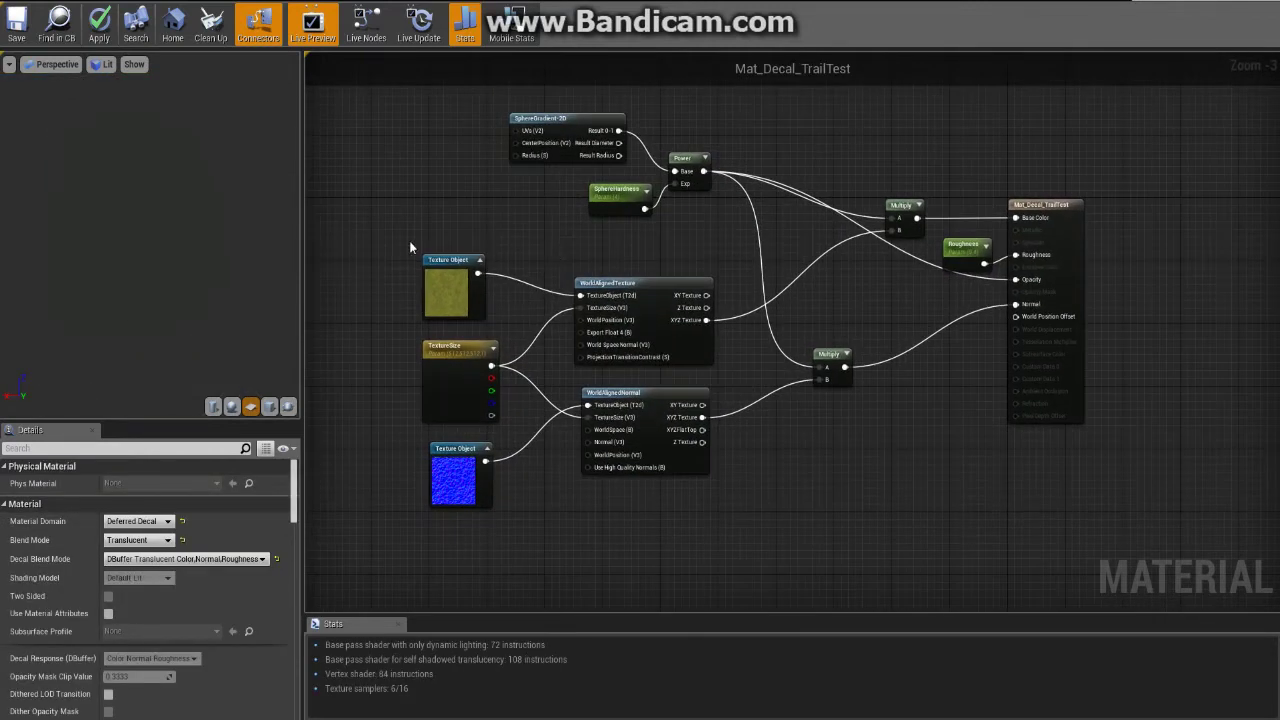
drag(380, 229, 679, 530)
scroll(631, 374, up, 3)
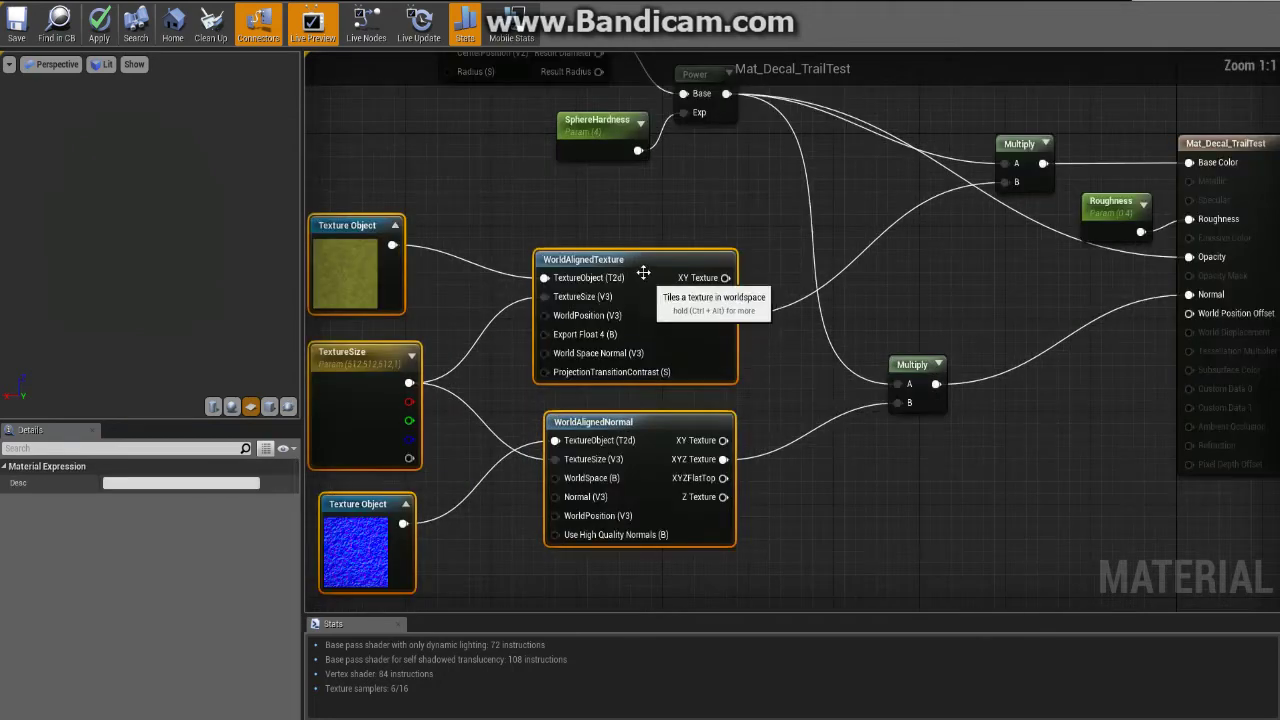
drag(667, 208, 646, 243)
right_drag(683, 167, 621, 252)
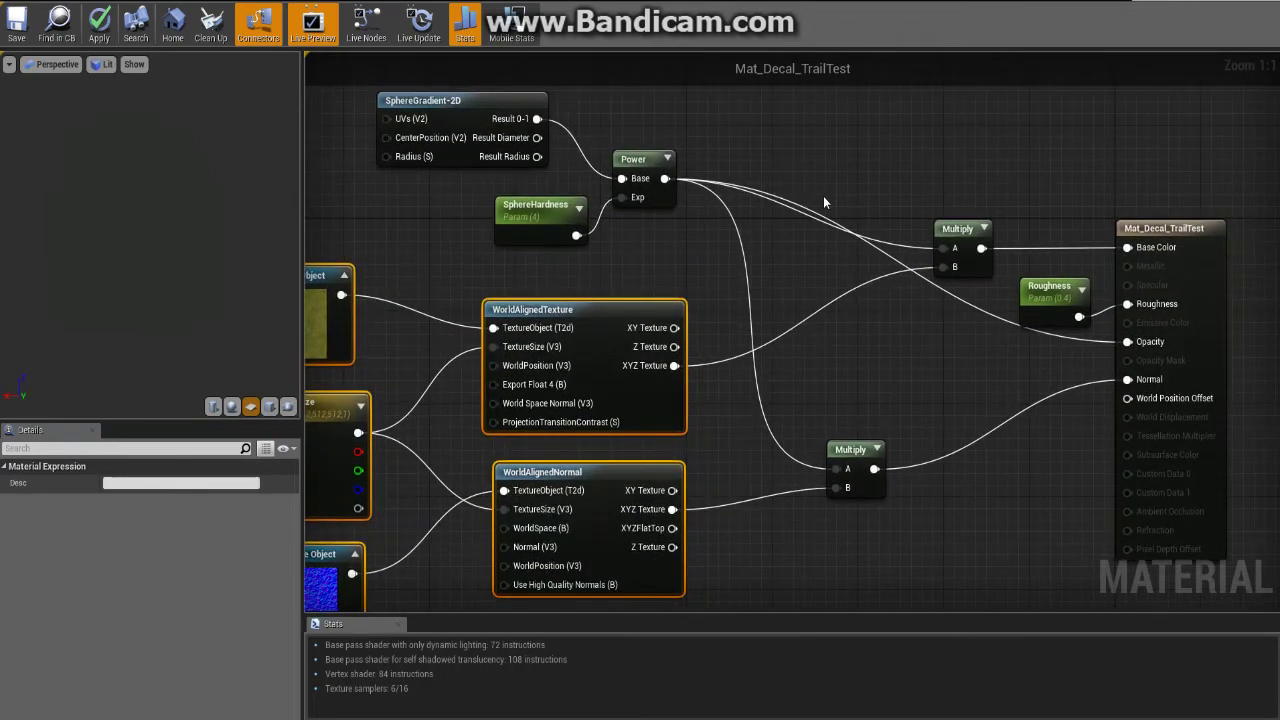
right_drag(343, 285, 480, 286)
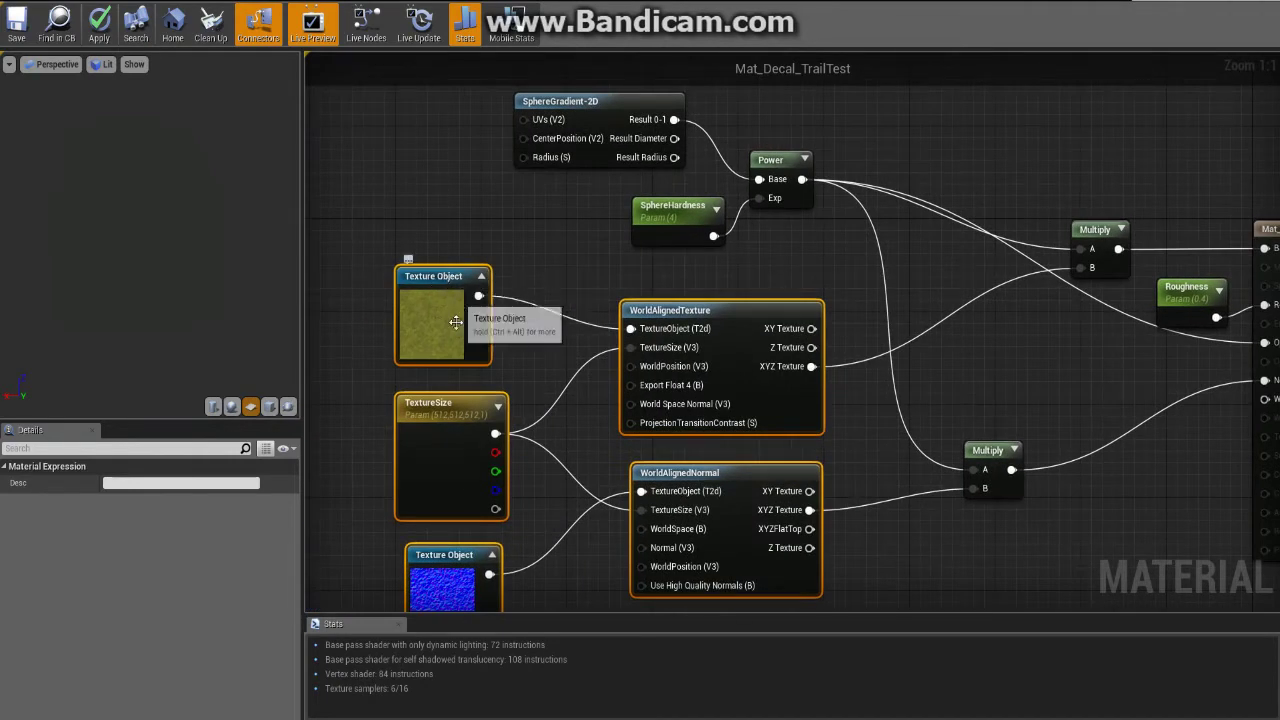
Inspect the moss Texture Object and highlight the whole group of world-aligned texture nodes.
click(441, 283)
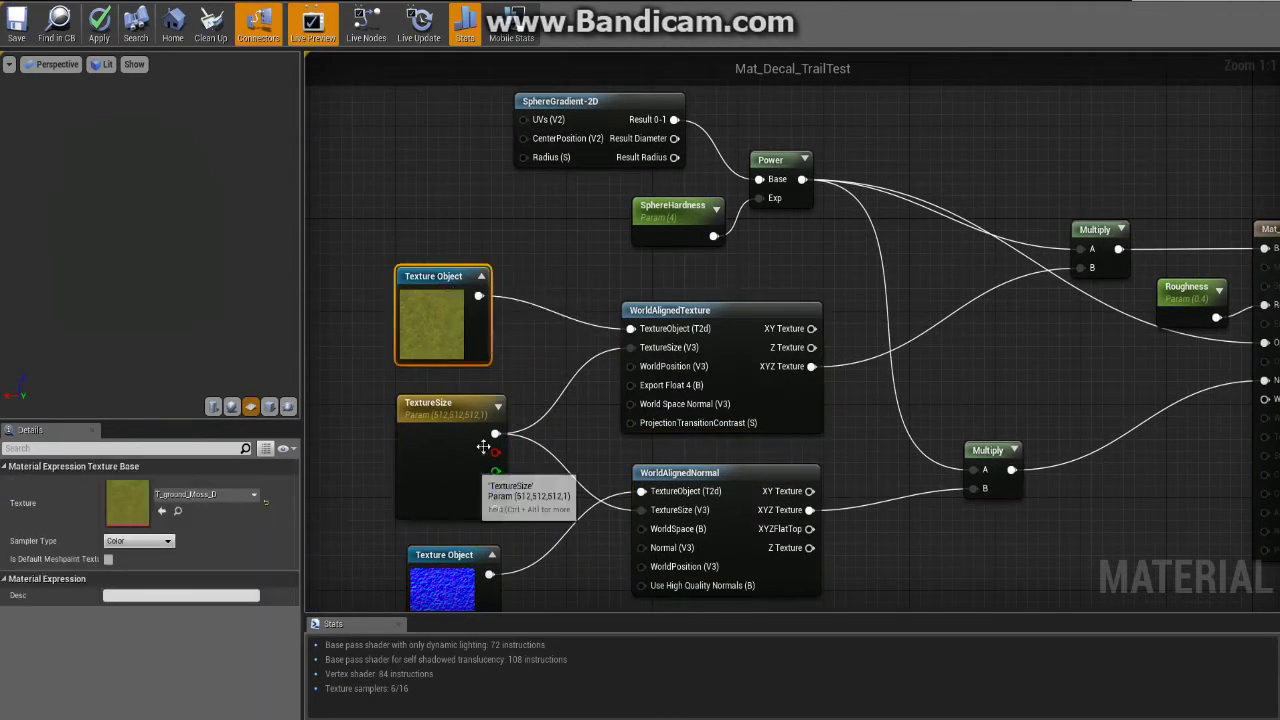
right_drag(512, 381, 494, 323)
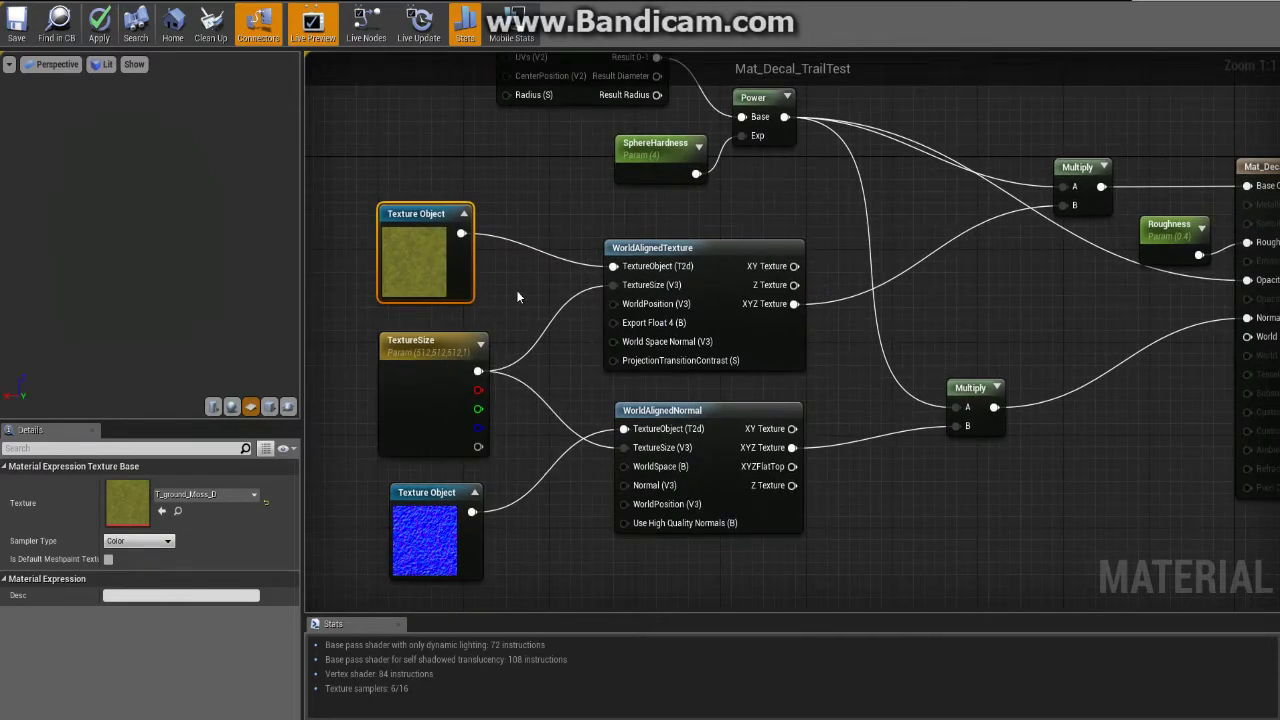
drag(326, 216, 786, 576)
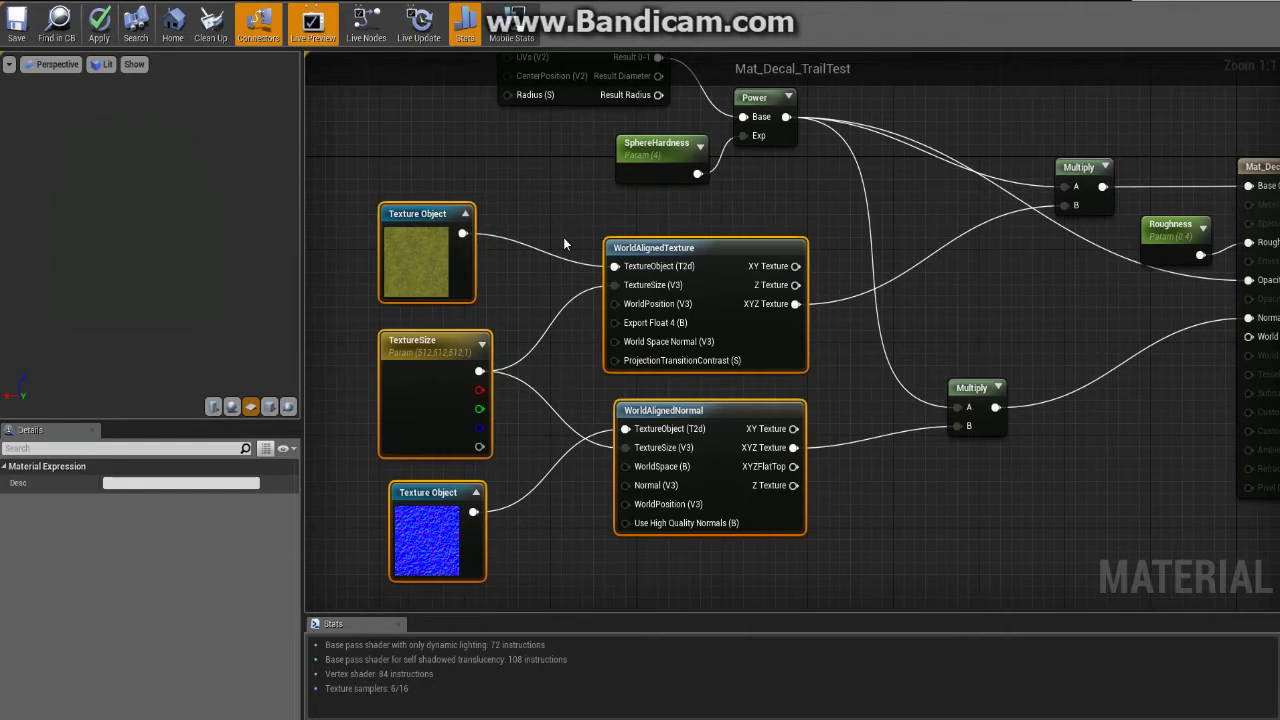
drag(347, 228, 804, 570)
click(523, 243)
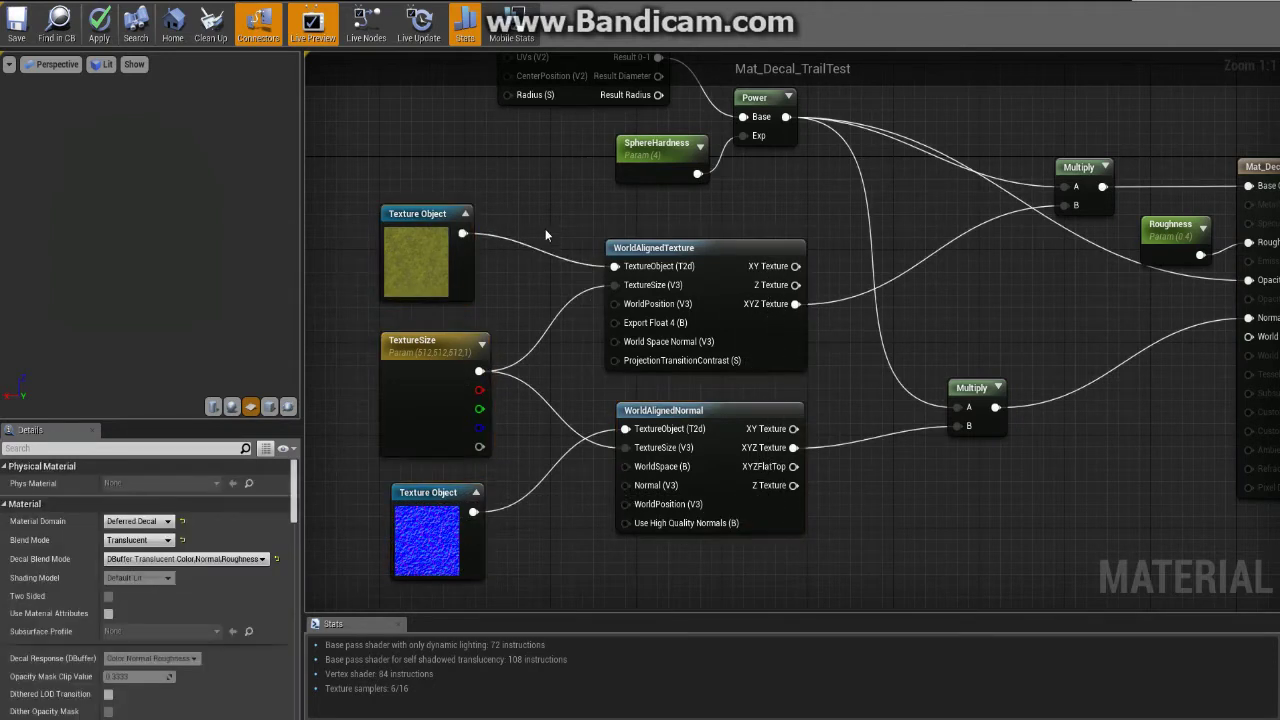
Examine the settings of the TextureSize parameter, the WorldAlignedTexture function and the moss Texture Object.
click(440, 345)
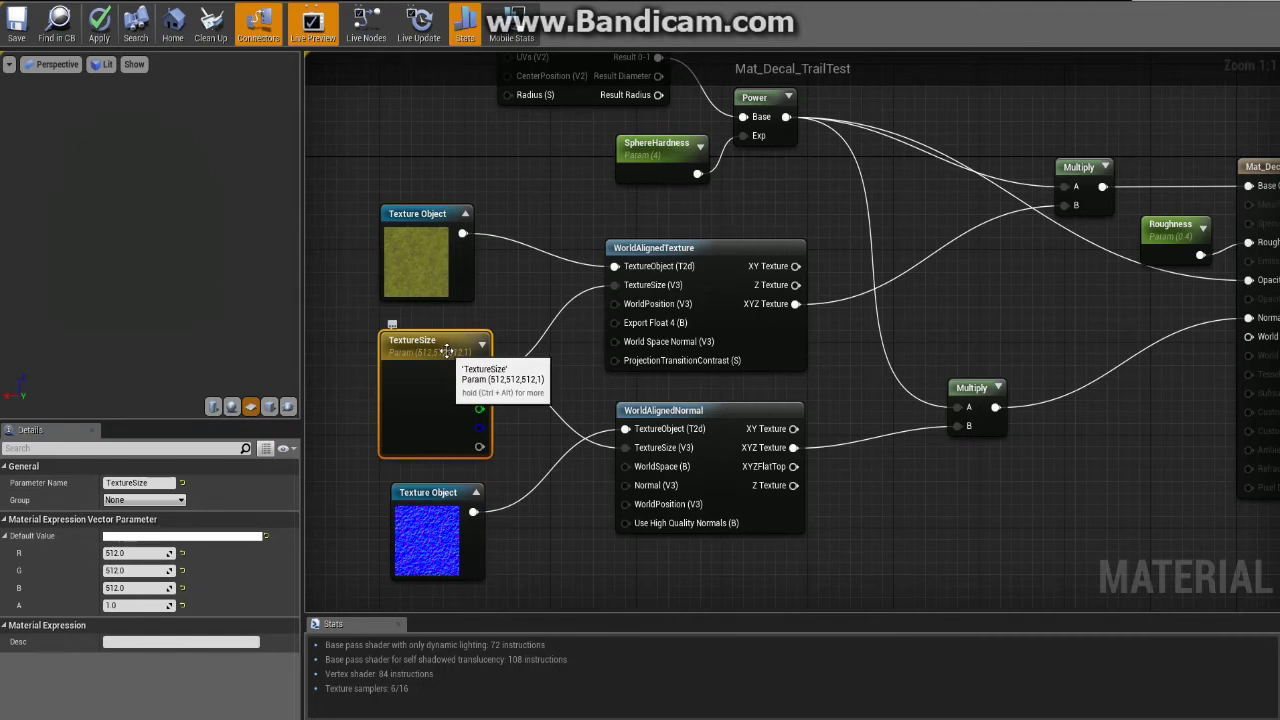
mouse_move(428, 346)
mouse_down()
mouse_move(448, 346)
mouse_move(428, 347)
mouse_up()
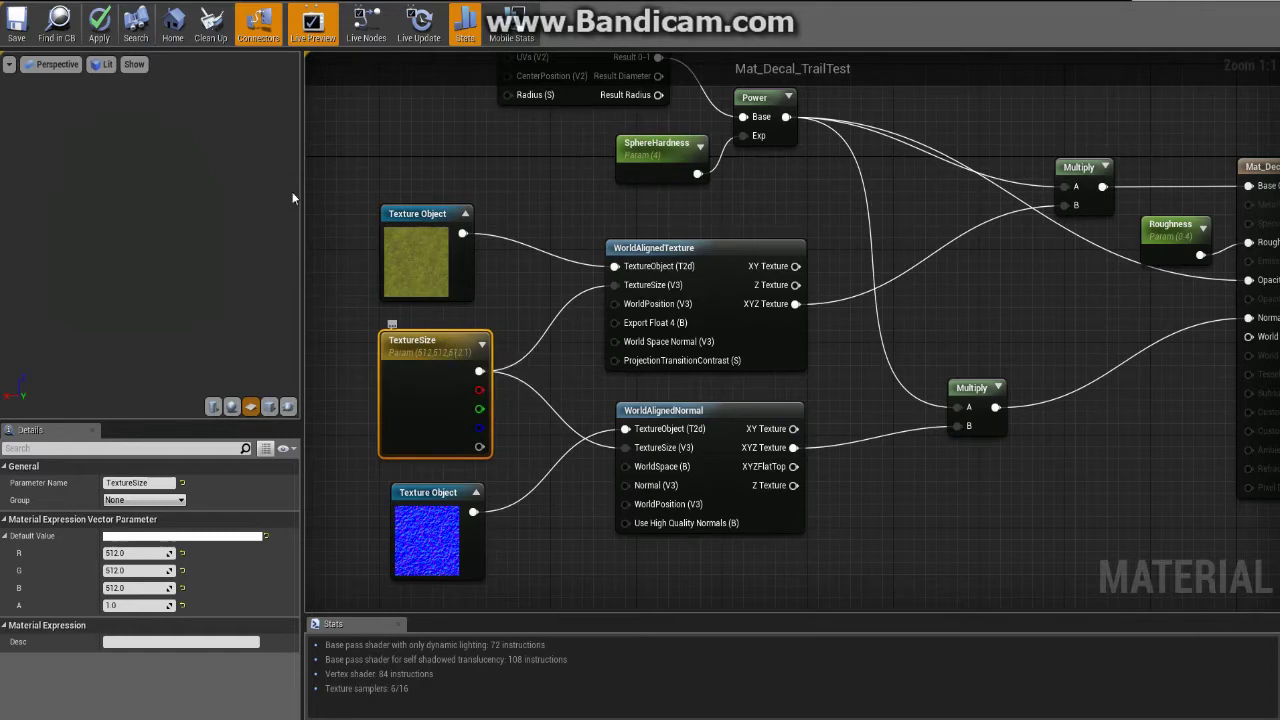
mouse_move(516, 318)
right_down()
mouse_move(472, 311)
mouse_move(525, 313)
right_up()
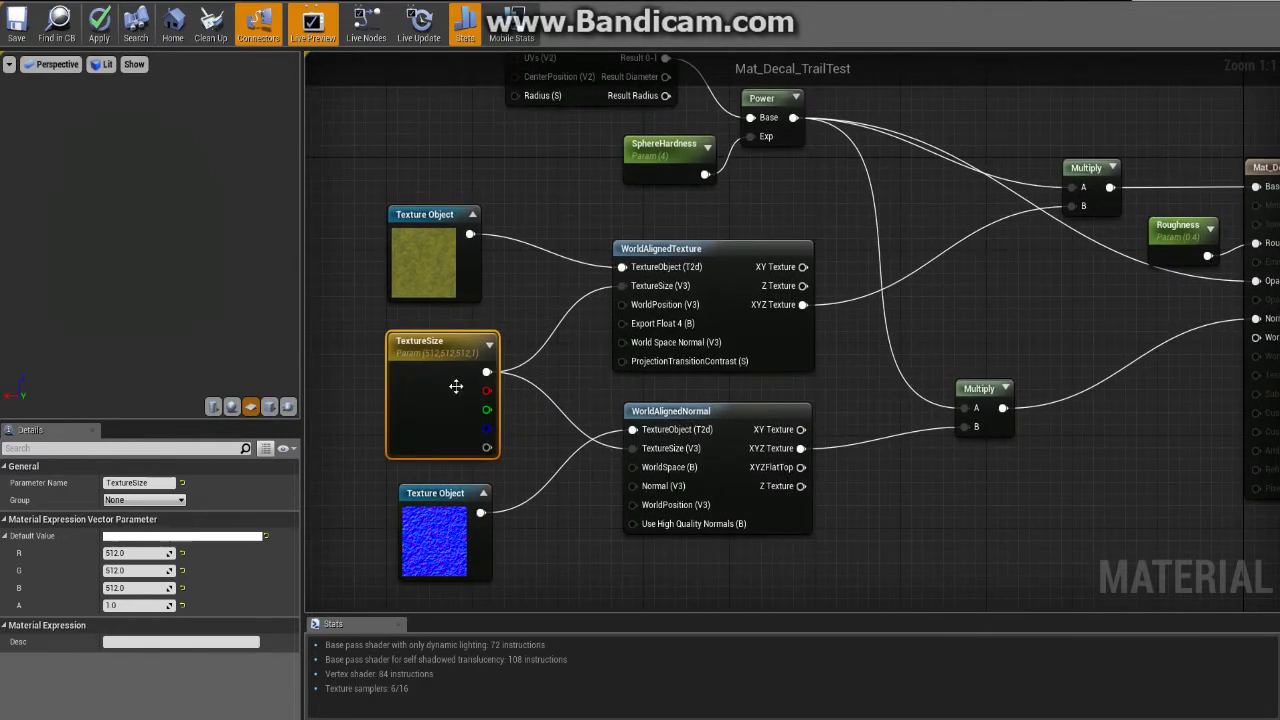
right_drag(500, 248, 475, 225)
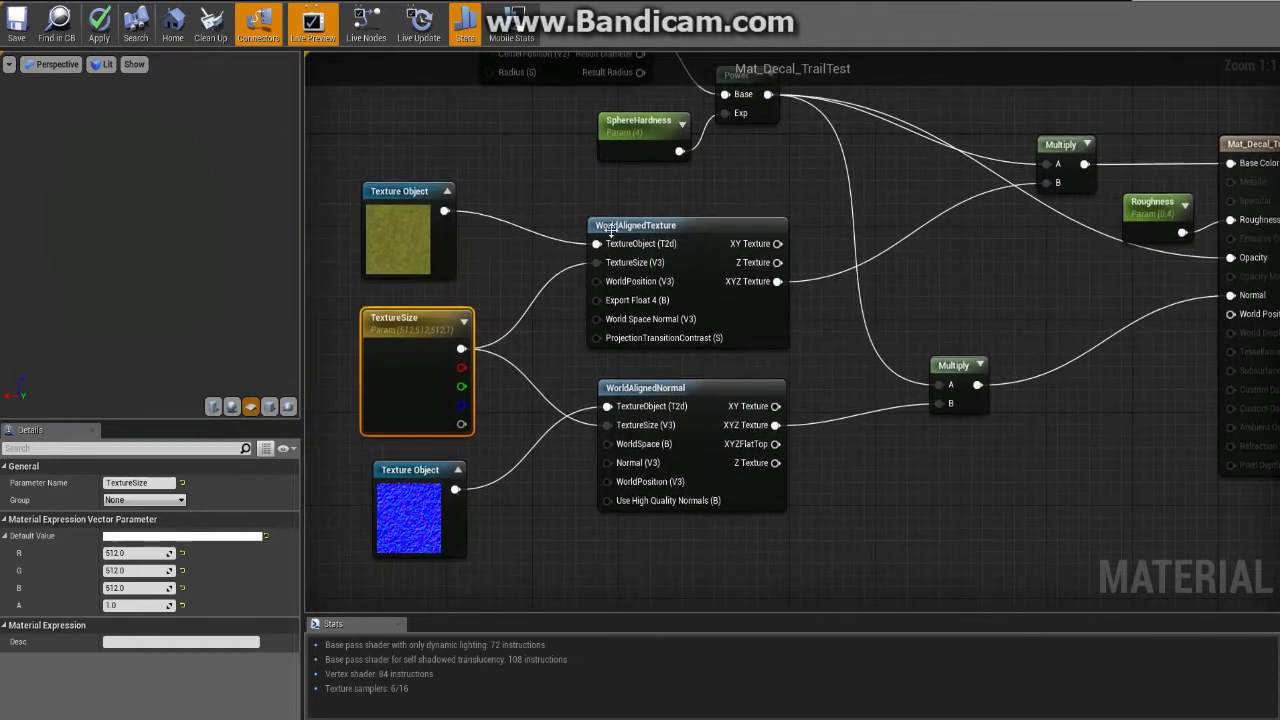
click(663, 230)
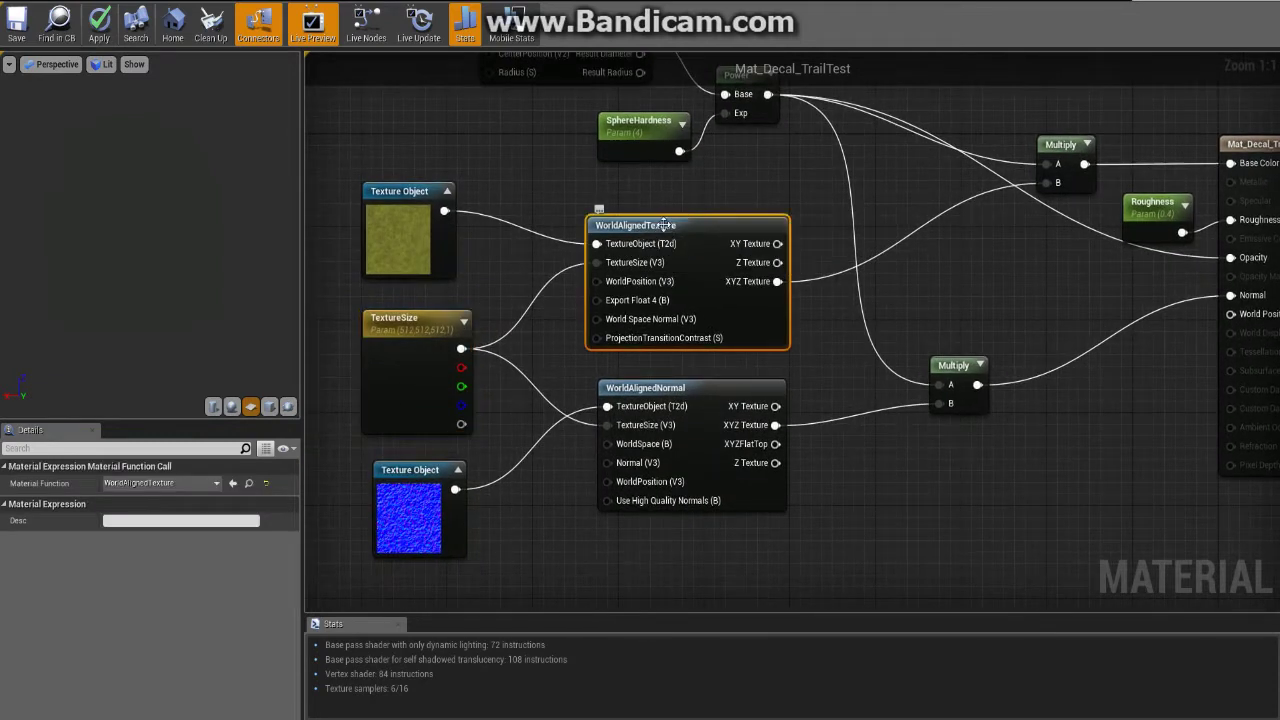
click(428, 203)
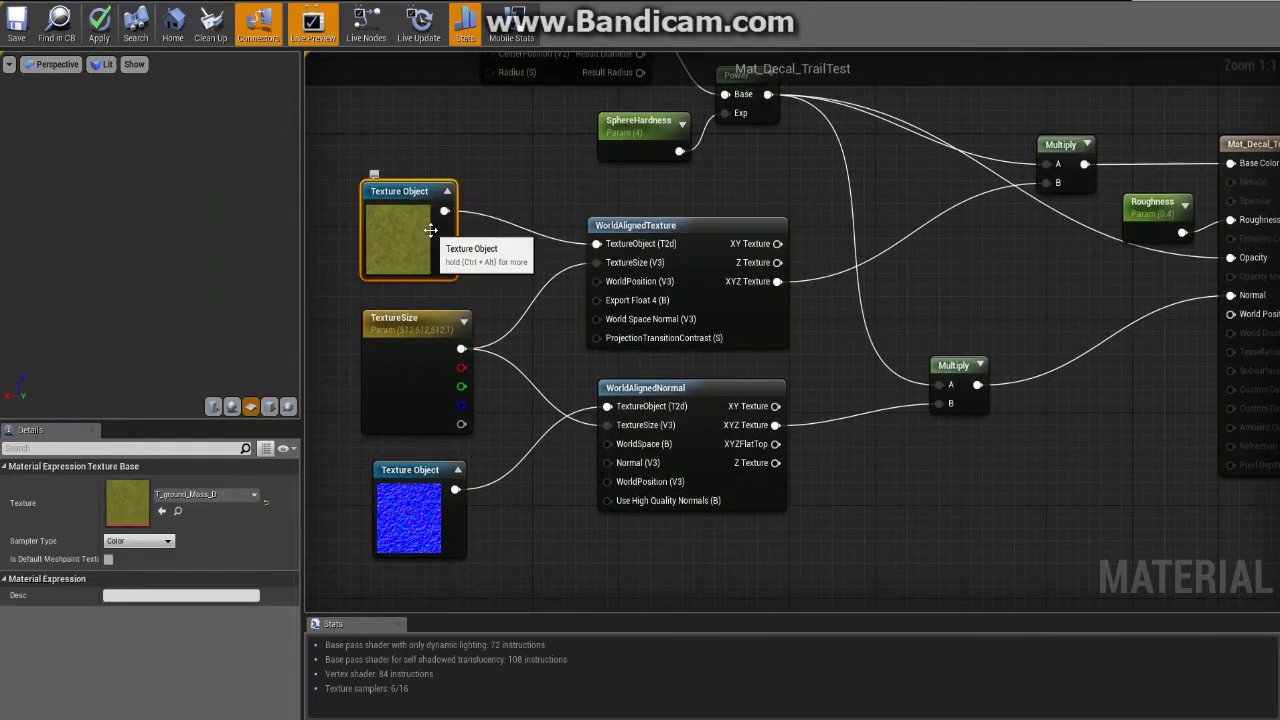
click(429, 141)
Make free space beside the texture nodes and open the StarterContent Textures folder in the level editor's content browser.
right_drag(429, 141, 611, 197)
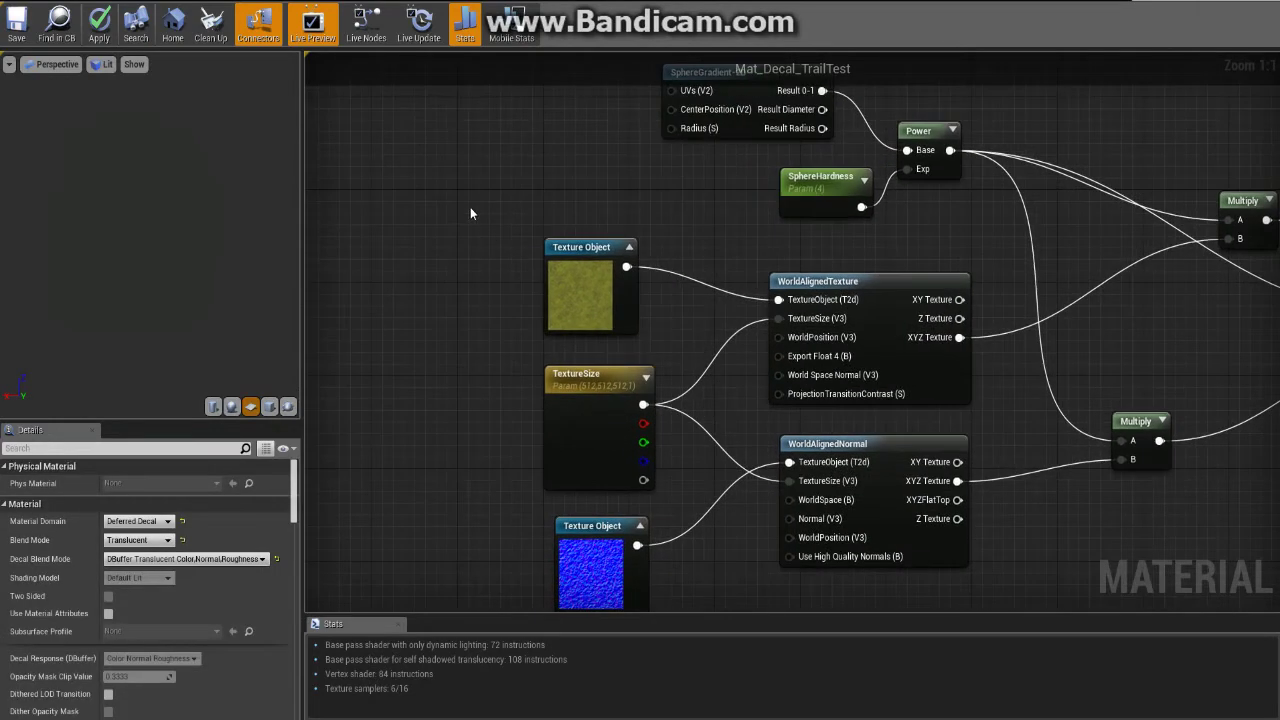
right_click(471, 212)
click(373, 187)
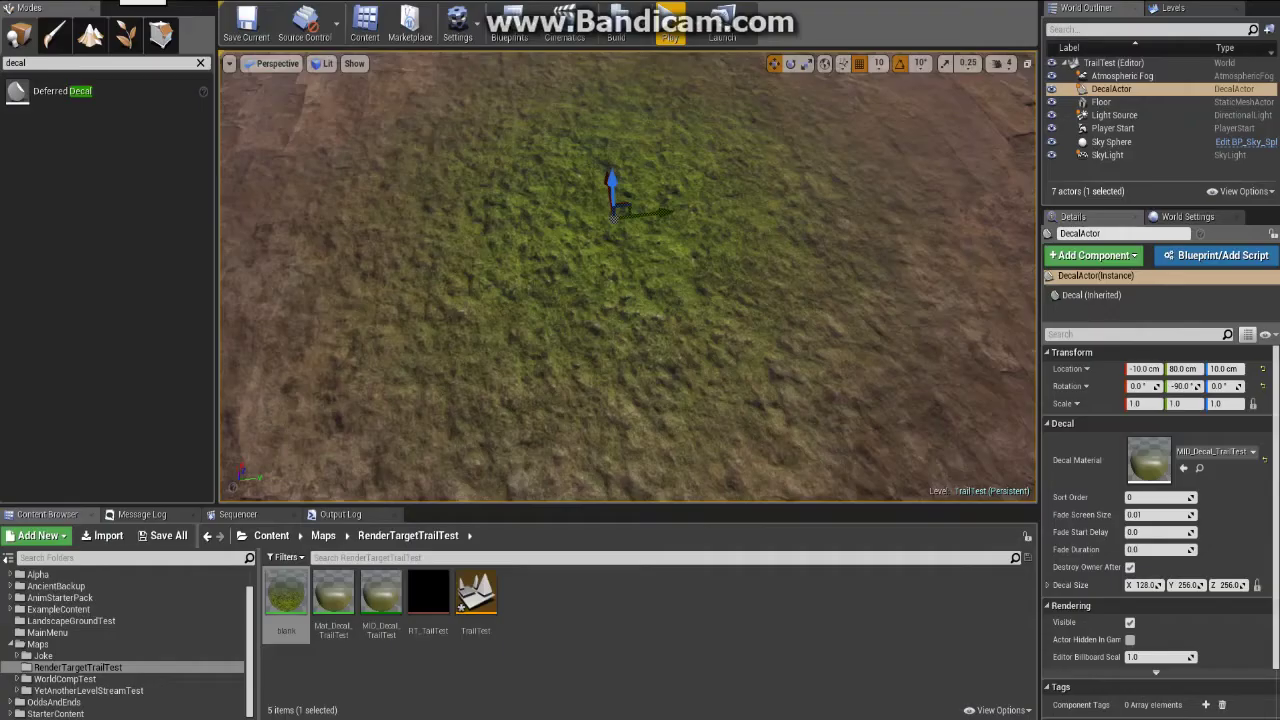
click(56, 713)
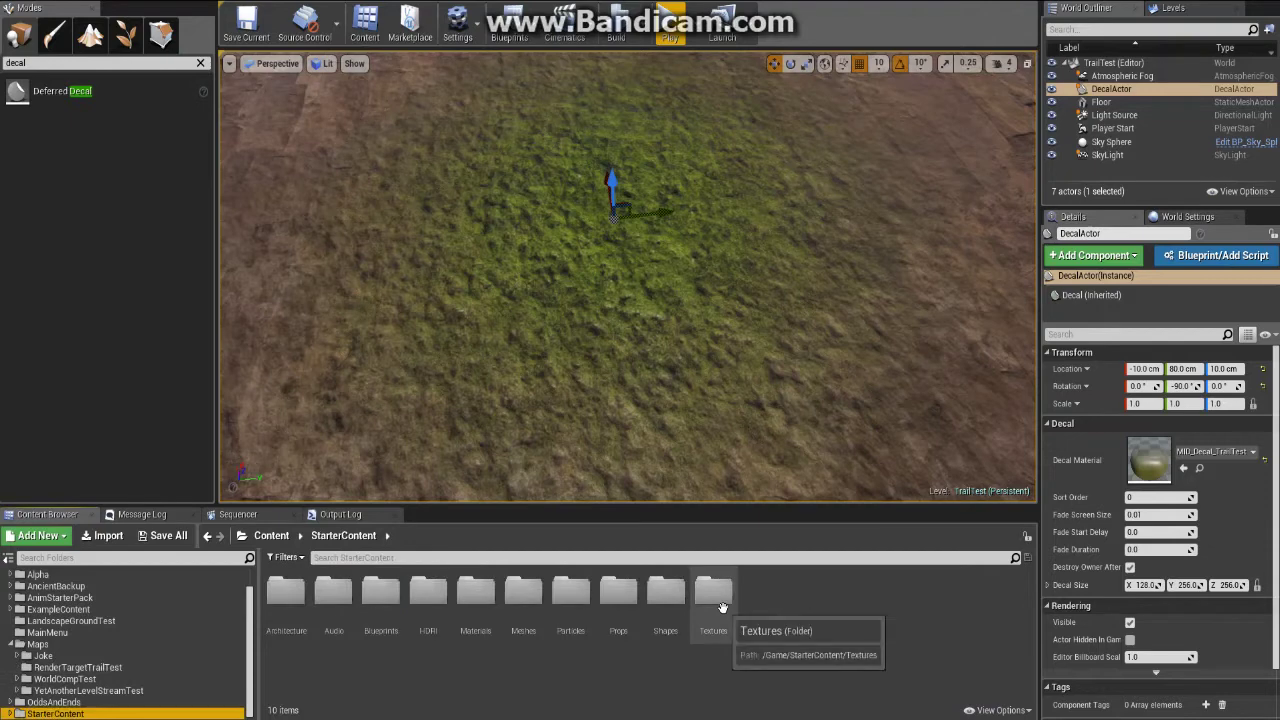
click(713, 600)
double_click(728, 612)
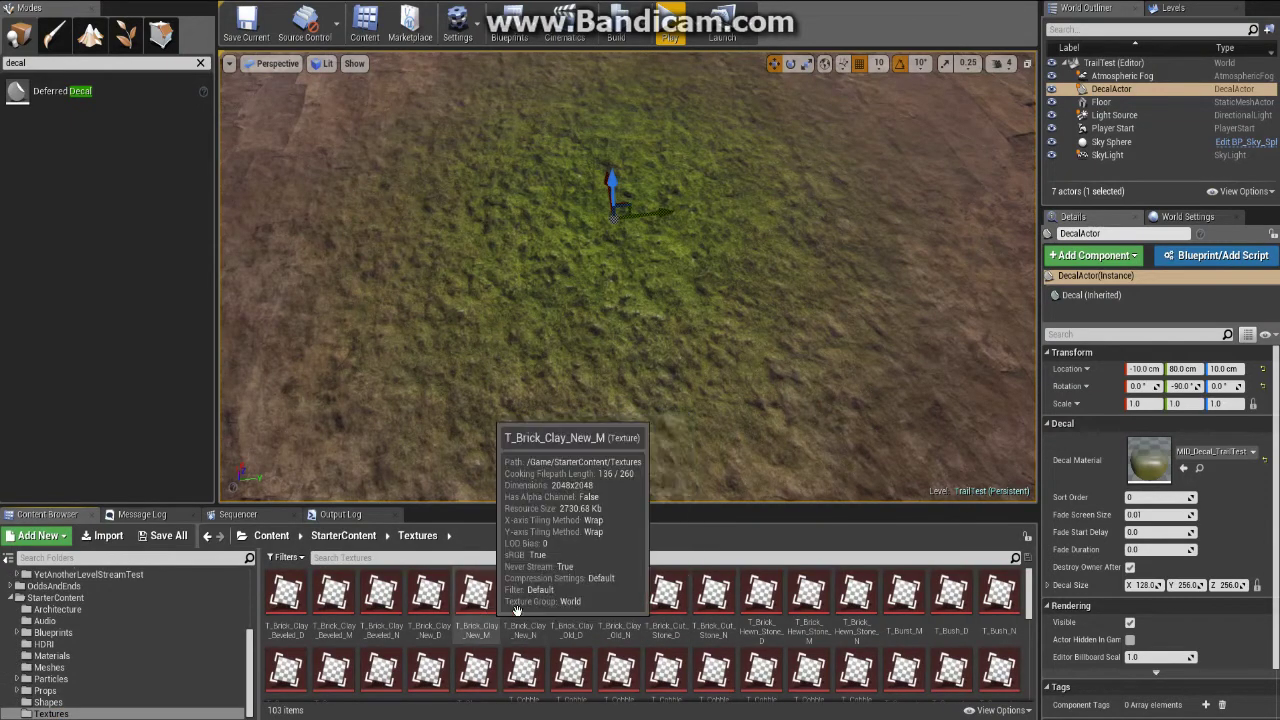
Add T_Brick_Clay_Old_D to the Mat_Decal_TrailTest graph as a Texture Sample beside the moss Texture Object and select it.
click(585, 605)
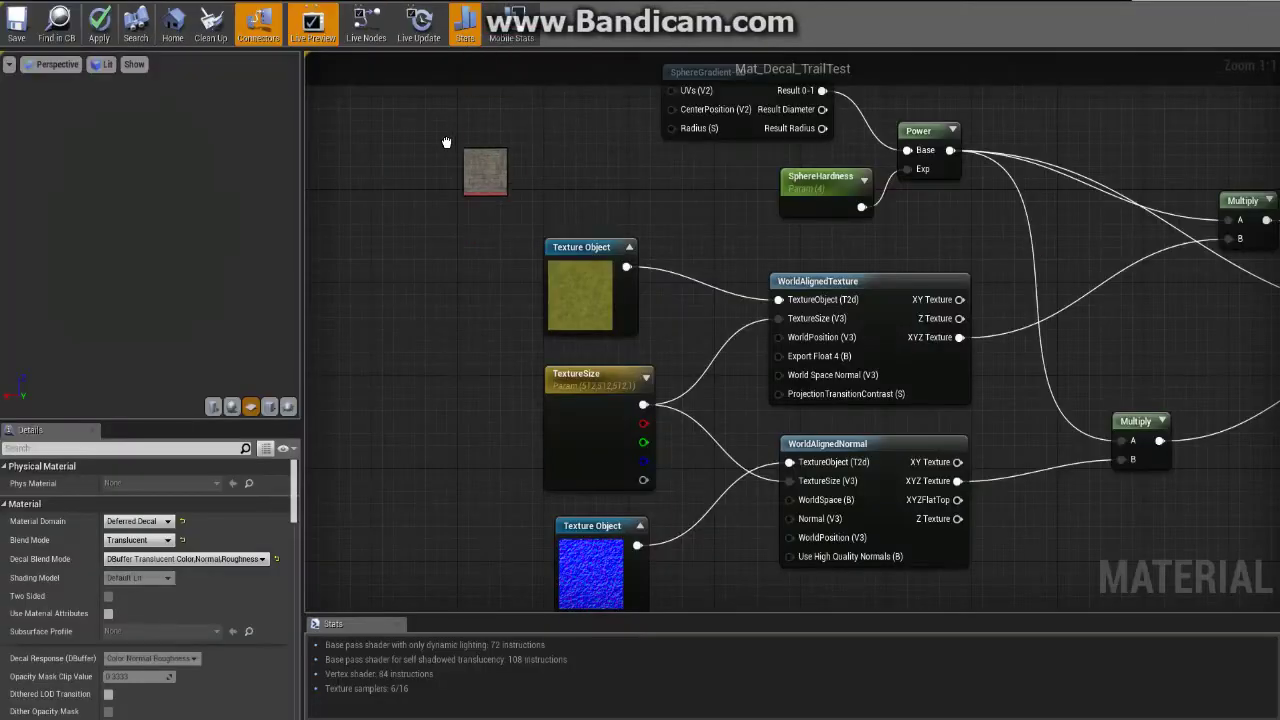
drag(443, 137, 463, 180)
right_drag(418, 180, 546, 172)
mouse_move(562, 158)
mouse_down()
mouse_move(443, 190)
mouse_move(443, 155)
mouse_move(936, 260)
mouse_move(919, 300)
mouse_move(560, 162)
mouse_up()
click(698, 145)
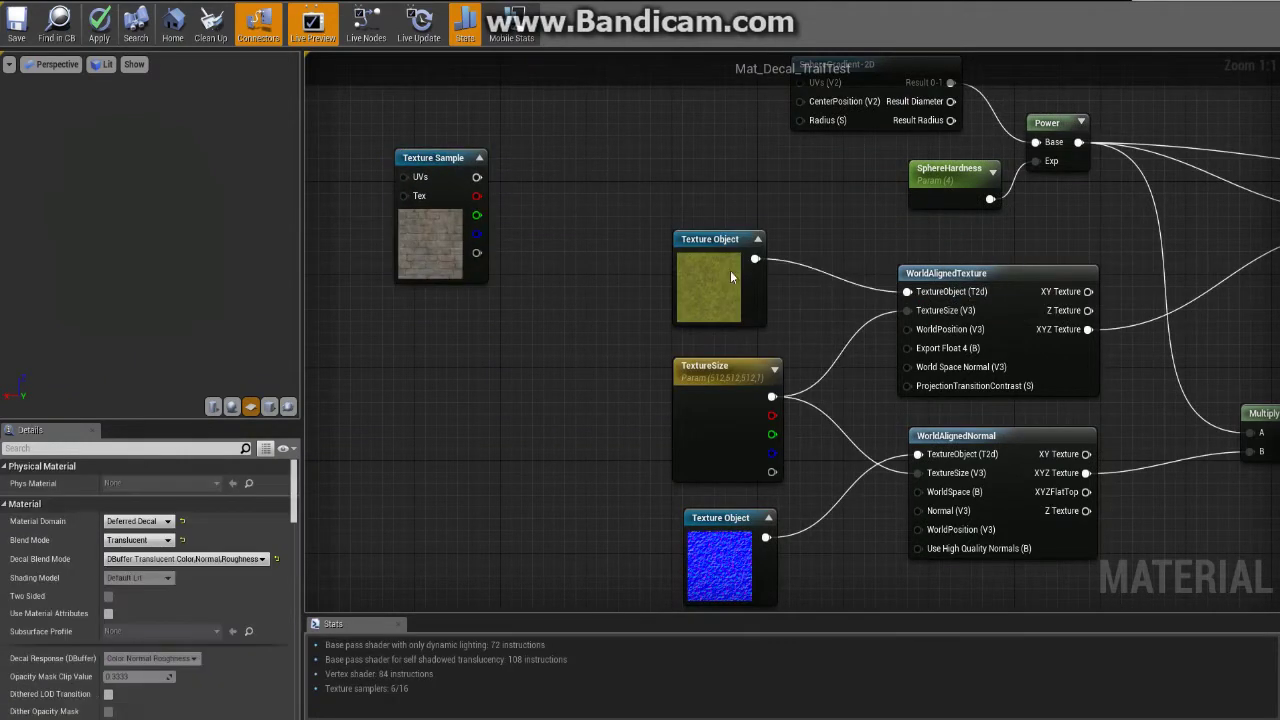
click(730, 271)
click(458, 160)
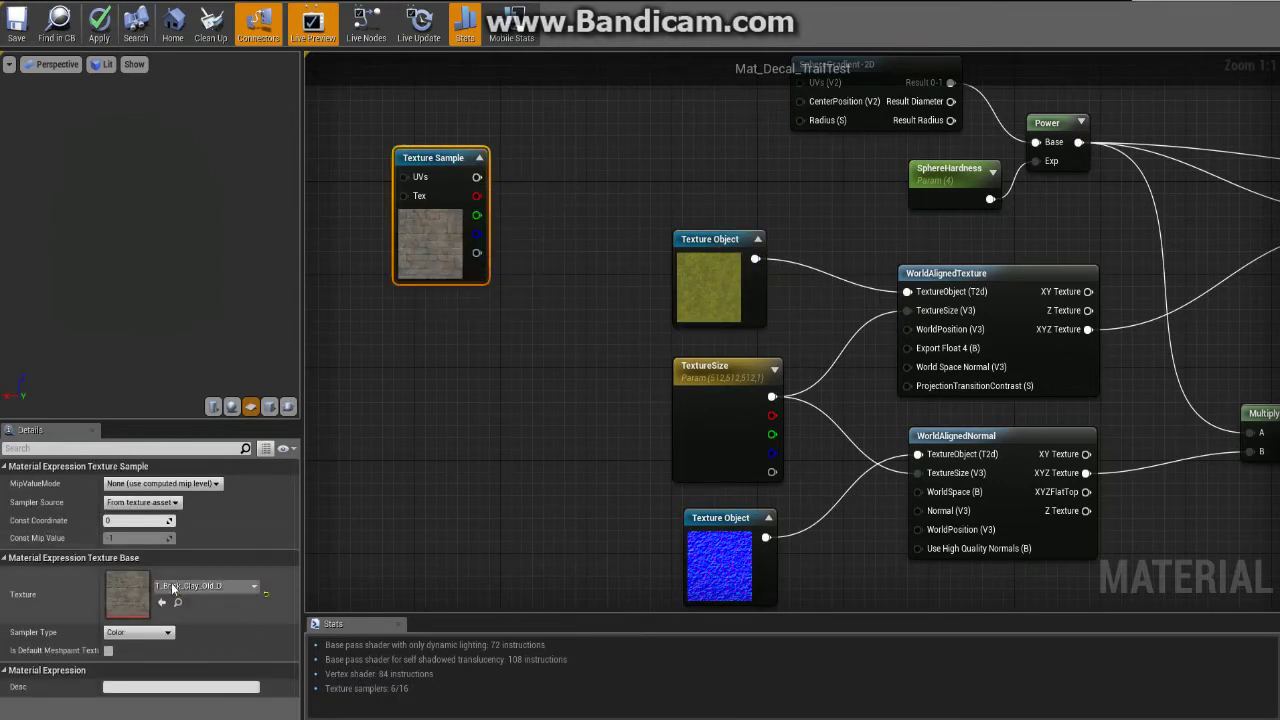
Create a TextureObject node below the brick Texture Sample and give it the same T_Brick_Clay_Old_D texture.
right_click(135, 590)
click(157, 606)
click(432, 336)
right_click(432, 337)
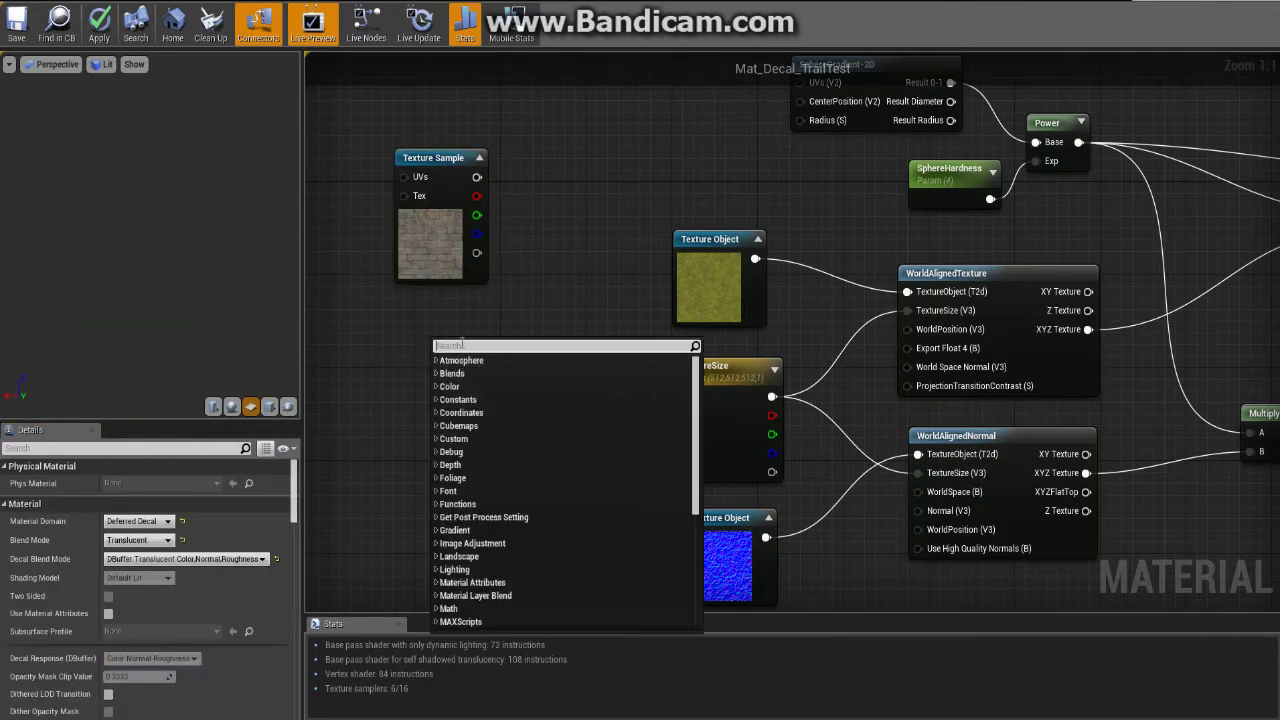
text(textureob)
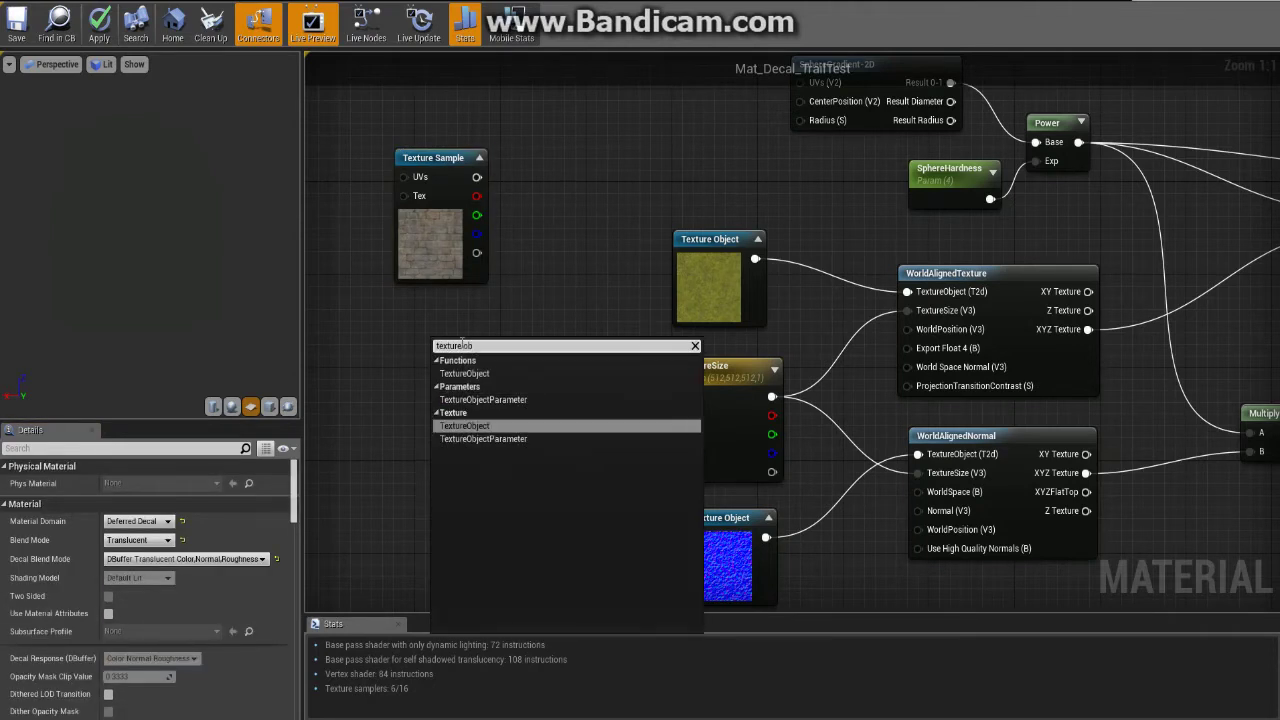
key(Return)
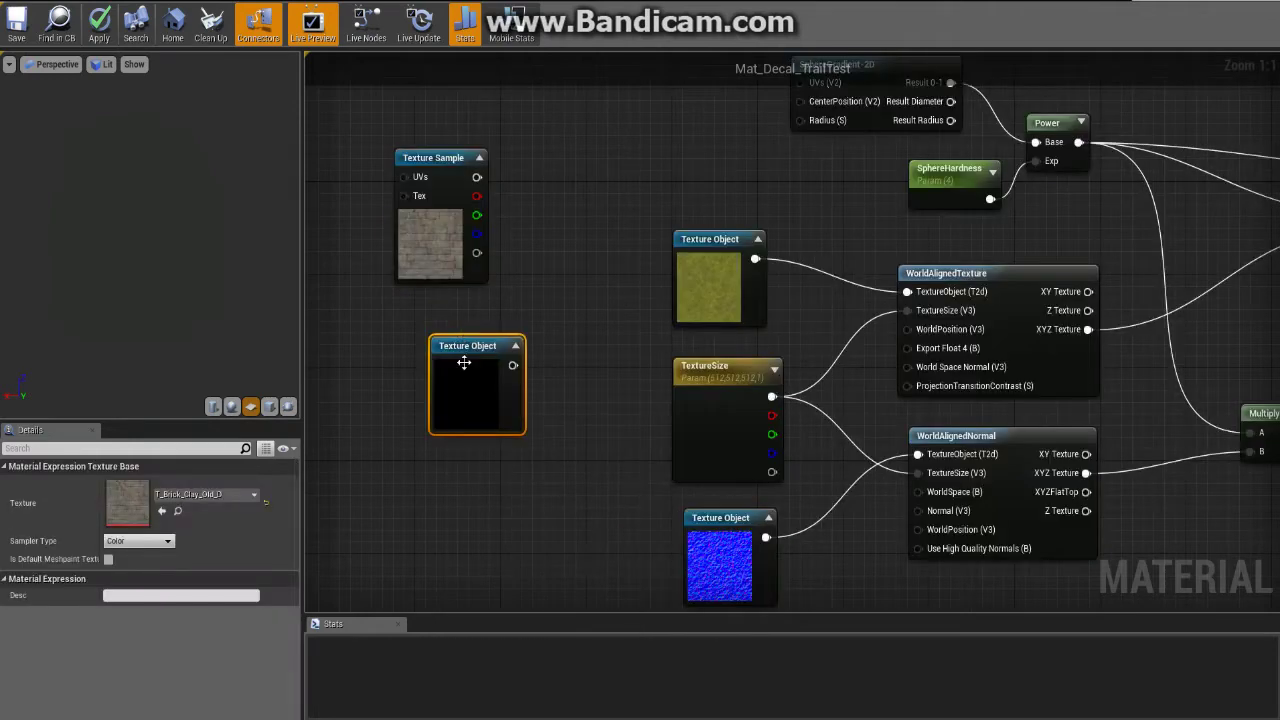
right_click(126, 493)
click(149, 522)
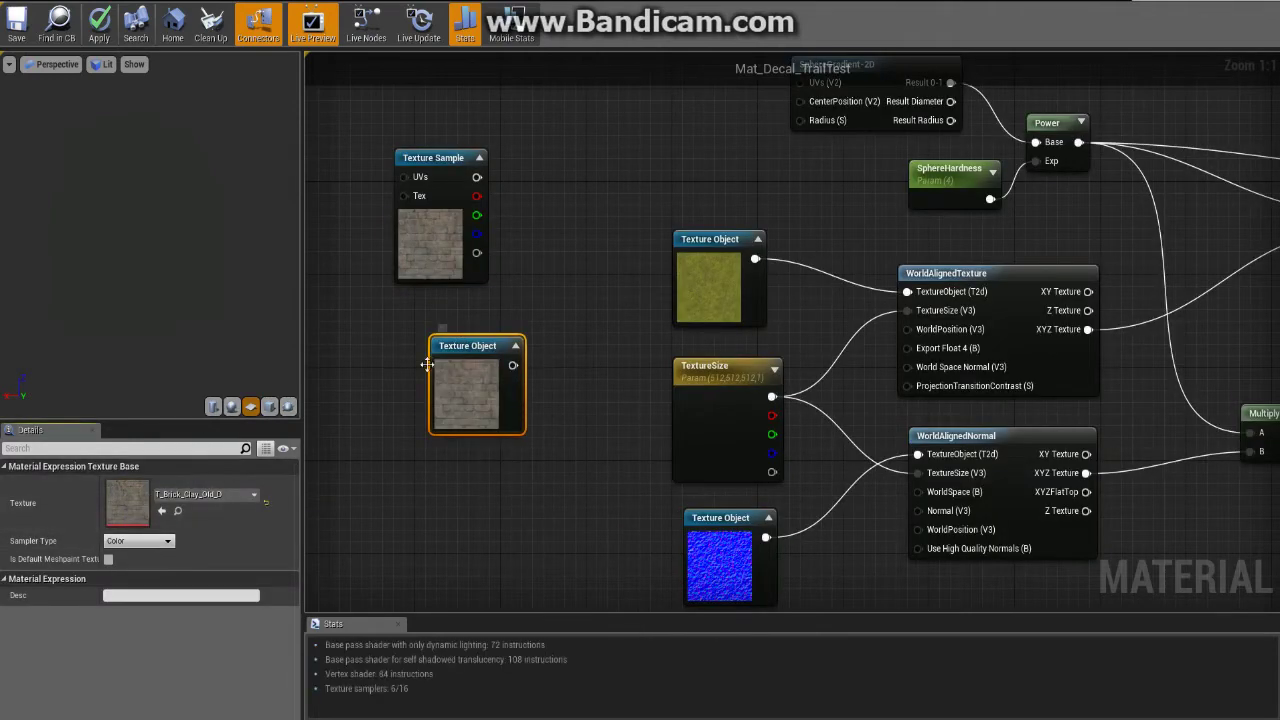
Delete the brick Texture Sample and move the brick Texture Object up near the moss Texture Object.
click(525, 337)
click(467, 344)
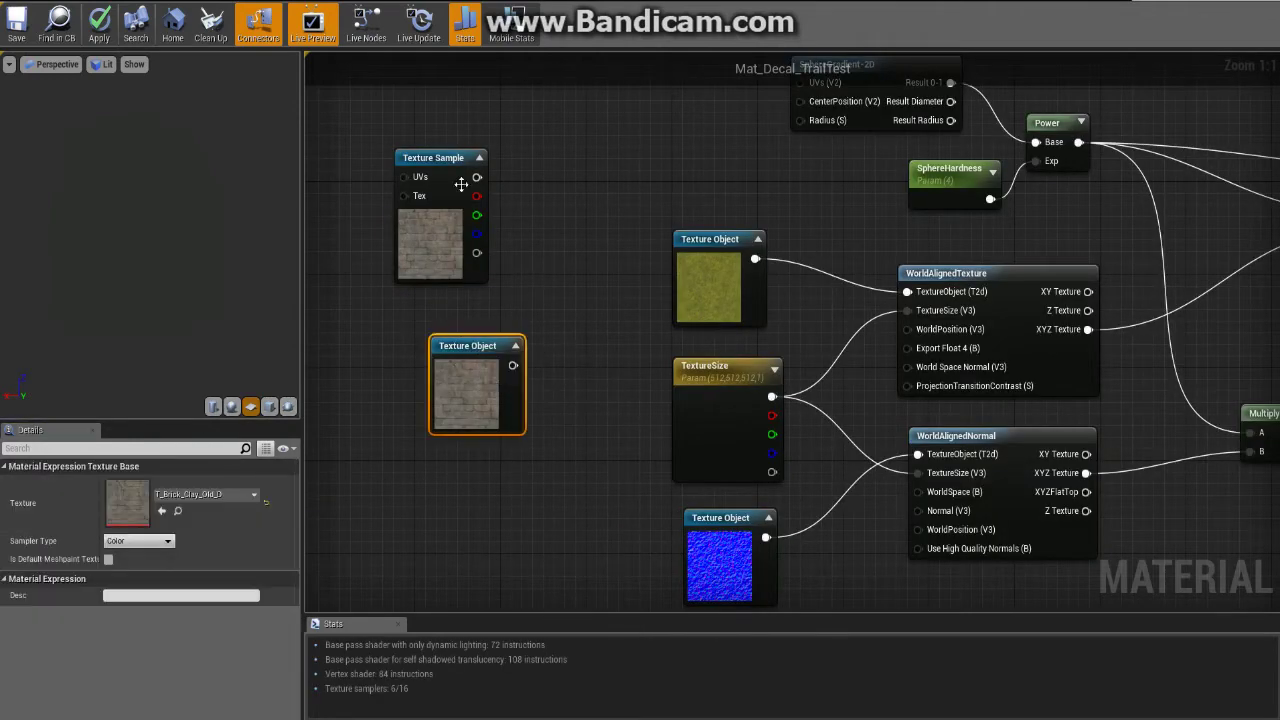
click(402, 154)
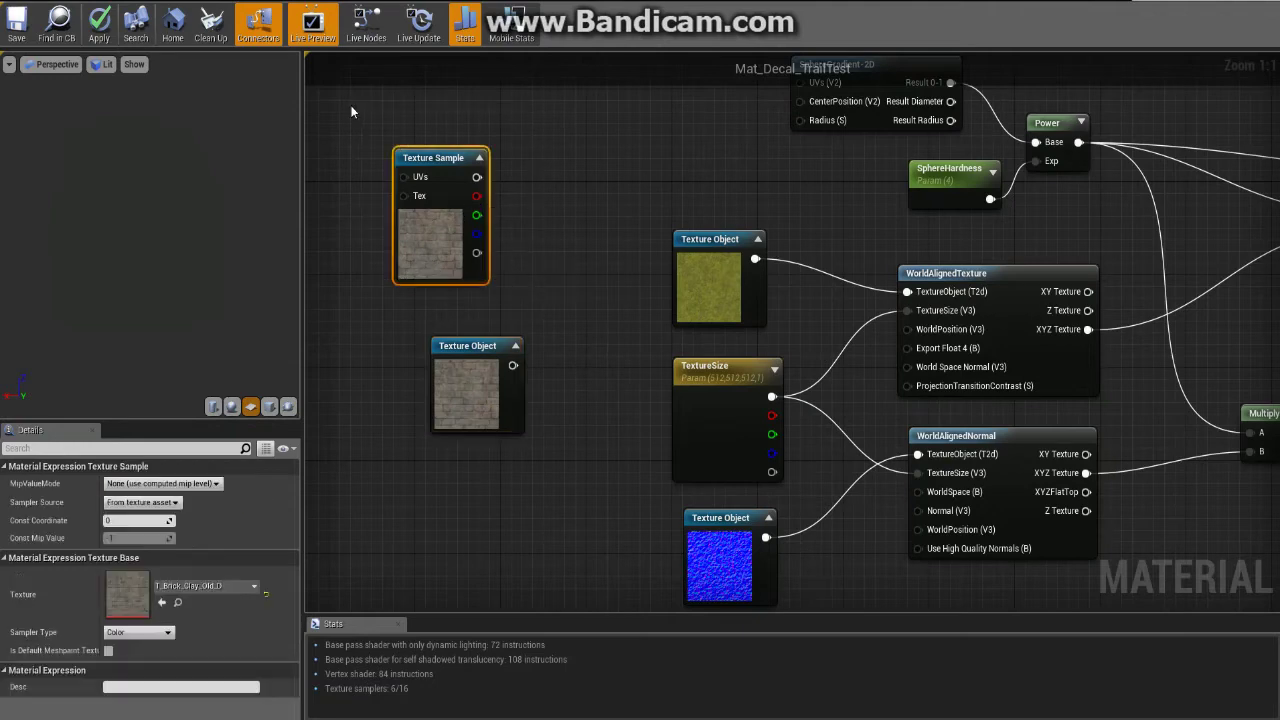
key(Delete)
drag(503, 370, 580, 176)
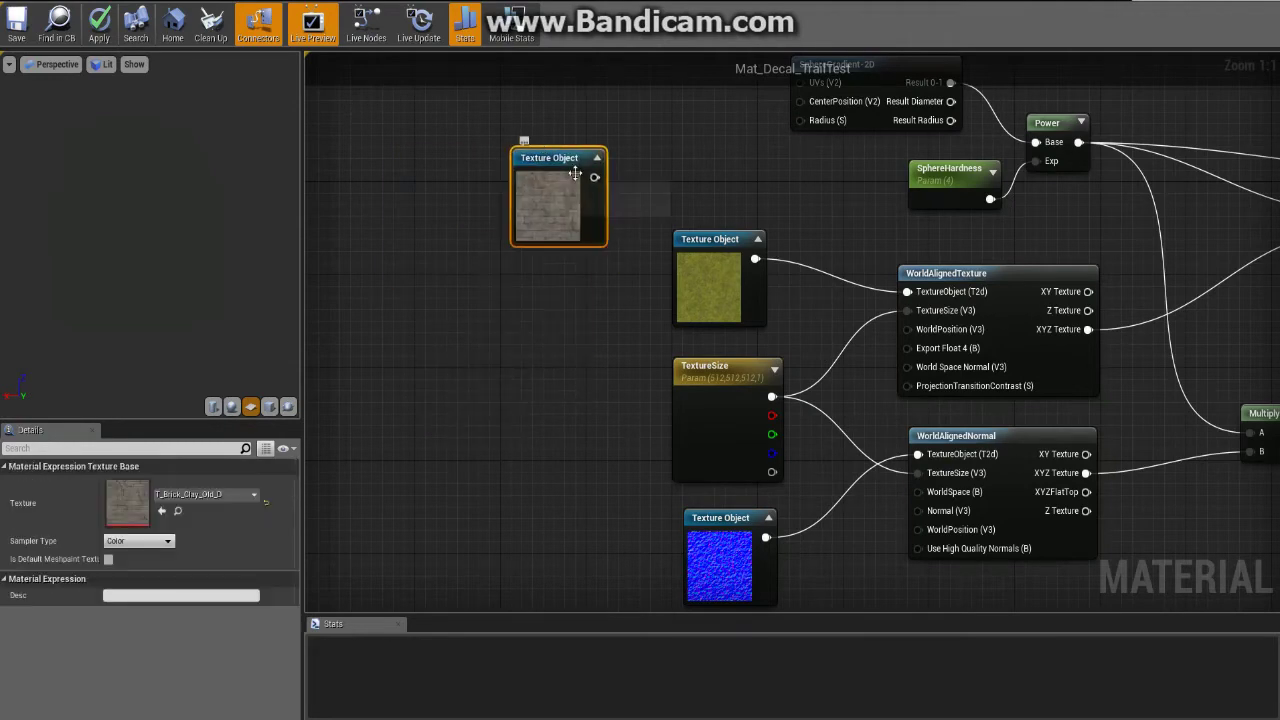
right_drag(630, 166, 571, 191)
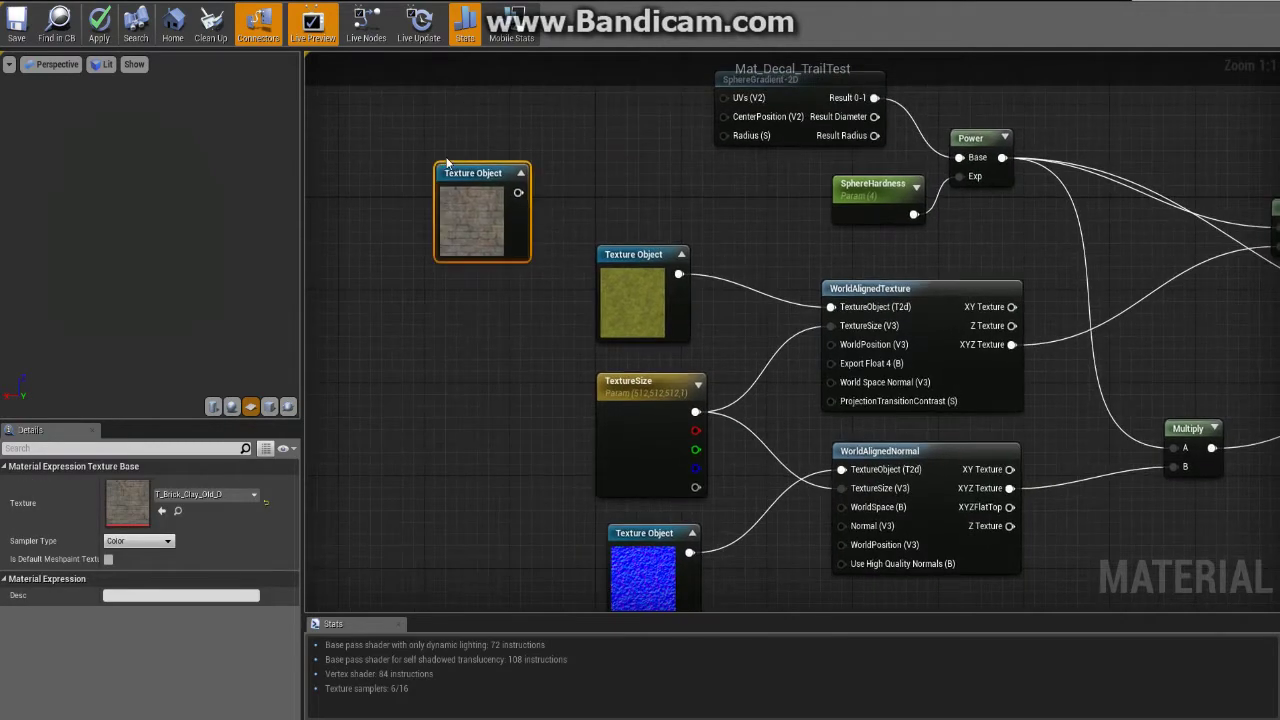
Delete the brick Texture Object from the Mat_Decal_TrailTest graph.
key(Delete)
right_drag(682, 225, 562, 196)
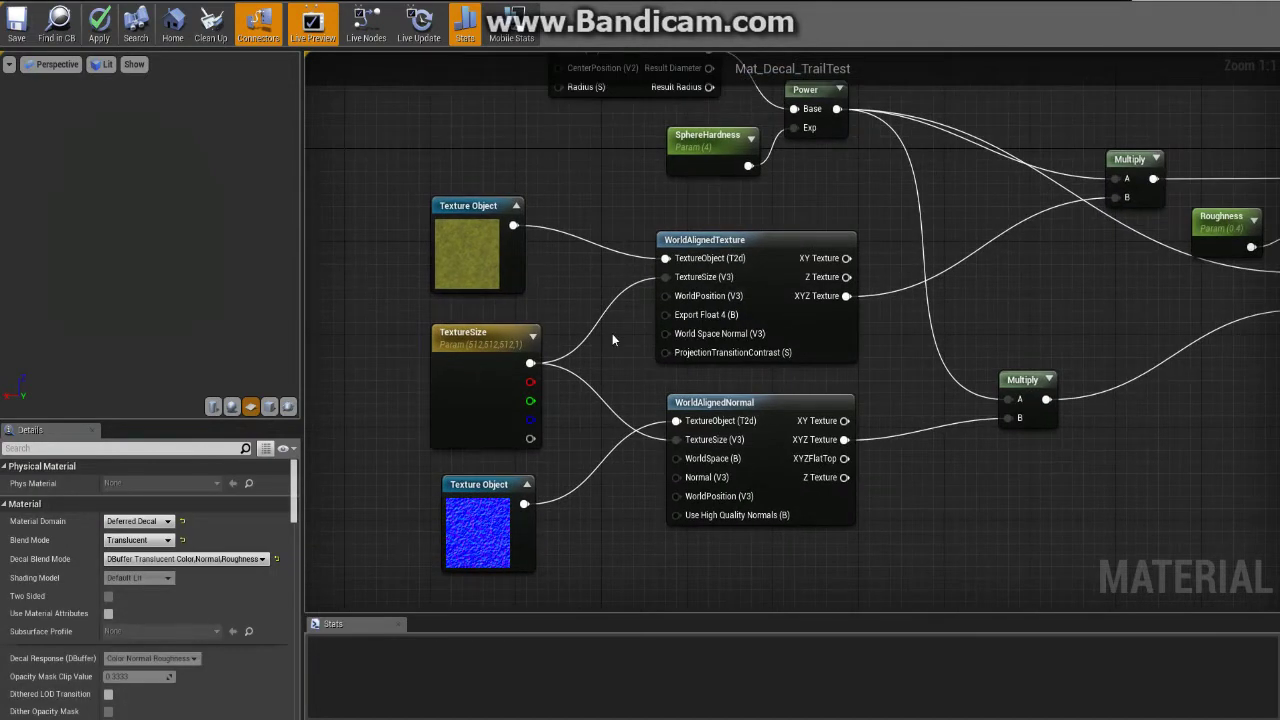
right_drag(613, 340, 641, 272)
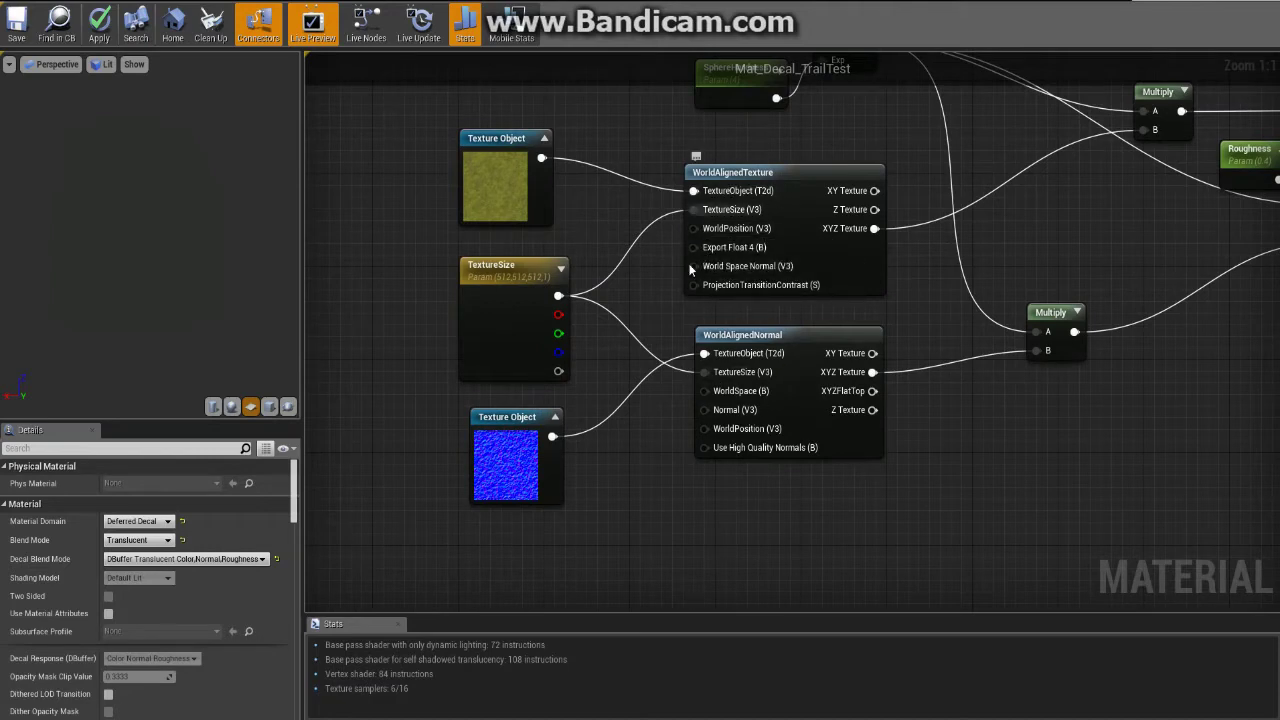
Shift the WorldAlignedNormal node slightly further below WorldAlignedTexture and inspect the T_Ground_Moss_N Texture Object that feeds it.
right_drag(767, 330, 730, 262)
drag(731, 262, 701, 276)
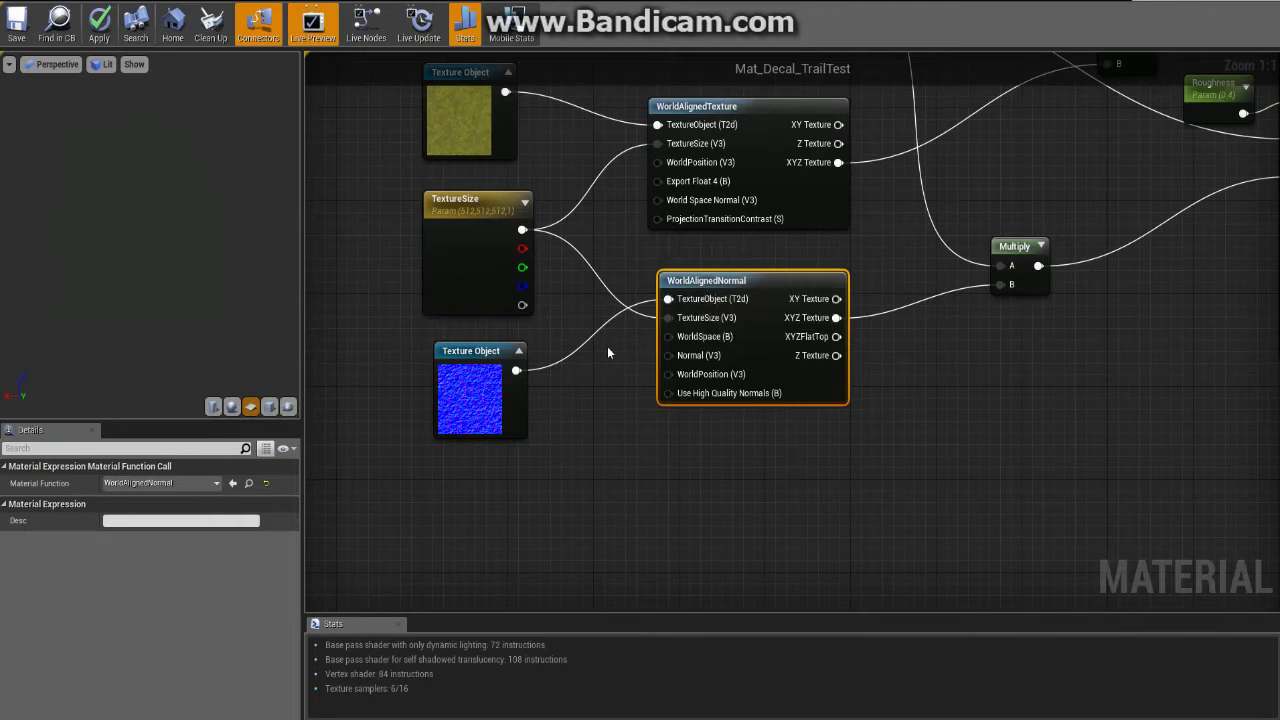
click(761, 264)
right_drag(766, 251, 683, 311)
click(410, 425)
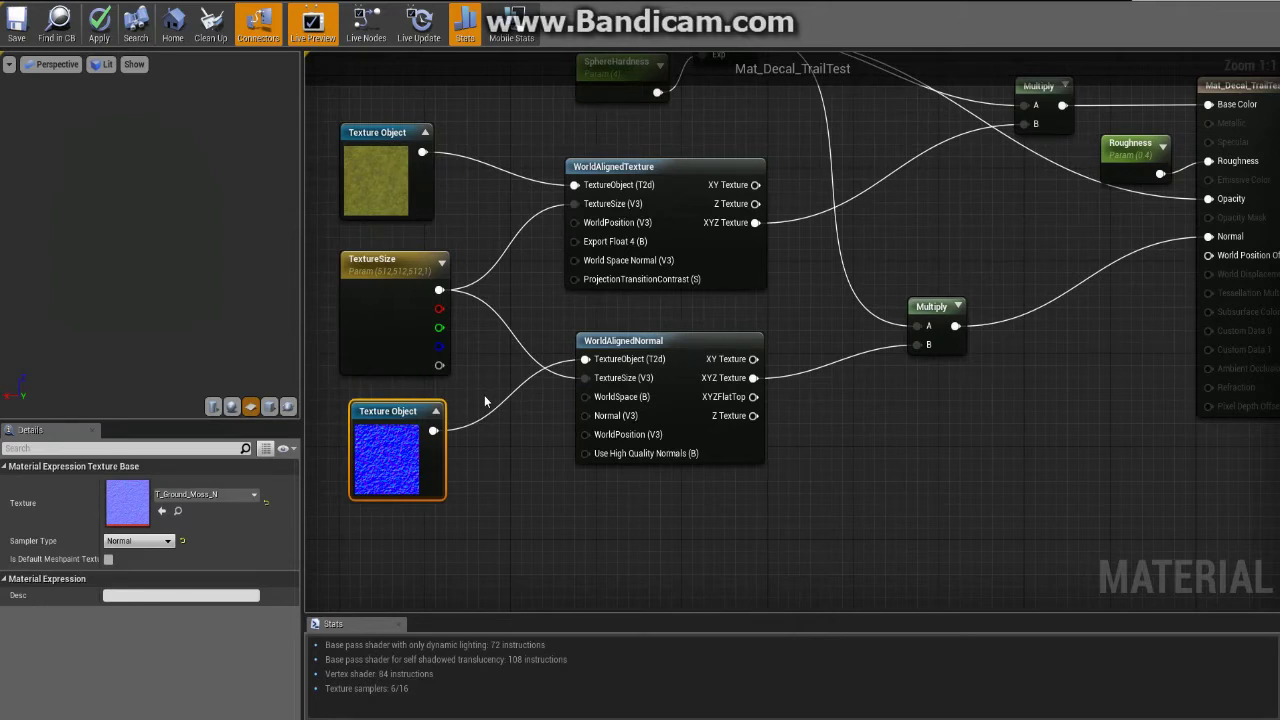
click(474, 402)
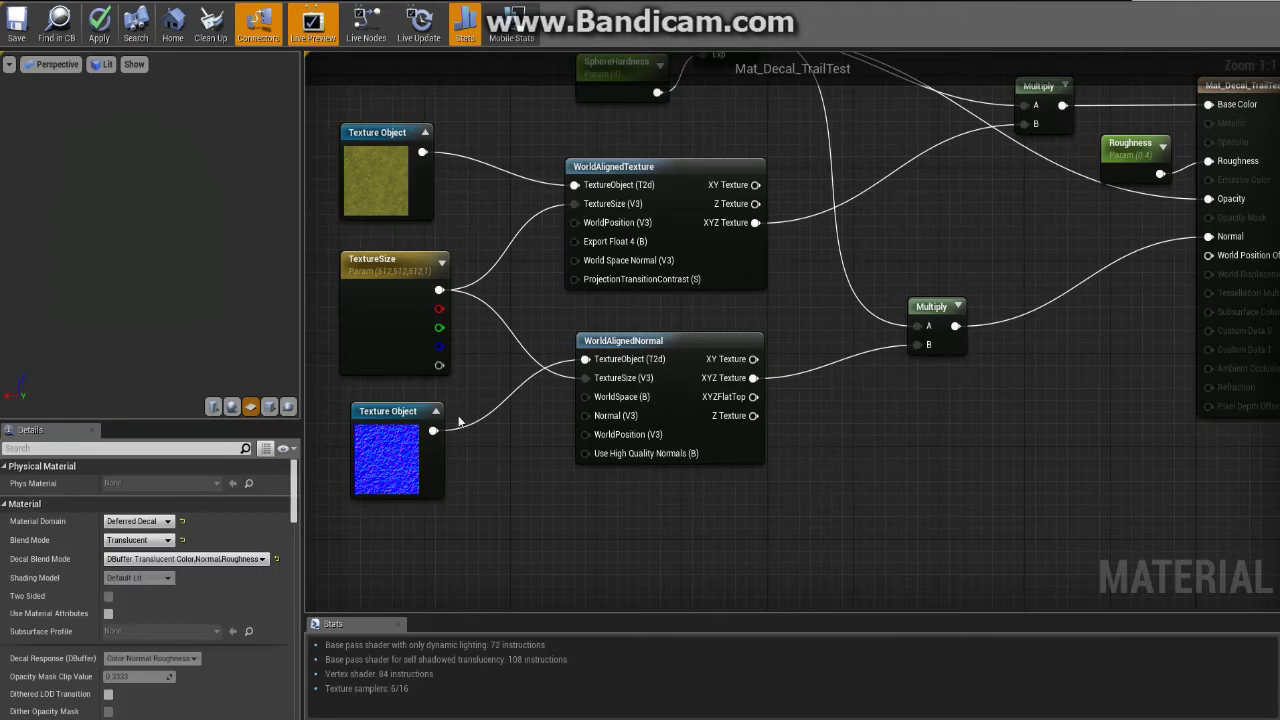
Spread the two Multiply nodes apart, raising the Base Color one to Power's level and shifting the Normal one slightly towards the output node.
right_drag(697, 240, 723, 292)
right_drag(821, 226, 738, 270)
right_drag(779, 118, 780, 193)
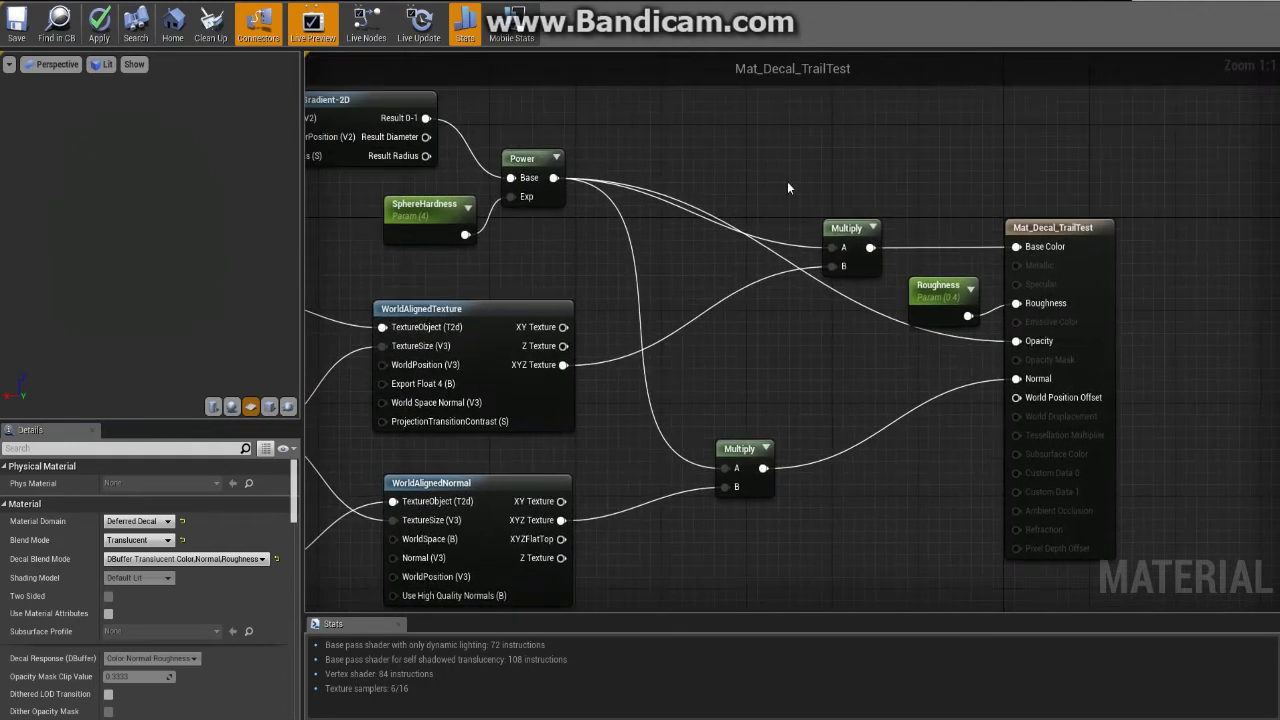
right_drag(745, 240, 866, 260)
drag(478, 267, 692, 208)
click(804, 345)
drag(868, 472, 899, 484)
drag(966, 248, 998, 202)
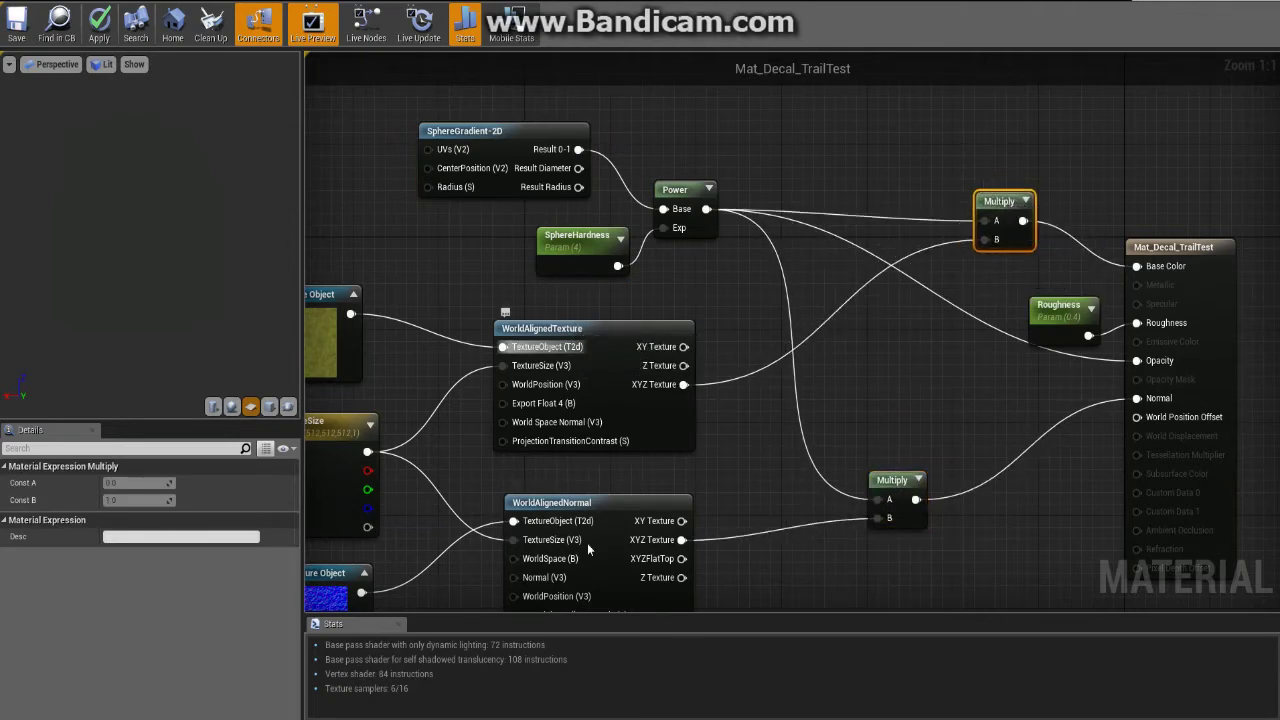
Examine how the SphereGradient-2D, SphereHardness and Power nodes feed the Base Color Multiply node.
right_drag(917, 248, 828, 241)
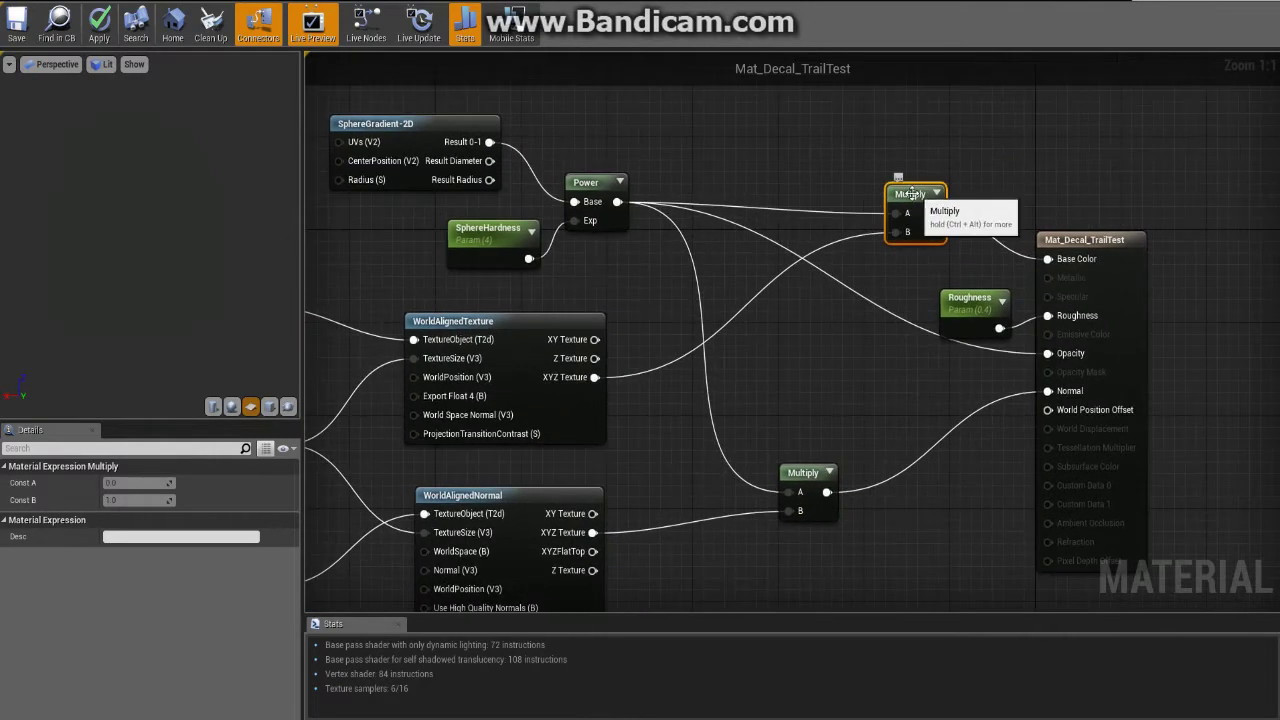
drag(447, 102, 707, 260)
click(935, 194)
click(847, 202)
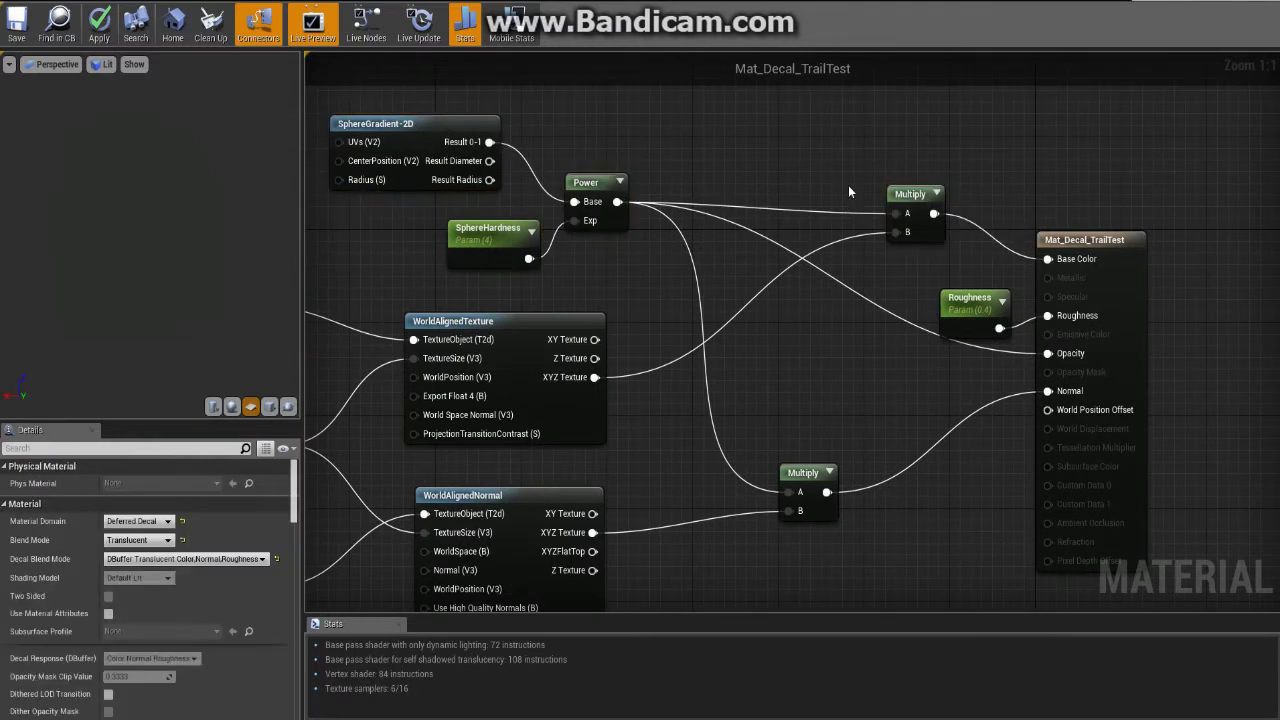
drag(664, 265, 438, 121)
click(438, 121)
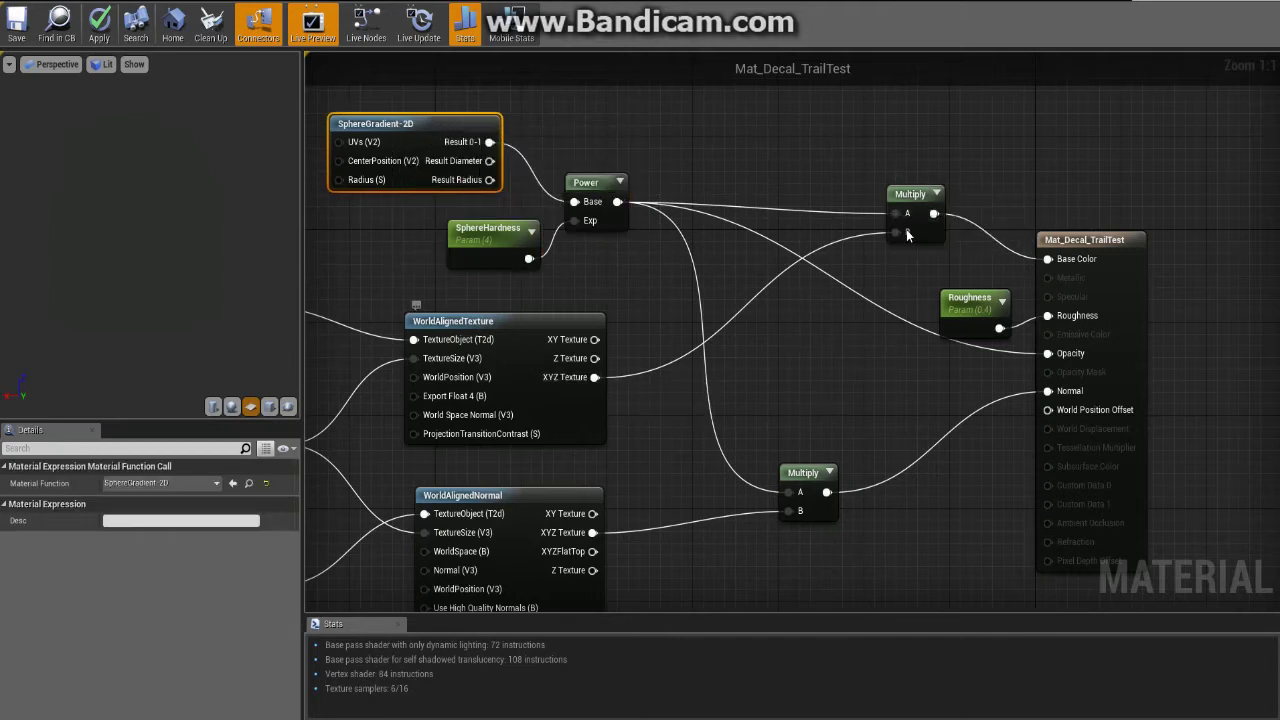
right_drag(938, 217, 904, 172)
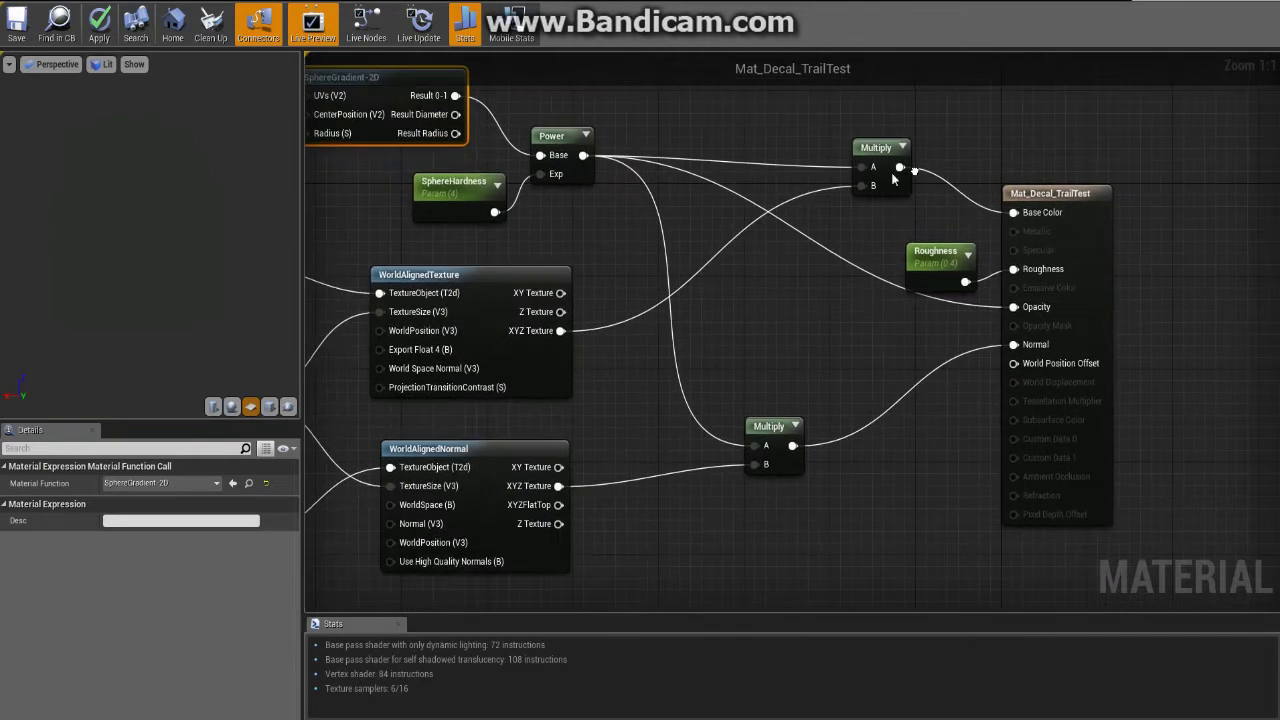
Align the Base Color Multiply node above the Normal Multiply node and inspect the Roughness parameter.
drag(896, 164, 789, 164)
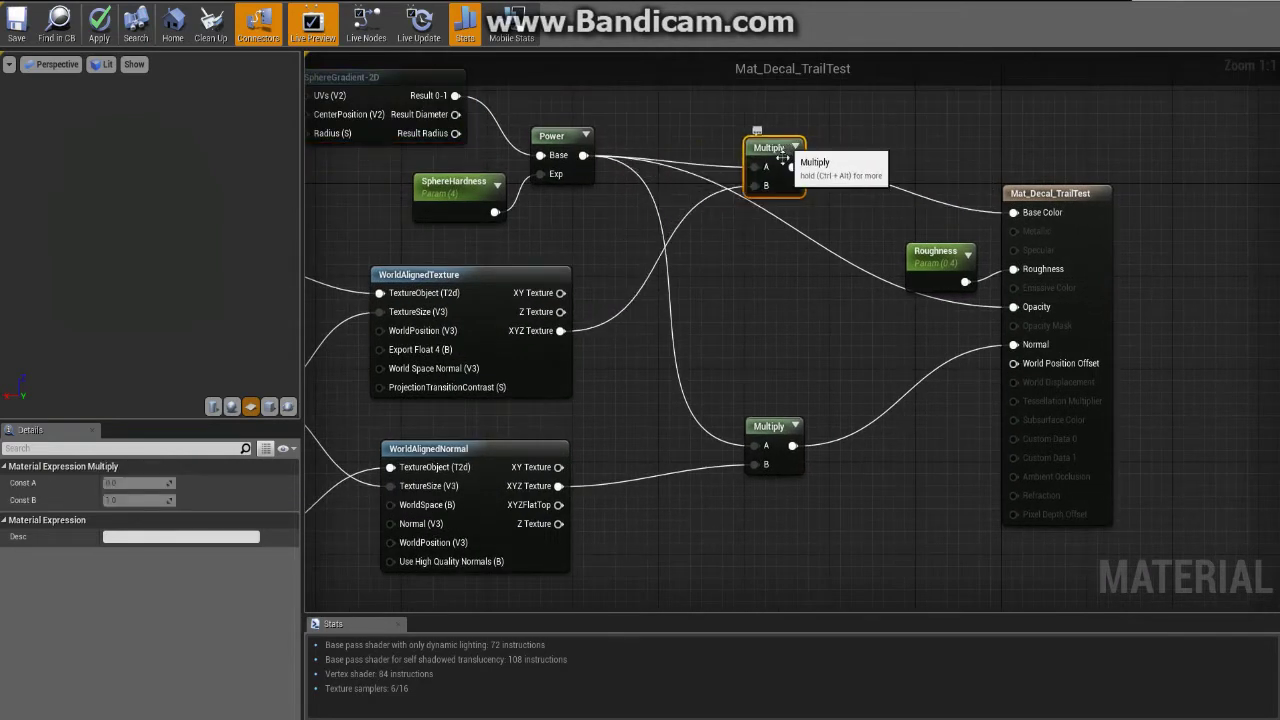
click(910, 220)
click(935, 256)
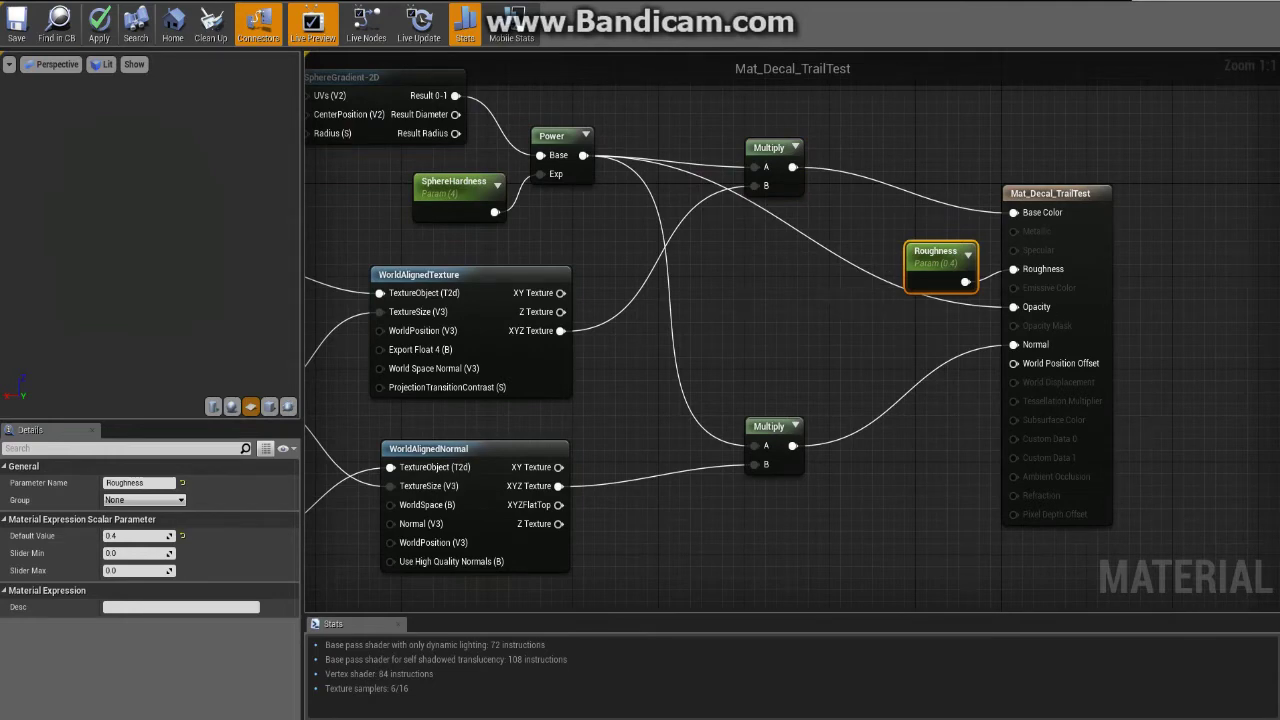
scroll(855, 321, down, 1)
click(855, 322)
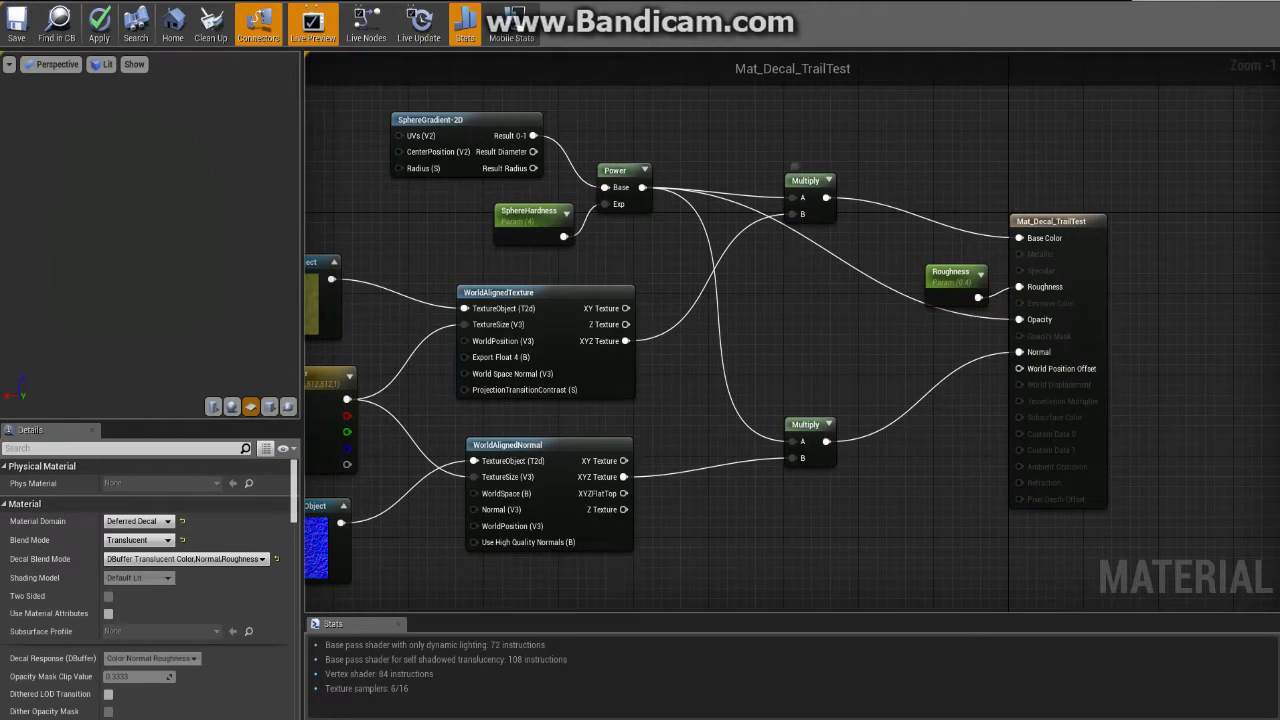
Select the Mat_Decal_TrailTest output node and review its material domain, blend mode and decal blend mode.
scroll(1020, 368, down, 1)
drag(1053, 541, 1152, 530)
click(1104, 228)
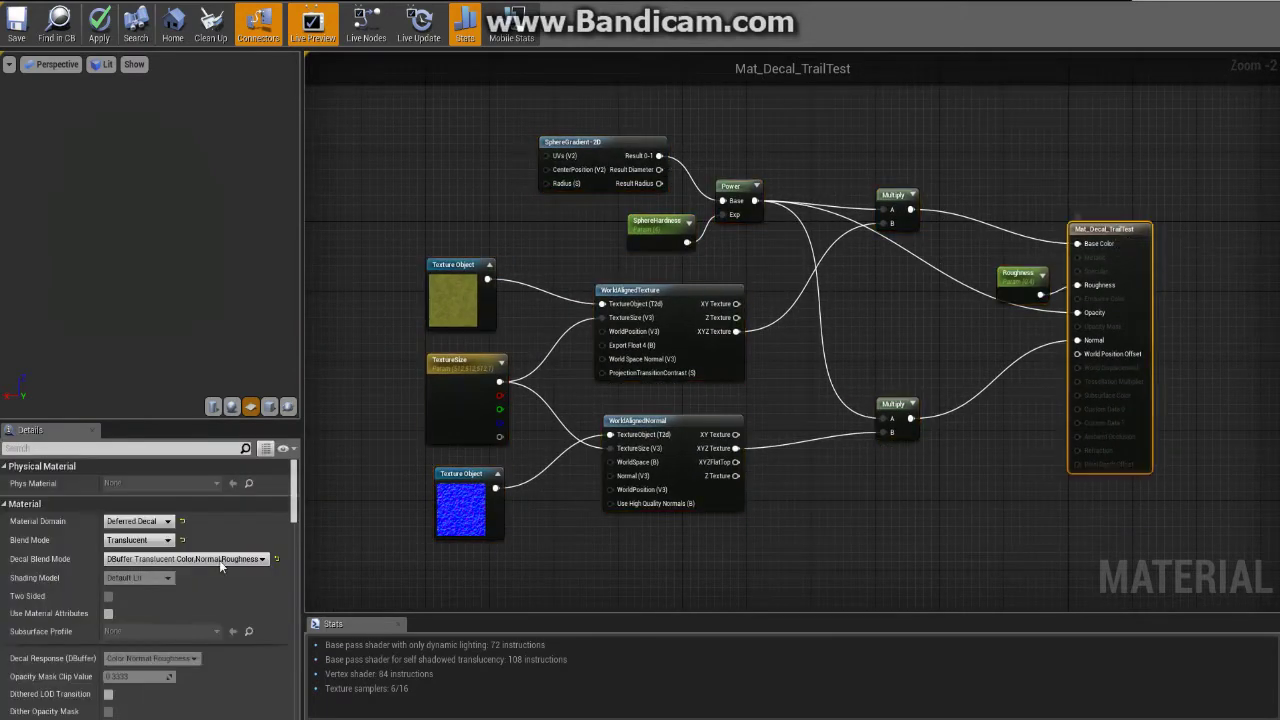
scroll(158, 565, down, 1)
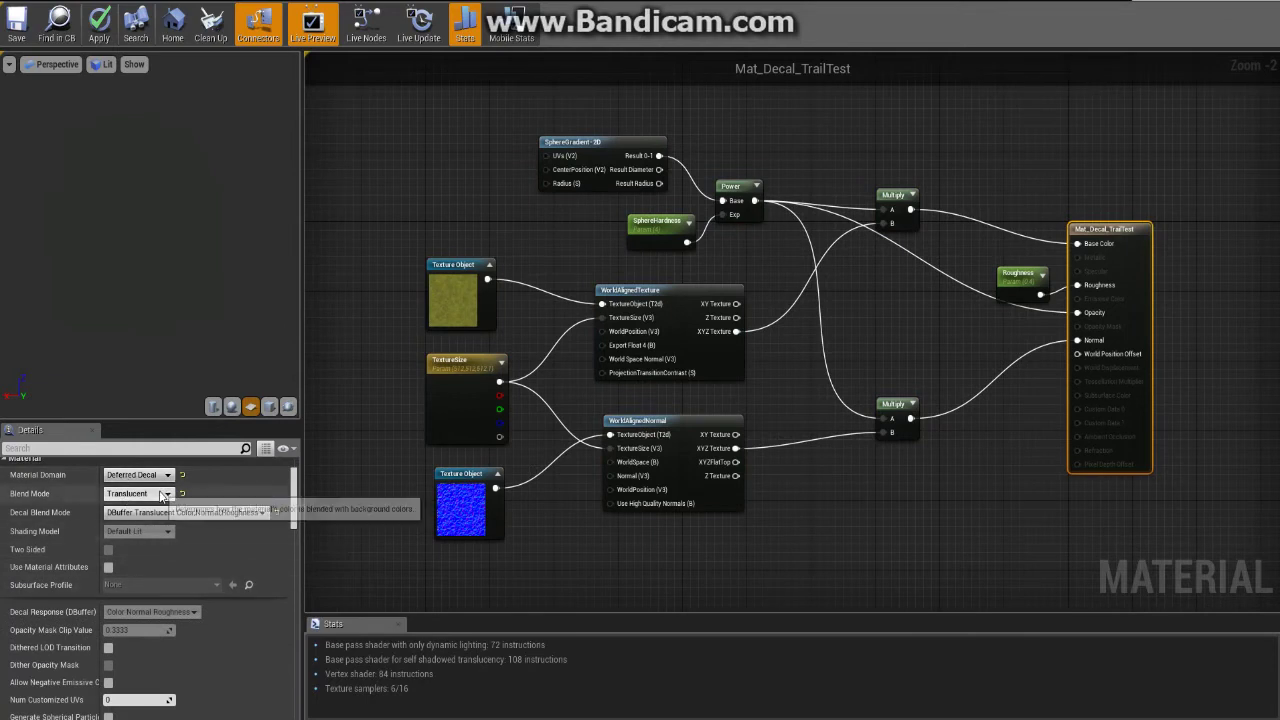
scroll(160, 560, up, 2)
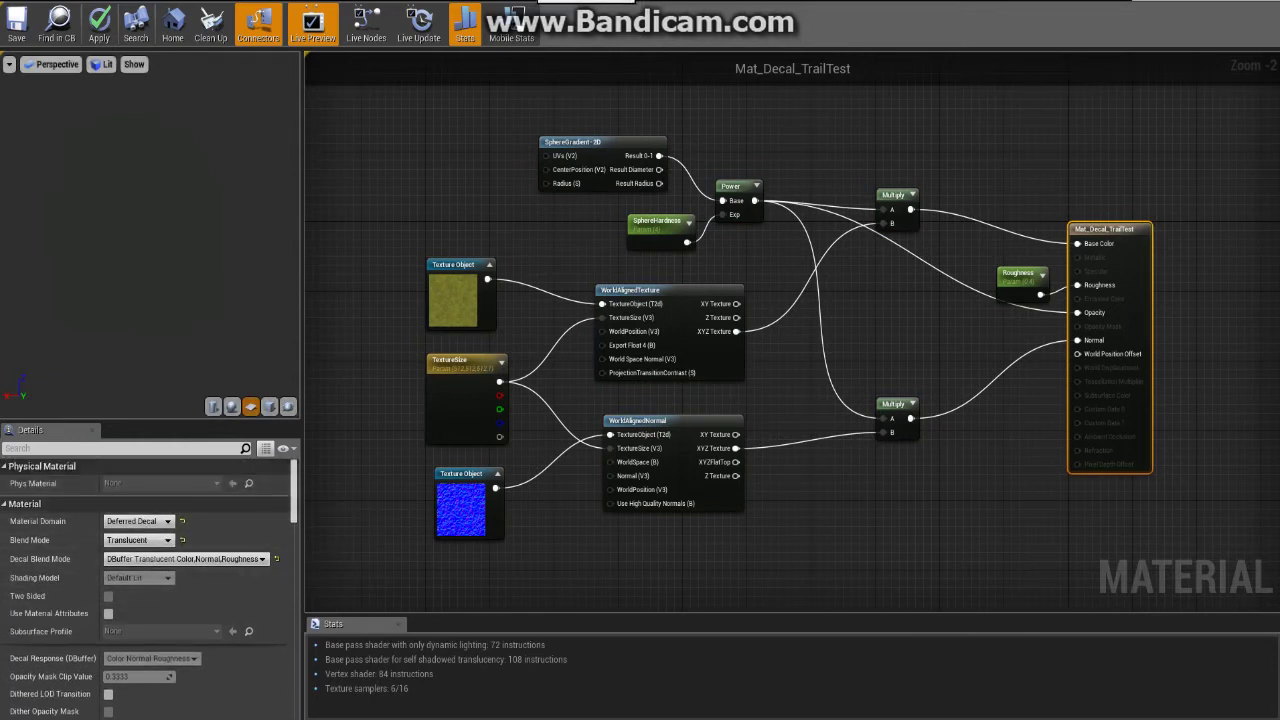
Close Mat_Decal_TrailTest with its changes applied, and close the blank material without applying changes.
click(527, 1)
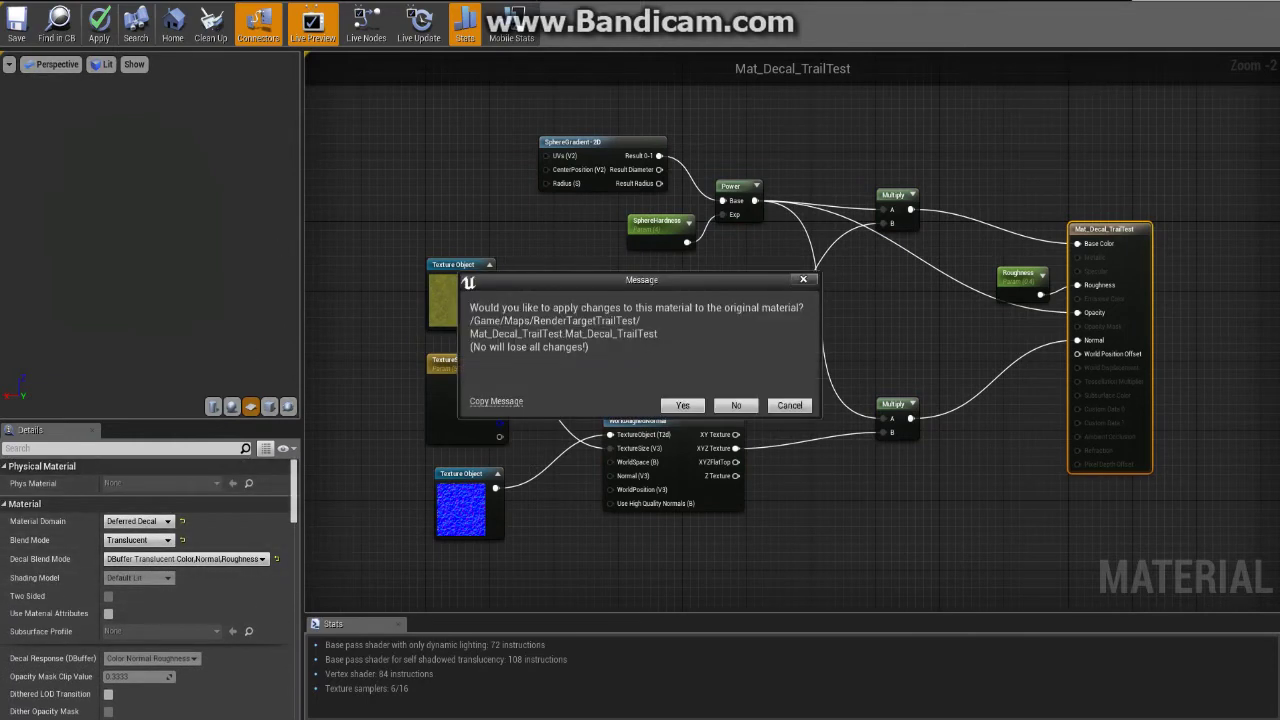
click(700, 410)
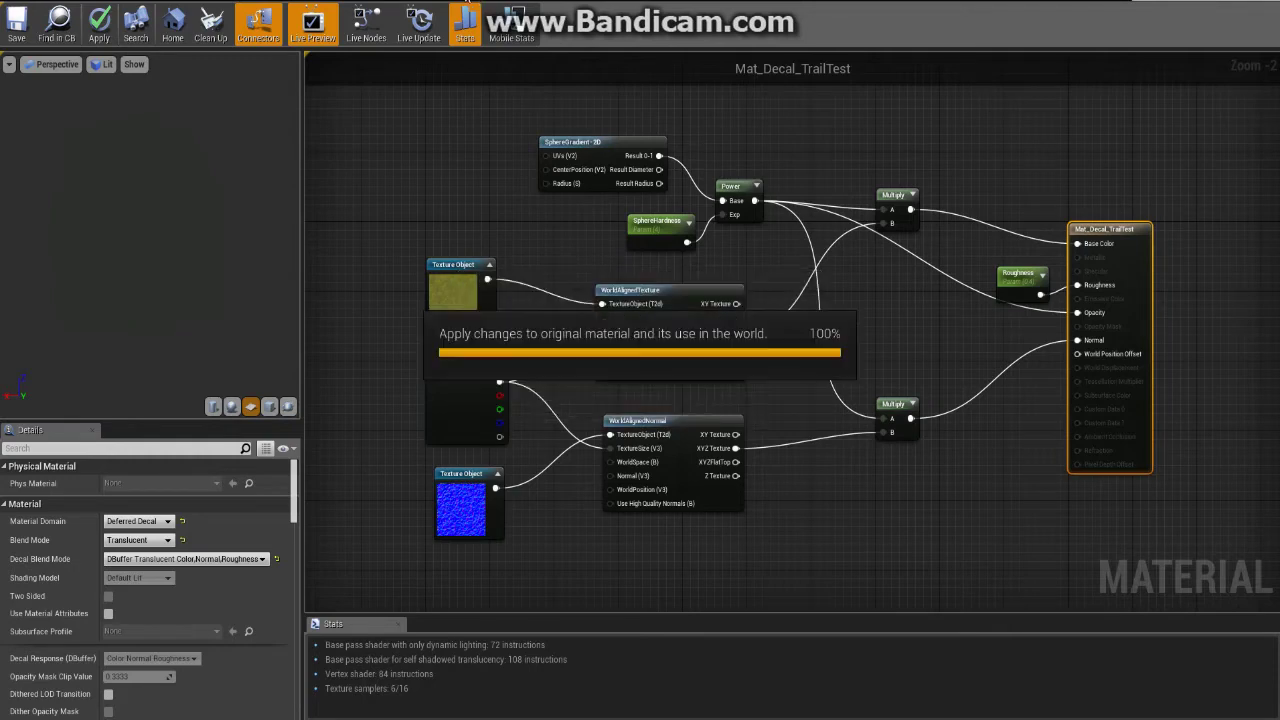
click(520, 1)
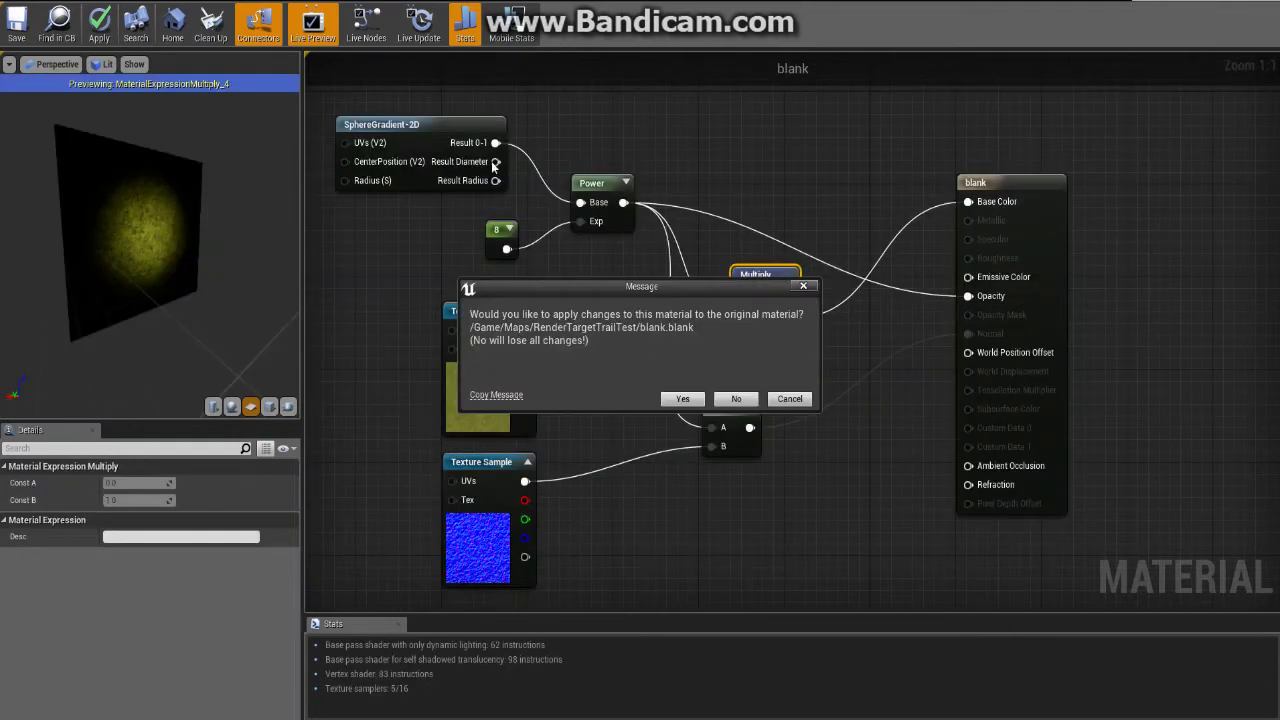
click(736, 399)
Examine the TrailTest Level Blueprint's Event Graph, following the Event BeginPlay chain to the decal-spawning nodes.
right_drag(576, 142, 690, 289)
click(687, 194)
scroll(688, 195, down, 1)
scroll(537, 126, down, 1)
scroll(763, 320, up, 3)
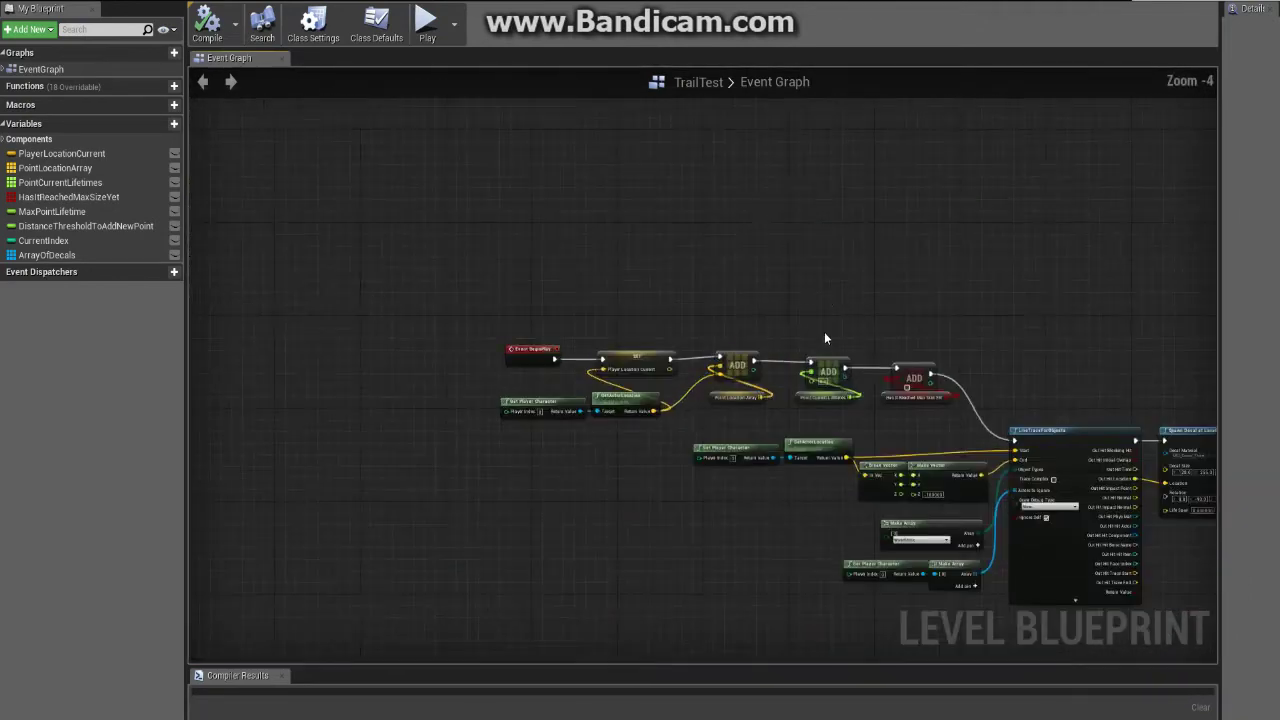
right_drag(777, 337, 583, 197)
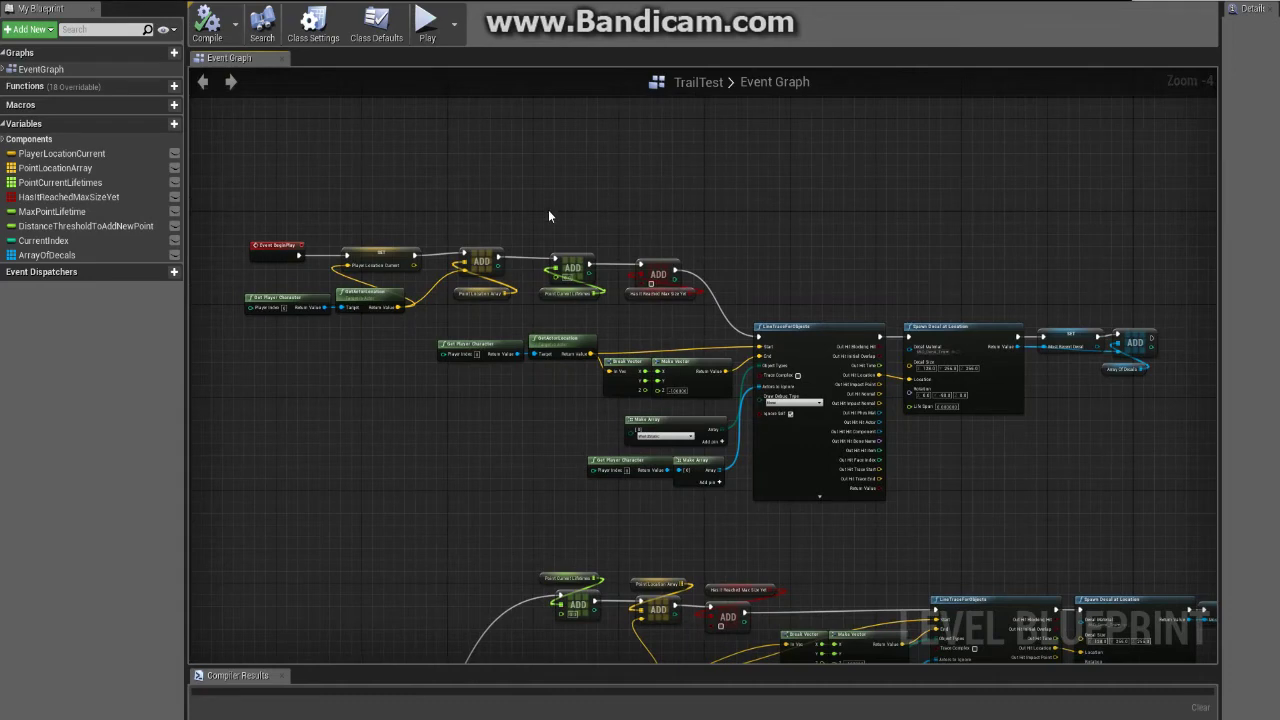
right_drag(679, 253, 662, 228)
scroll(672, 212, down, 1)
drag(573, 310, 1055, 416)
scroll(485, 263, up, 1)
scroll(485, 263, up, 3)
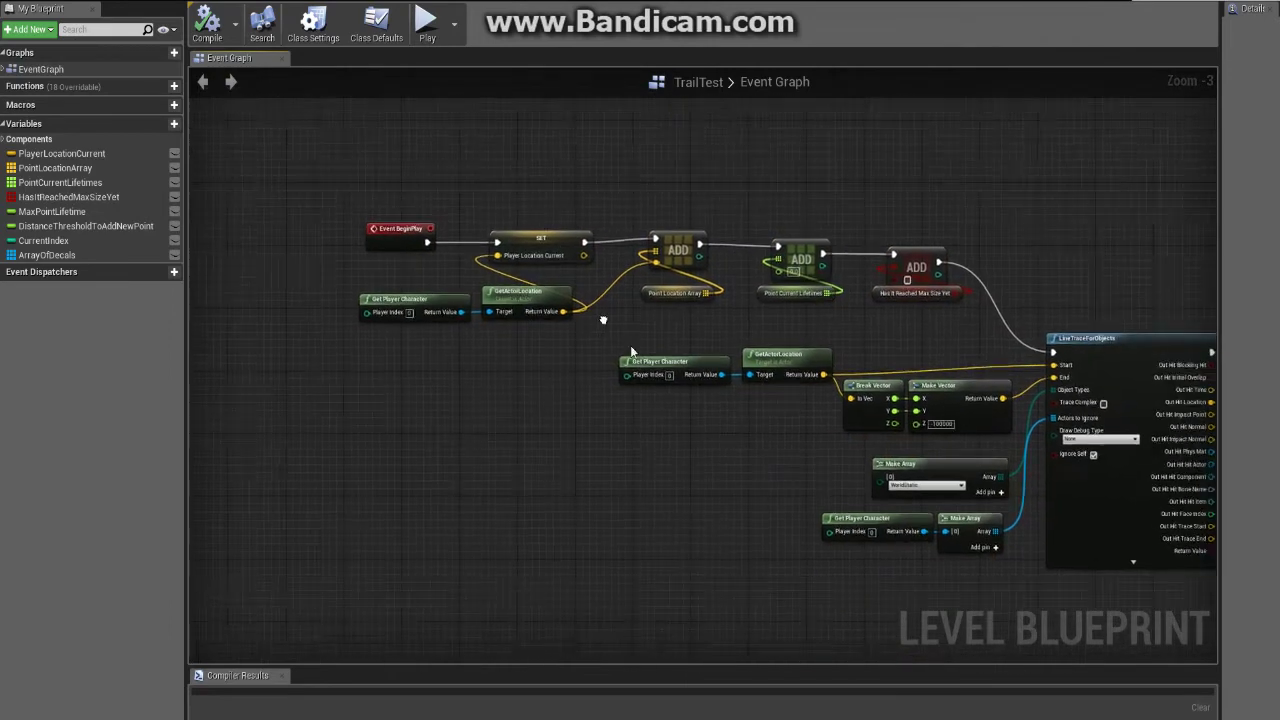
drag(477, 248, 1113, 403)
click(475, 232)
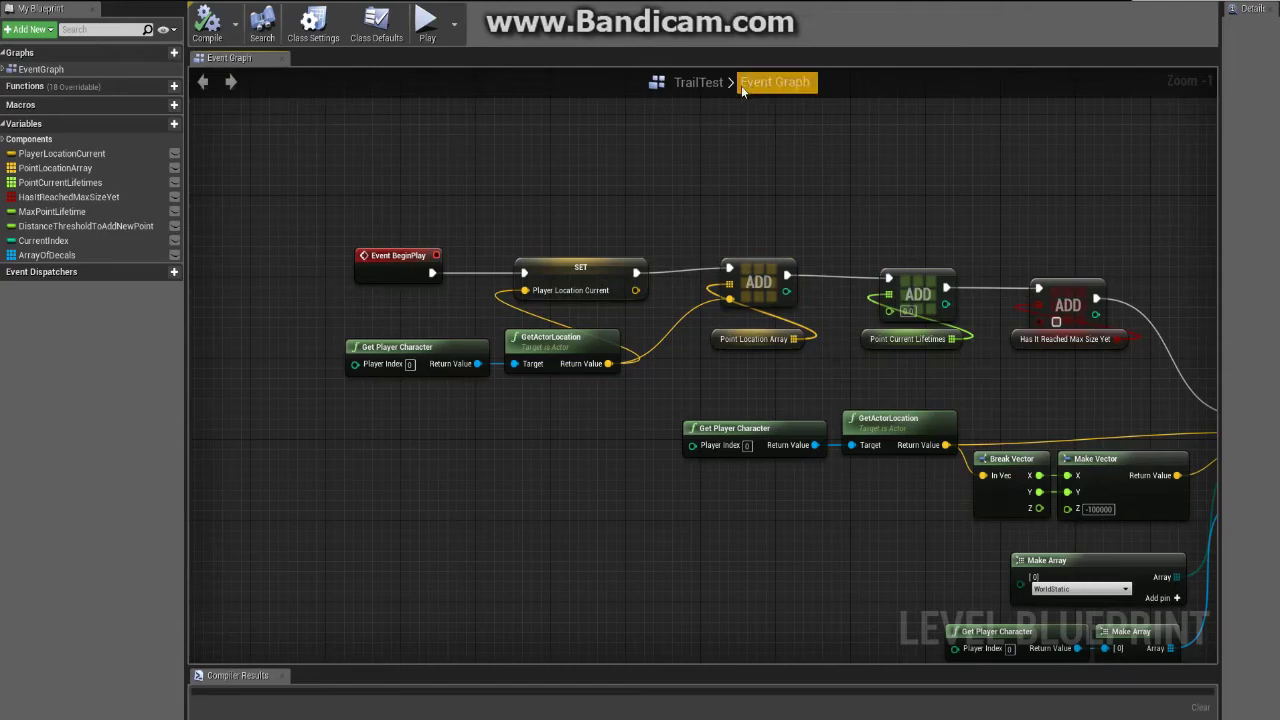
Switch to the level editor and open the persistent level's blueprint from the Levels list.
click(1232, 1)
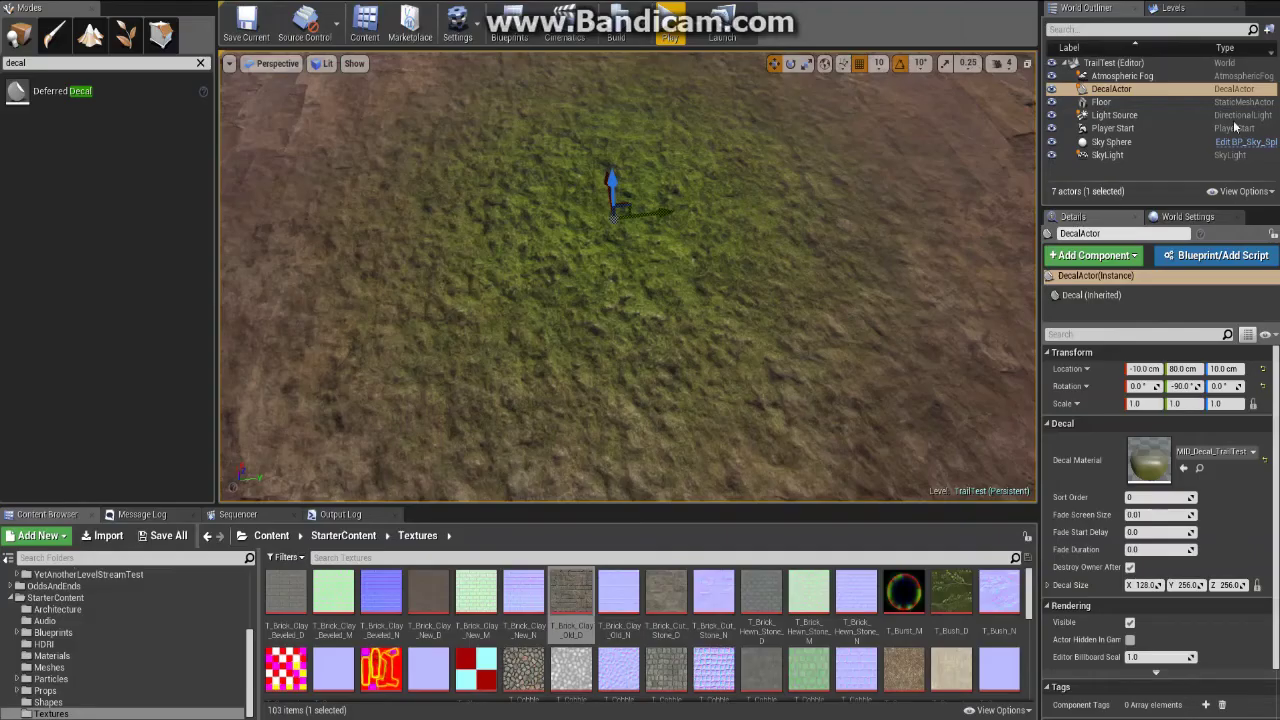
click(1174, 8)
click(1225, 66)
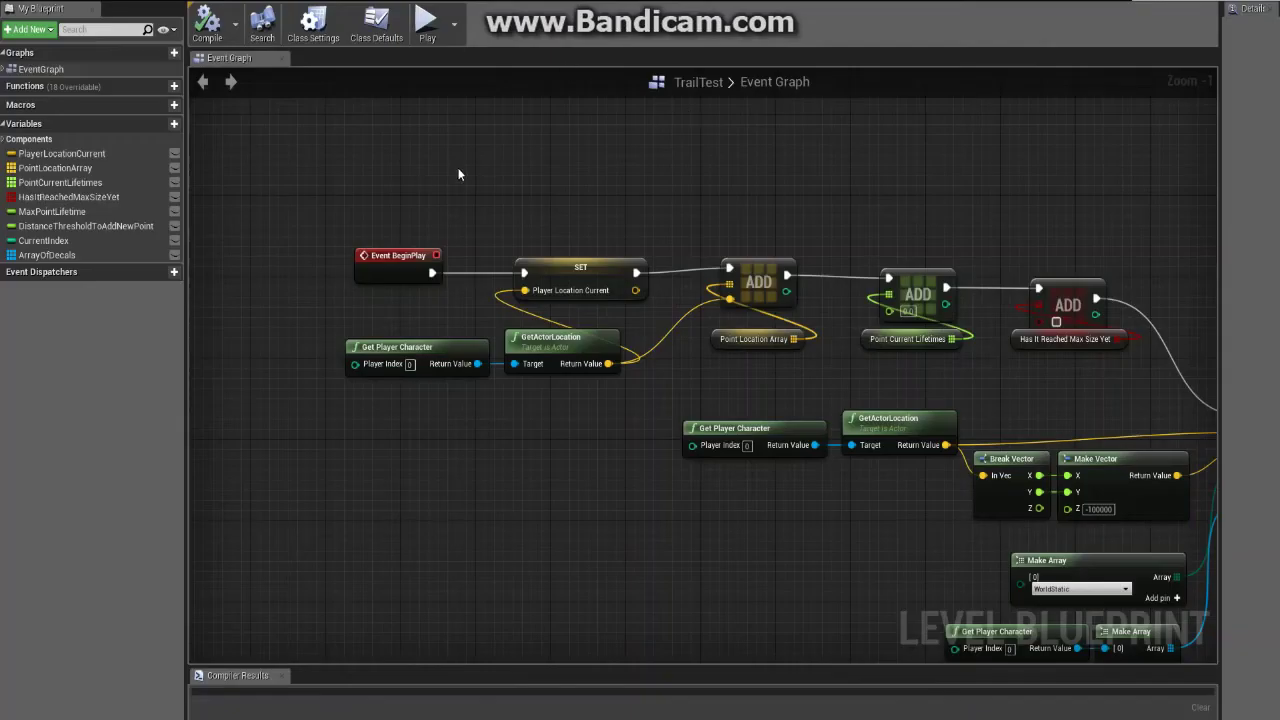
Highlight and examine the BeginPlay nodes that set Player Location Current and add the first entries to the location, lifetime and max-size arrays.
drag(462, 180, 1133, 405)
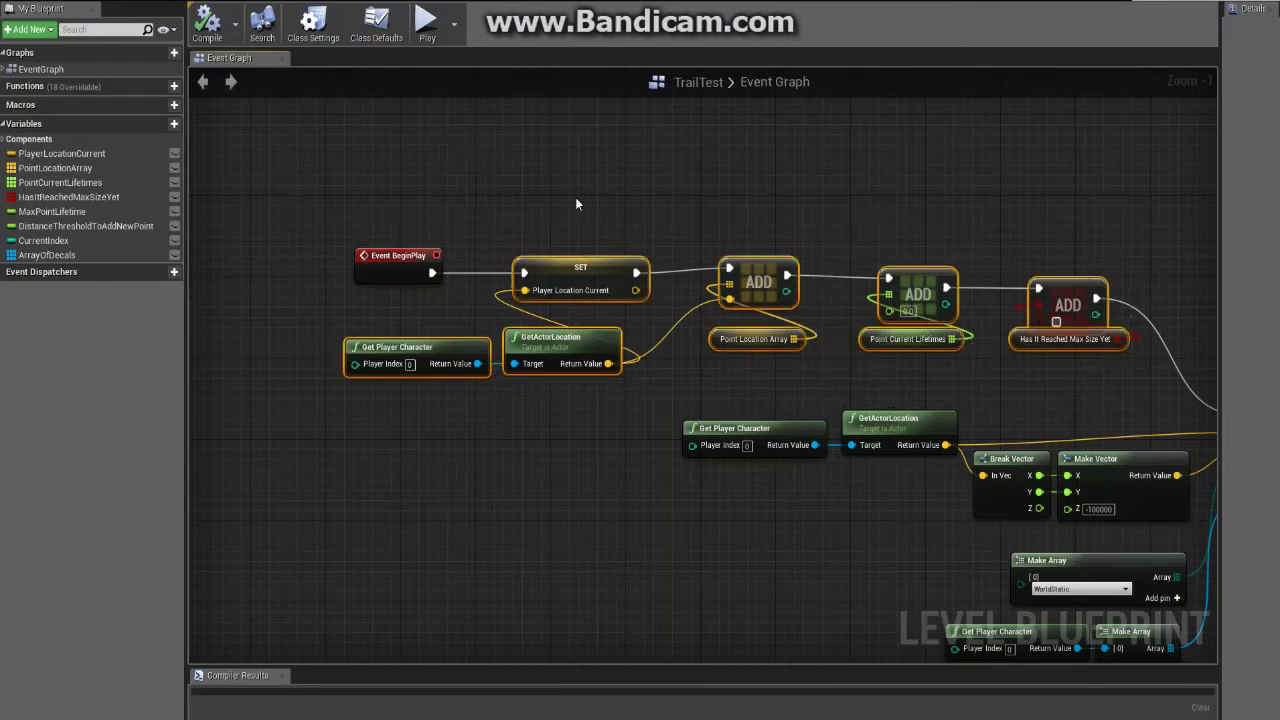
click(358, 194)
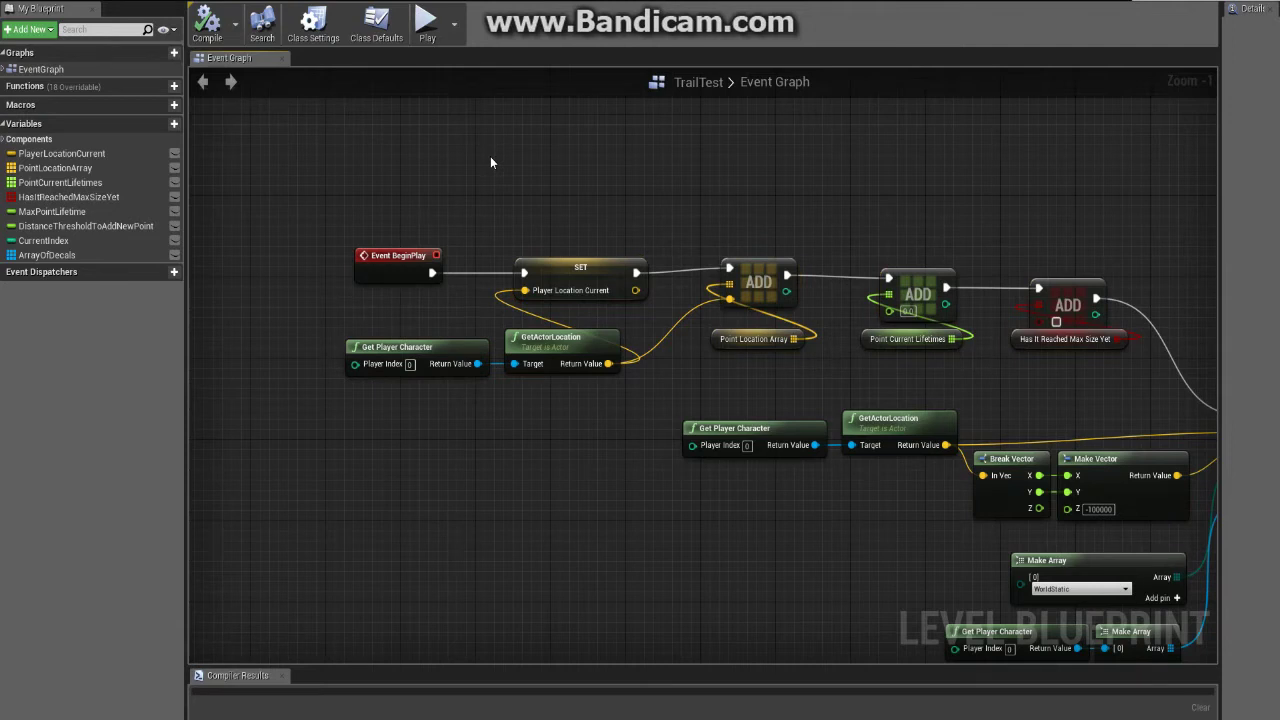
drag(688, 330, 1125, 397)
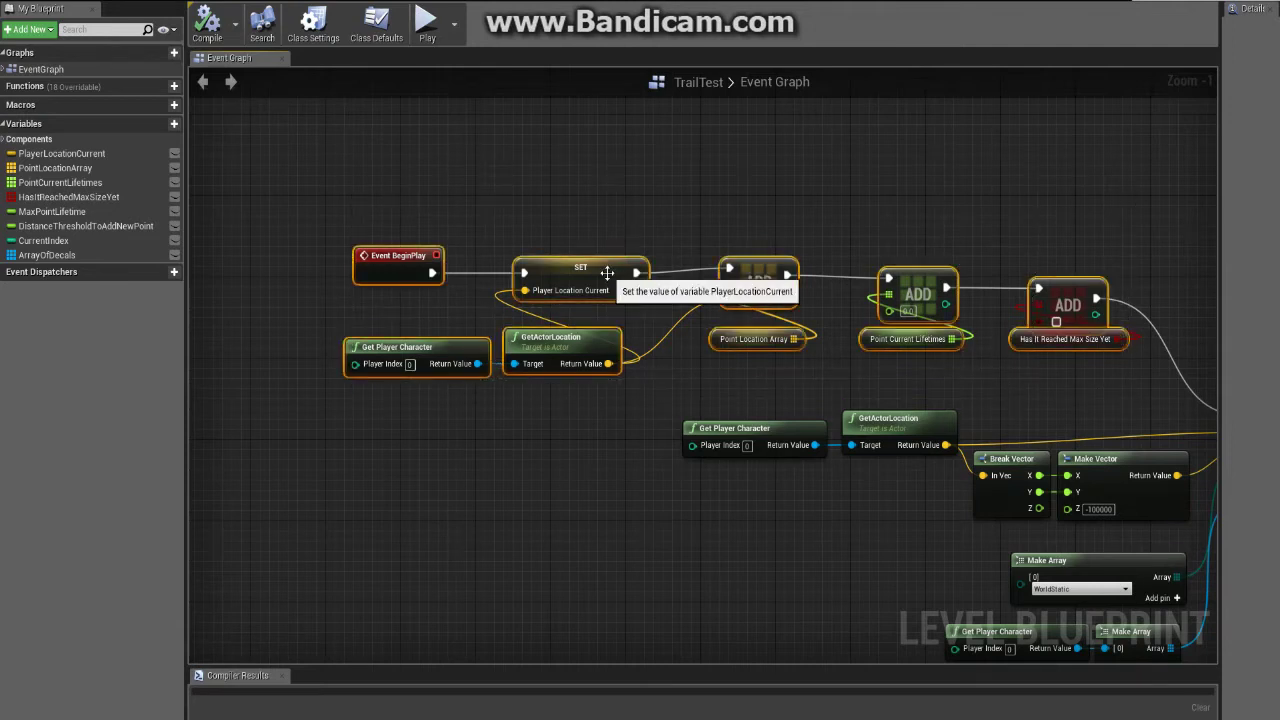
right_drag(758, 264, 623, 216)
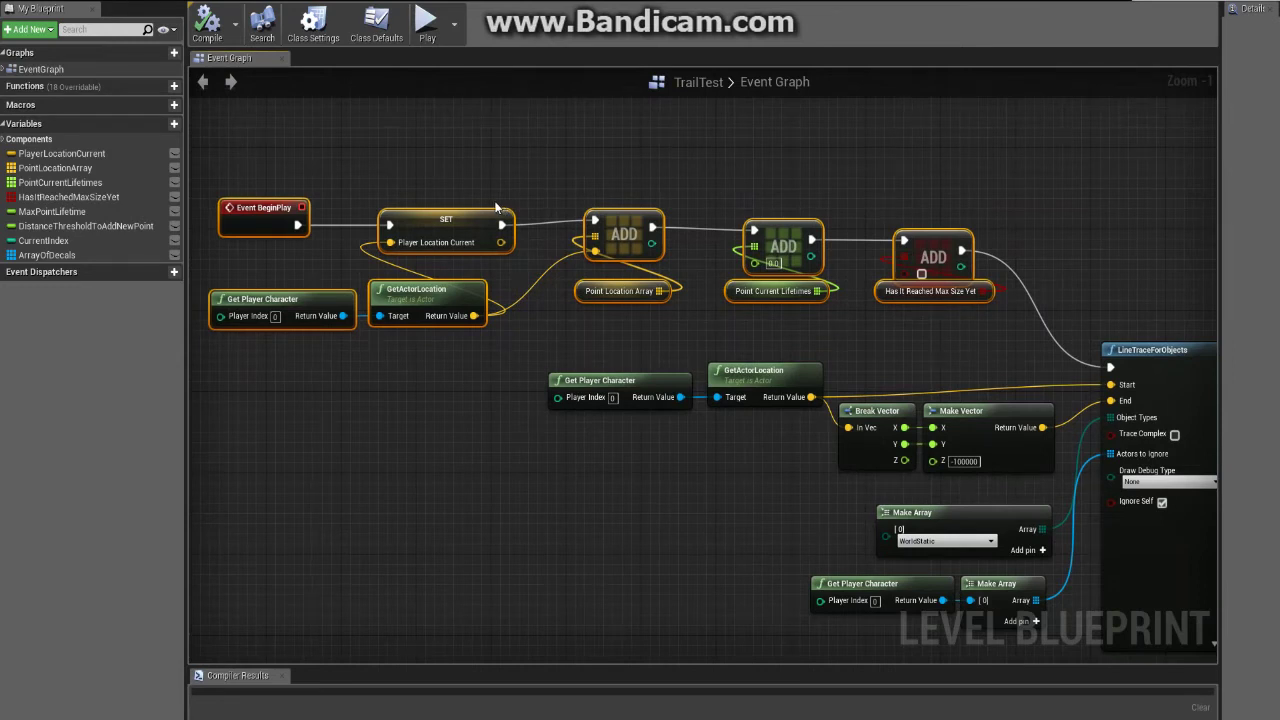
click(426, 175)
right_drag(452, 157, 516, 157)
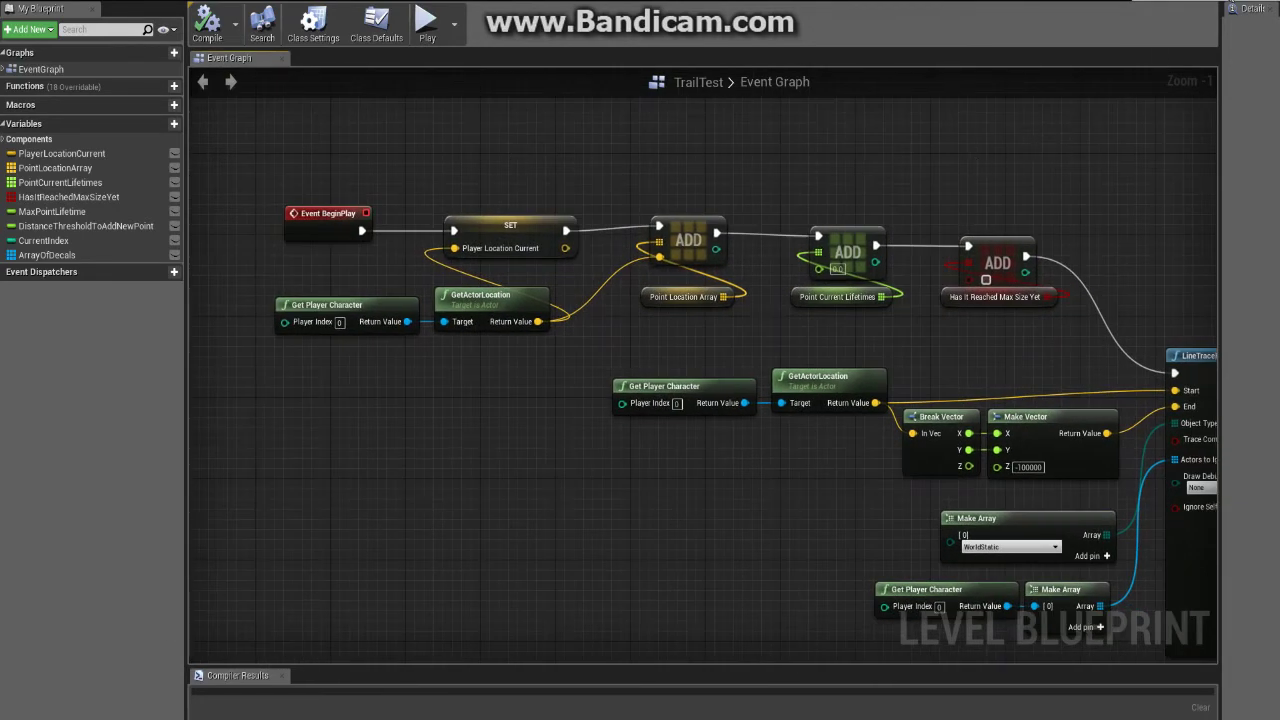
Select the LineTraceForObjects node together with the player location, vector and Make Array nodes feeding it.
scroll(642, 167, down, 4)
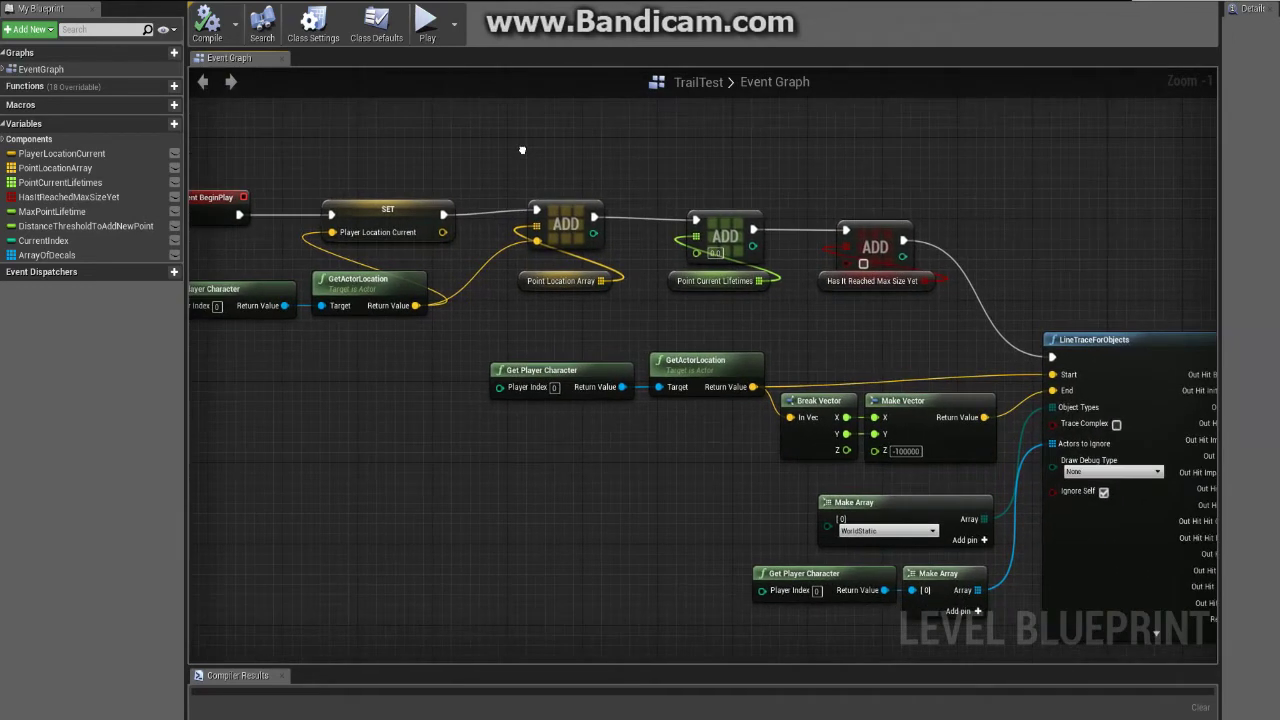
drag(252, 156, 1006, 391)
scroll(571, 250, up, 3)
right_drag(734, 235, 837, 237)
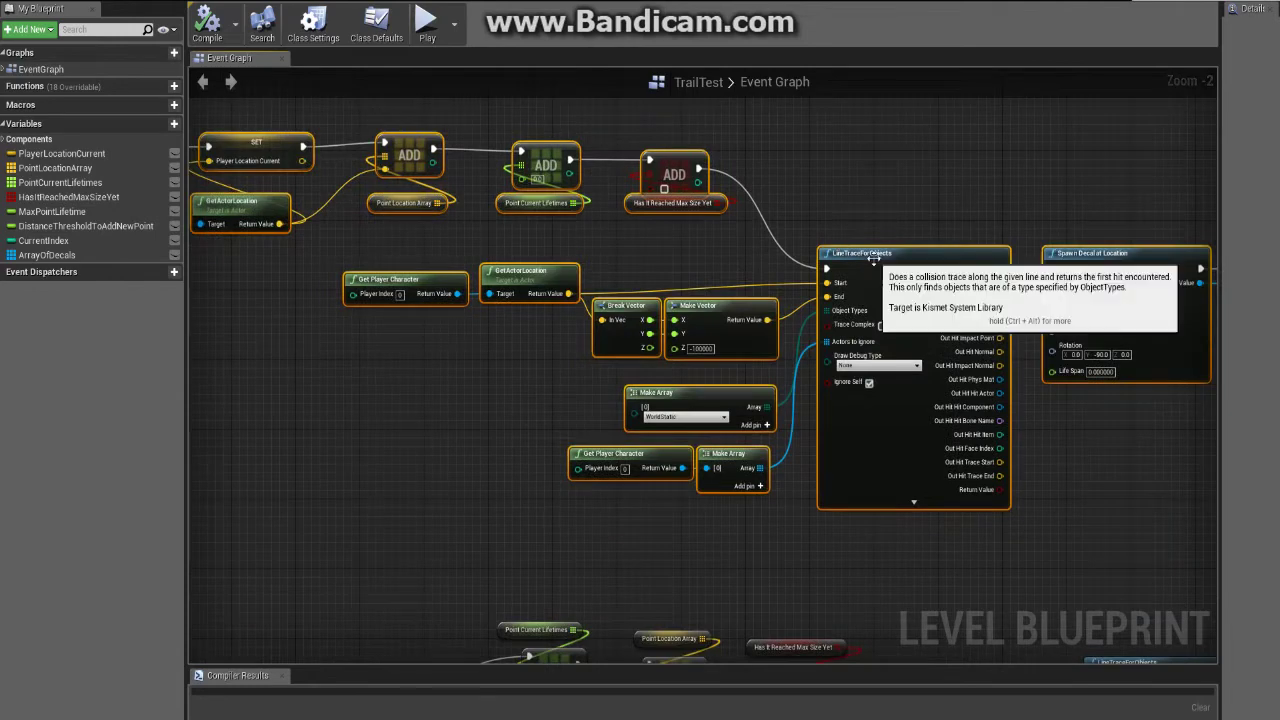
drag(393, 254, 974, 517)
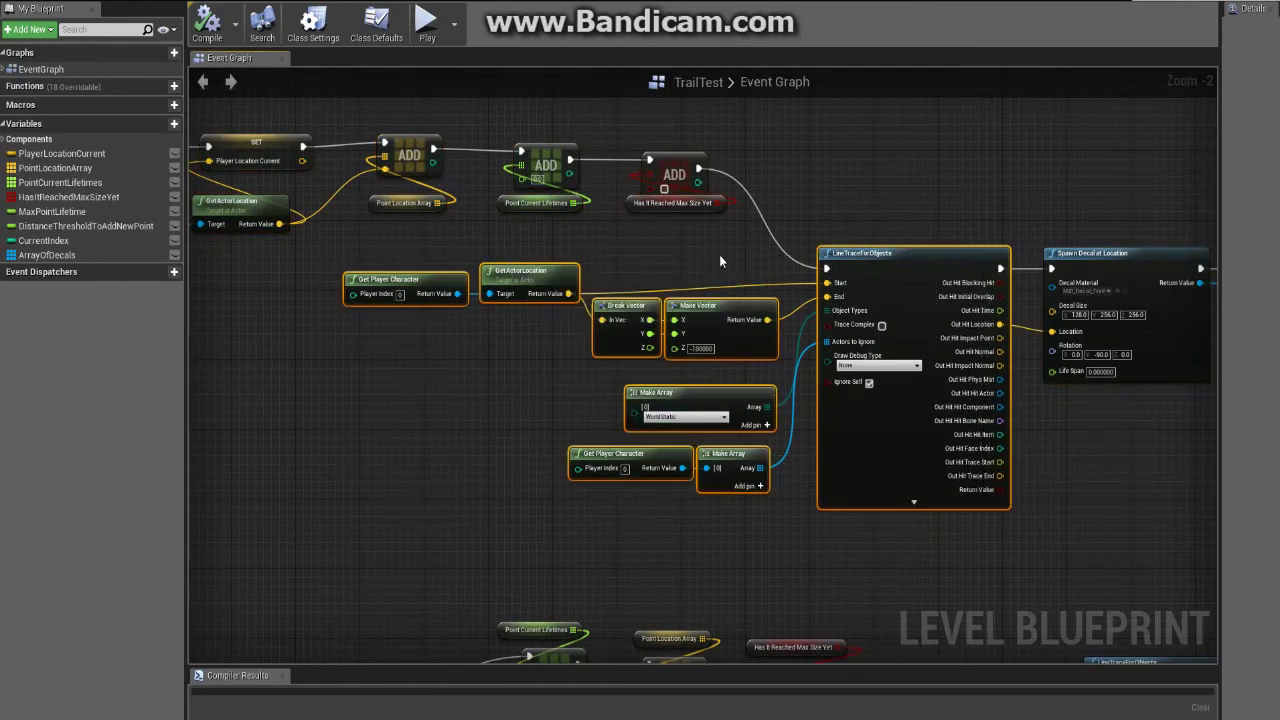
Select the Spawn Decal at Location node with the SET Most Recent Decal and Array Of Decals ADD nodes.
right_drag(636, 484, 496, 477)
right_drag(572, 386, 260, 434)
drag(612, 206, 1014, 443)
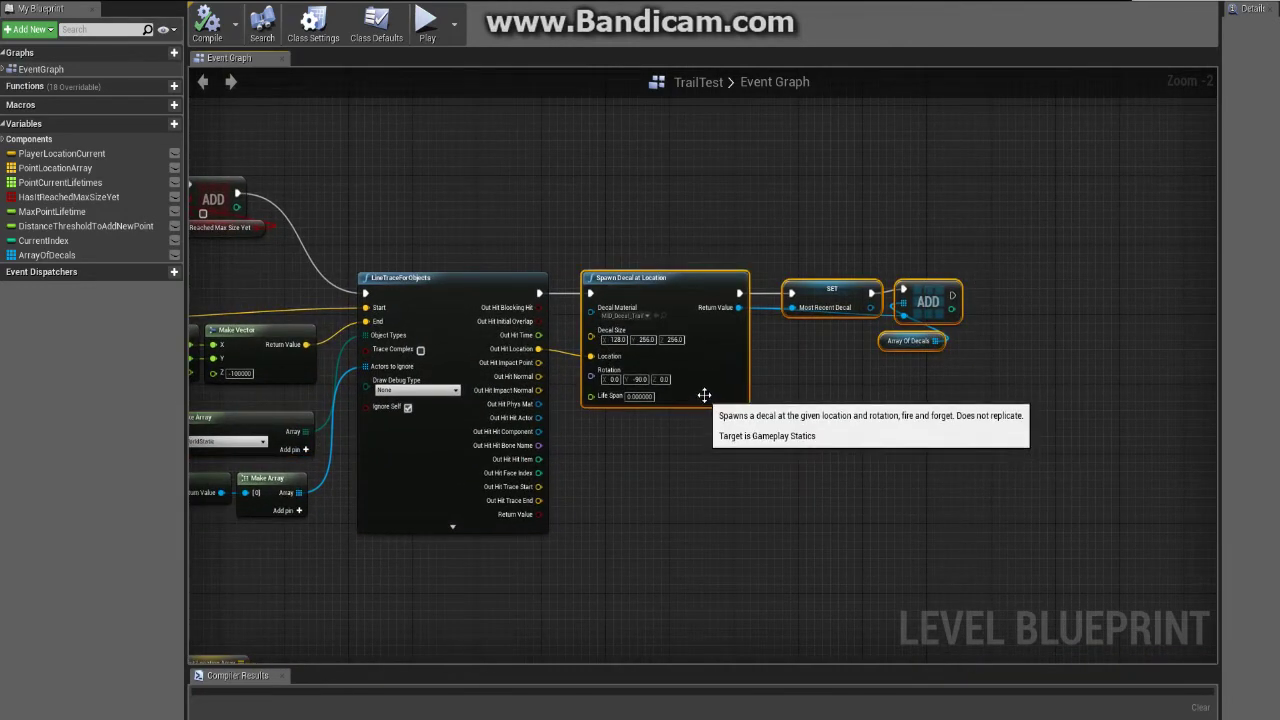
Examine the Decal Size values of the Spawn Decal at Location node and highlight the nodes that store the spawned decal.
scroll(688, 286, up, 2)
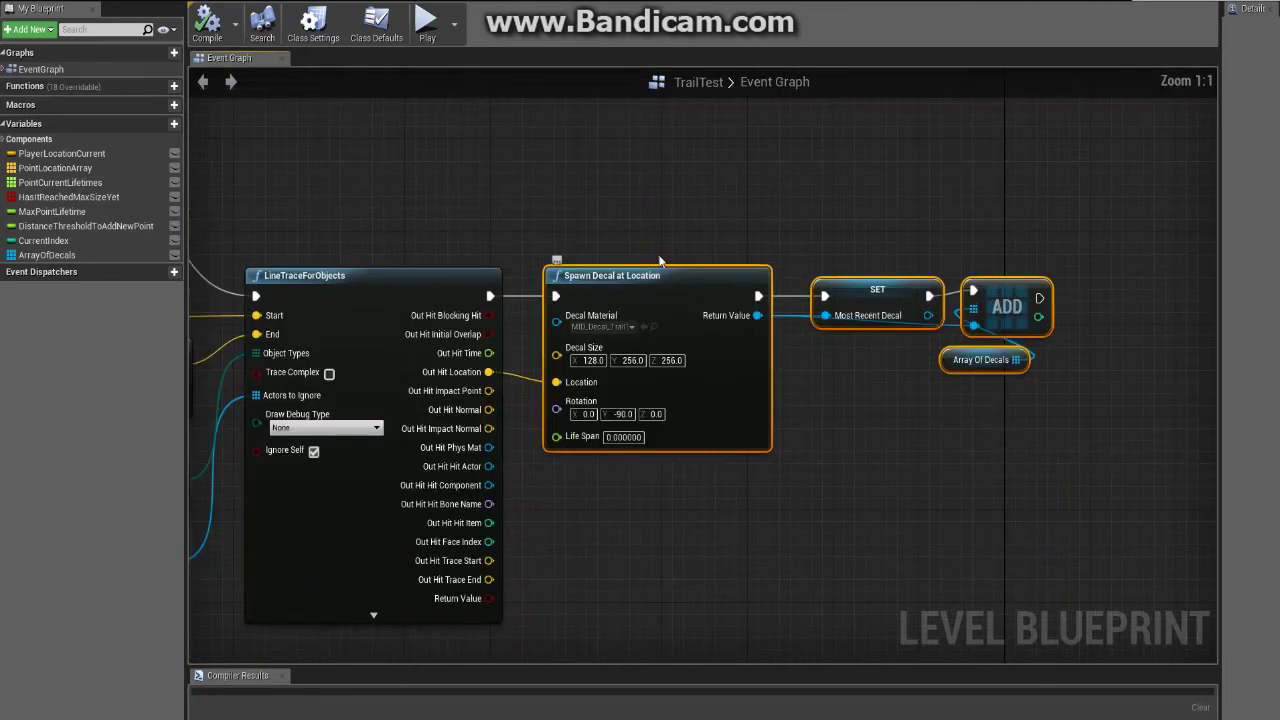
click(582, 360)
key(Tab)
key(Tab)
click(873, 364)
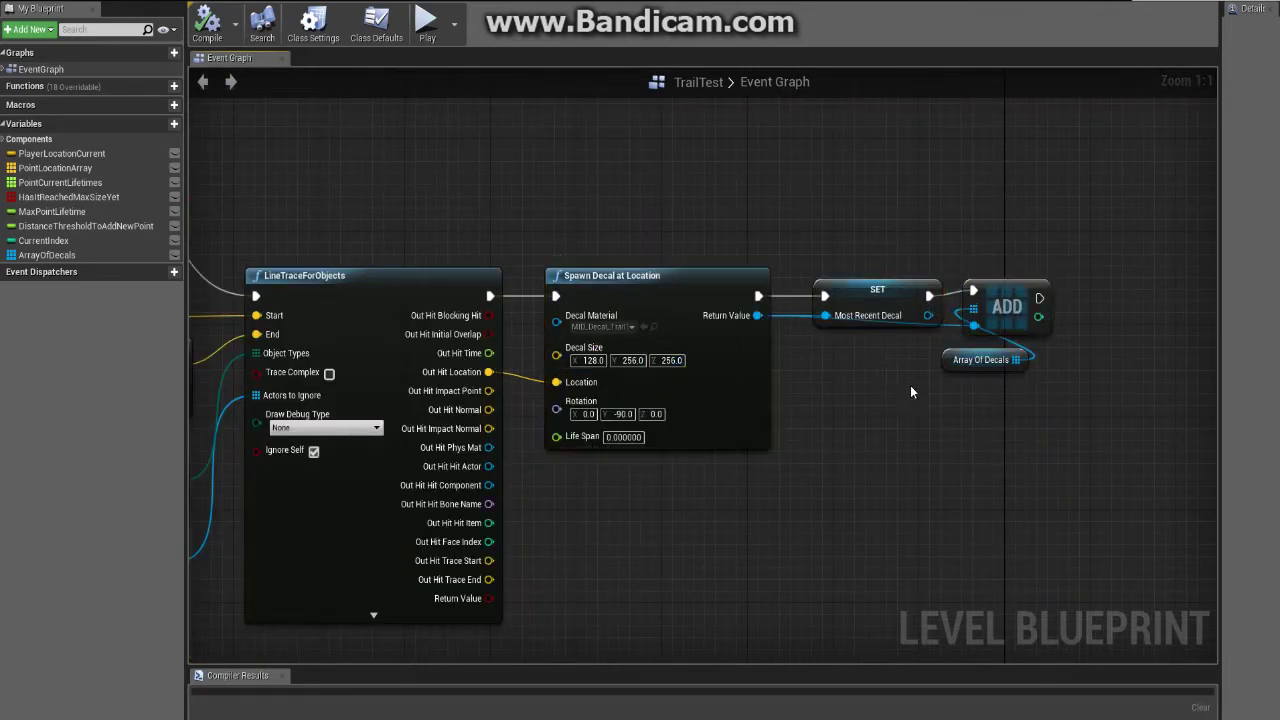
drag(1039, 420, 845, 333)
Highlight the Event Tick nodes that set Player Location Current and compare its distance from the last point with the threshold.
scroll(760, 400, down, 3)
scroll(702, 470, down, 2)
right_drag(702, 470, 823, 217)
scroll(837, 265, down, 1)
scroll(442, 349, up, 3)
right_drag(535, 340, 485, 285)
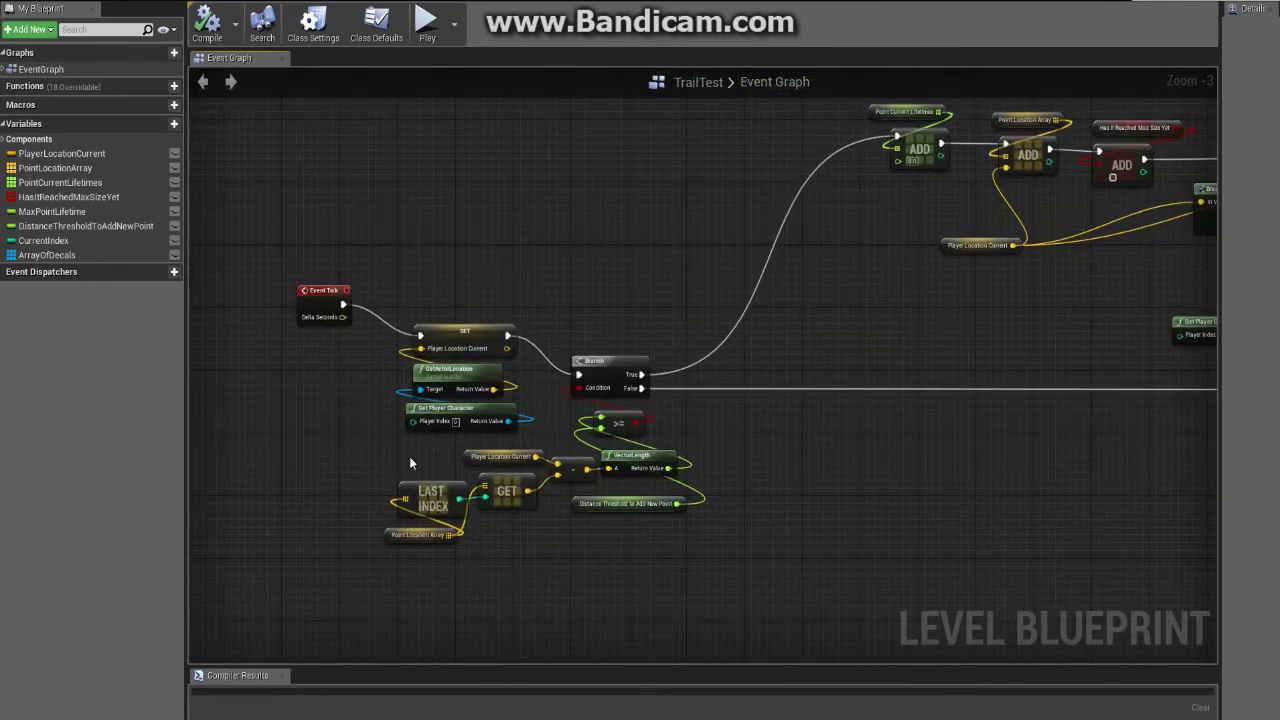
drag(772, 568, 419, 284)
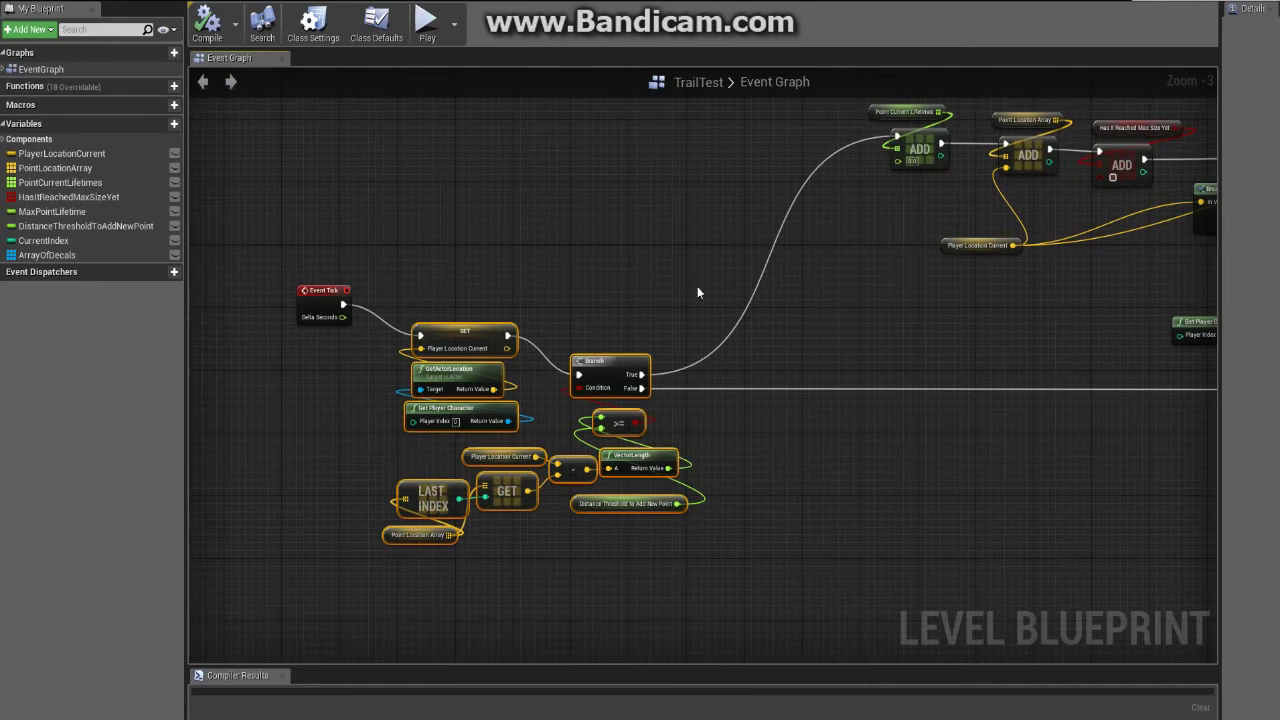
scroll(594, 252, down, 1)
right_drag(592, 259, 591, 254)
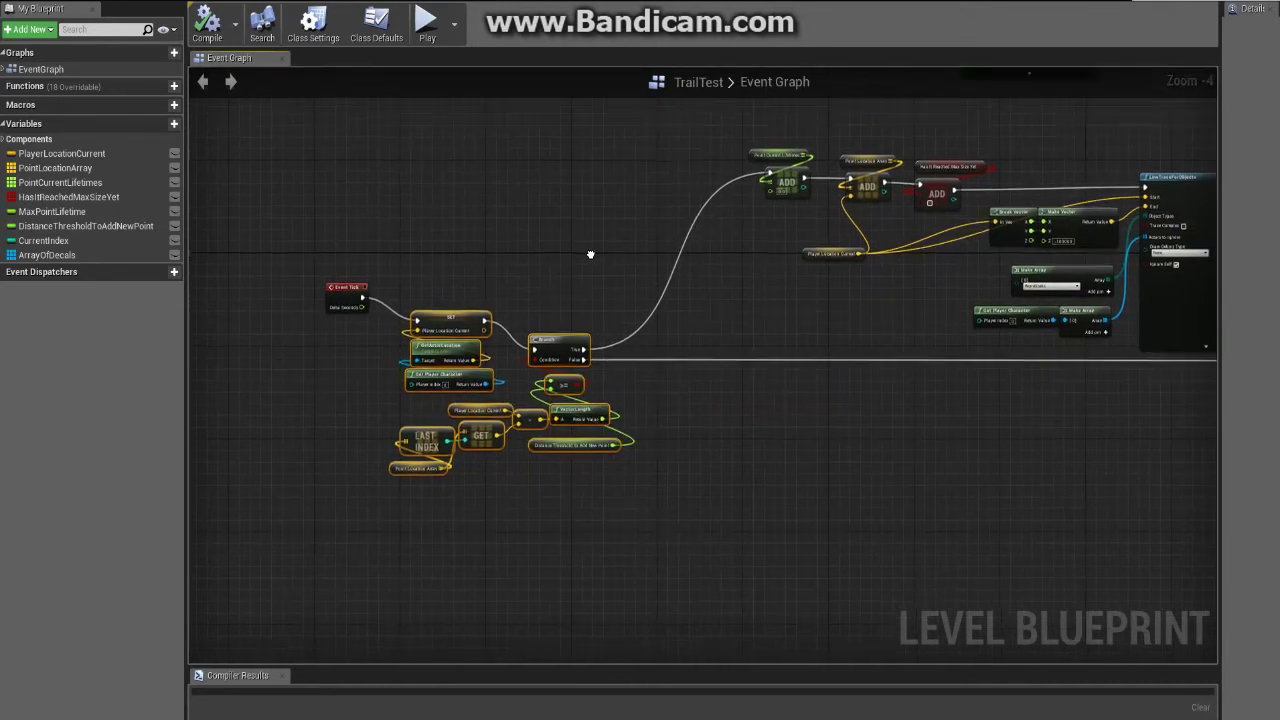
click(653, 519)
right_drag(653, 519, 575, 517)
drag(583, 488, 389, 274)
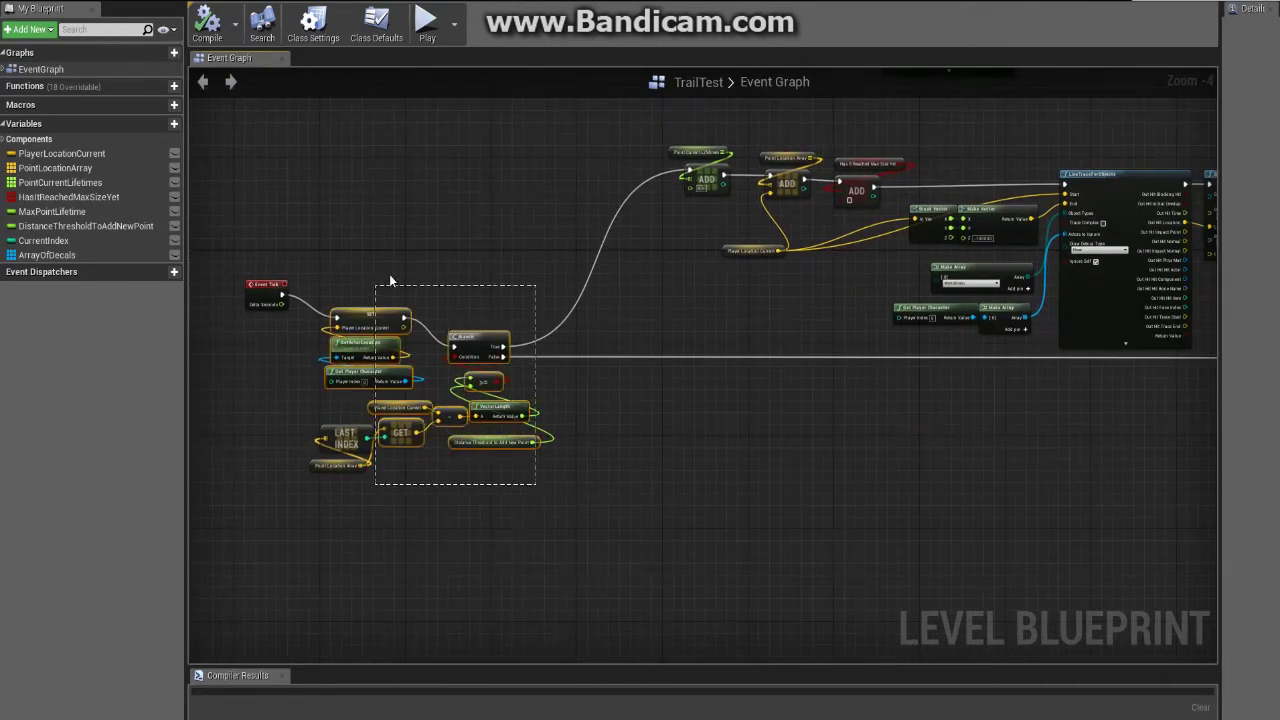
drag(580, 493, 344, 257)
Highlight the Event Tick branch's True path, which adds a new point and spawns its decal.
right_drag(593, 332, 371, 354)
scroll(330, 260, down, 1)
mouse_move(295, 236)
mouse_down()
mouse_move(1006, 443)
mouse_move(993, 449)
mouse_up()
Highlight the loop nodes that update point lifetimes and remove expired points, and clear the selection.
right_drag(993, 443, 298, 284)
scroll(340, 318, down, 1)
scroll(410, 330, up, 1)
drag(500, 184, 1204, 636)
click(384, 136)
Examine the start of the point lifetimes loop and select the PointLocationArray variable.
right_drag(382, 136, 560, 157)
scroll(419, 237, up, 4)
right_drag(416, 241, 471, 259)
scroll(653, 248, down, 3)
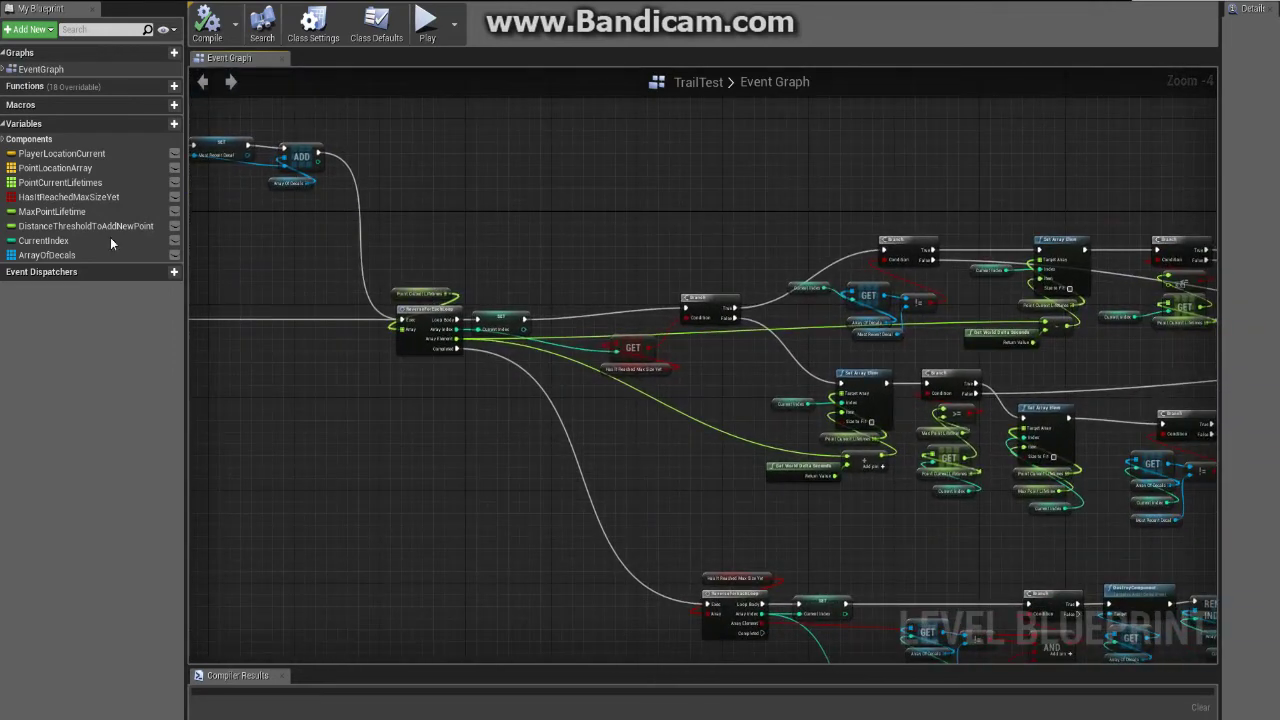
click(81, 168)
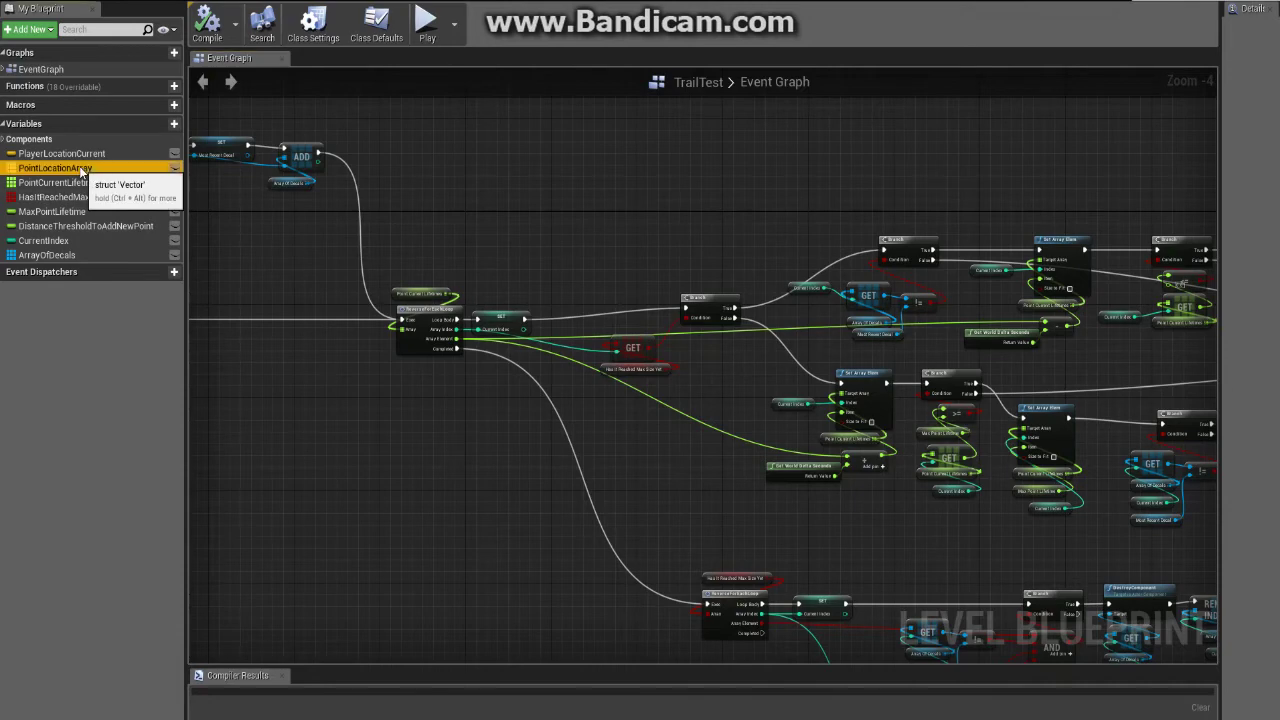
Review the BeginPlay array nodes and select the Point Location Array ADD node in the Event Tick chain.
right_drag(311, 194, 827, 331)
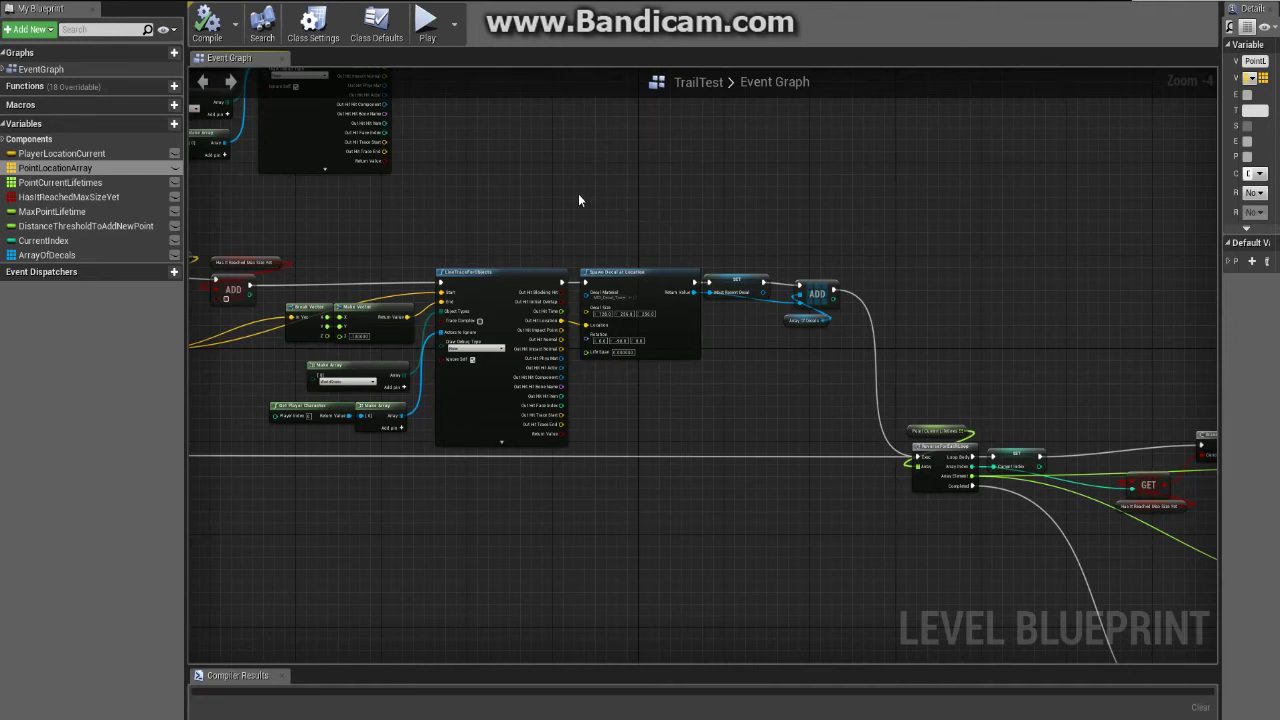
right_drag(578, 200, 759, 335)
scroll(706, 323, down, 2)
scroll(497, 215, up, 3)
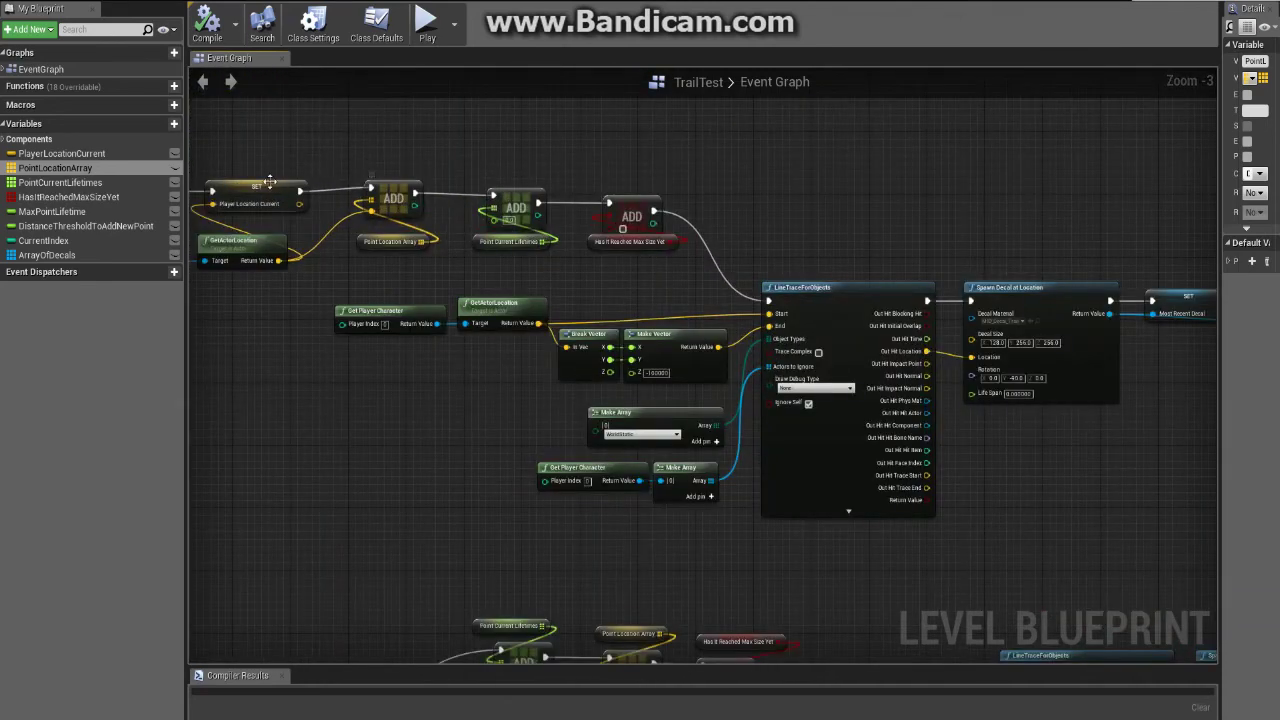
right_drag(353, 295, 327, 139)
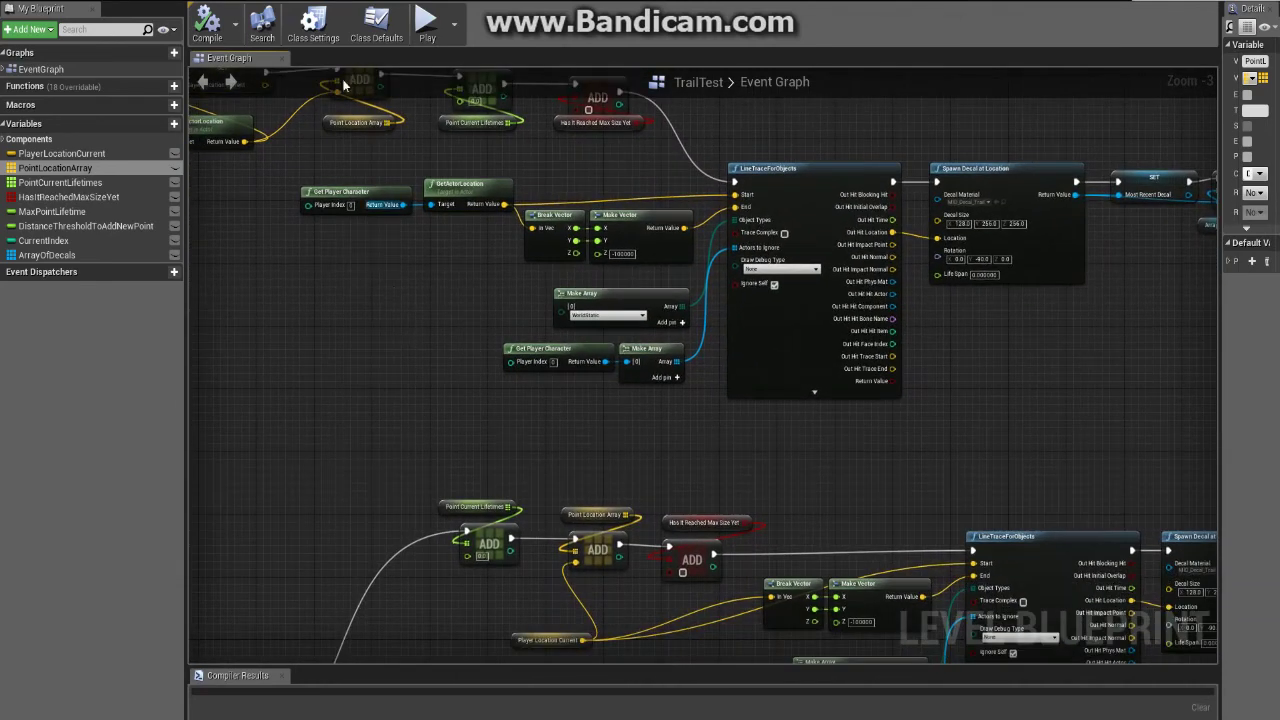
right_drag(309, 403, 388, 353)
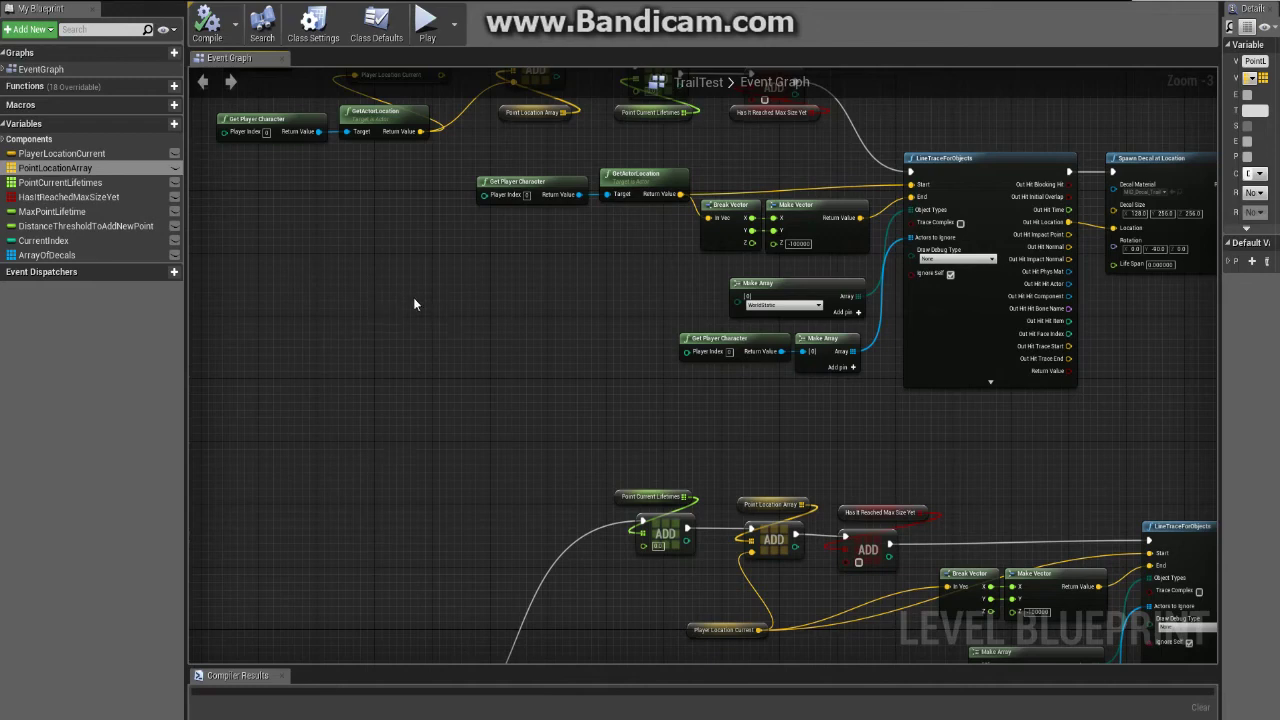
right_drag(586, 277, 534, 183)
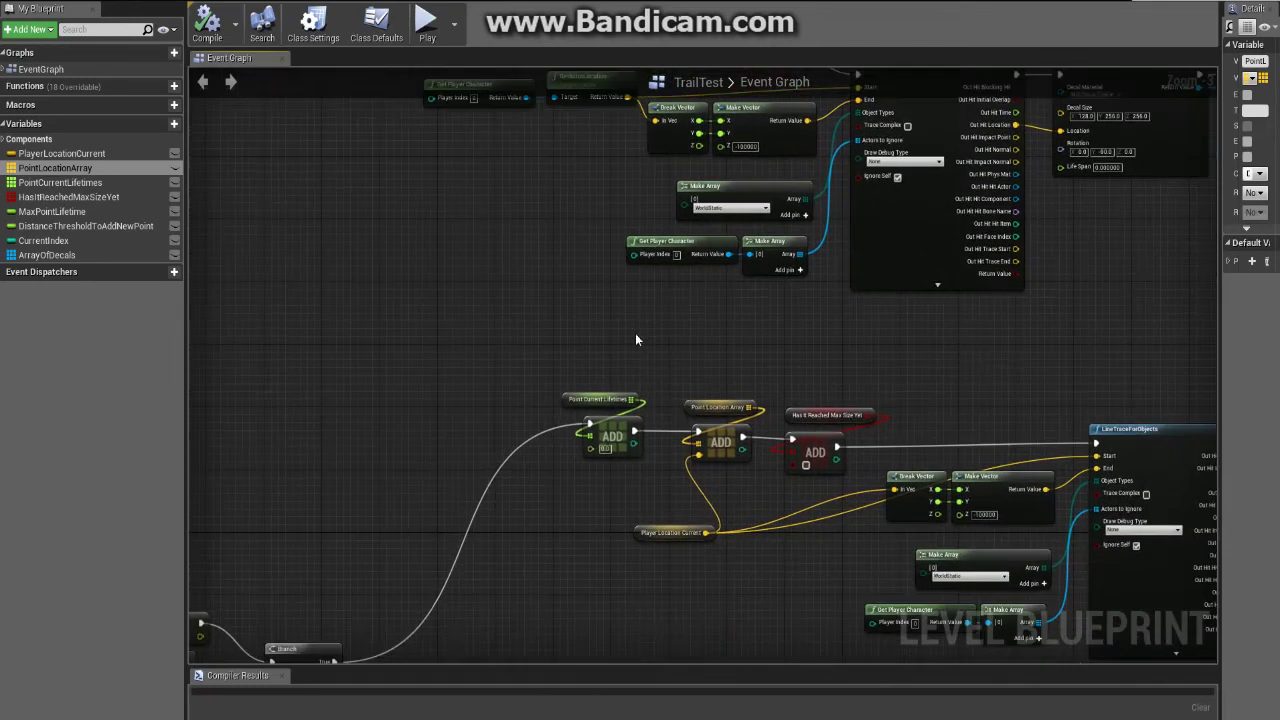
drag(722, 381, 701, 490)
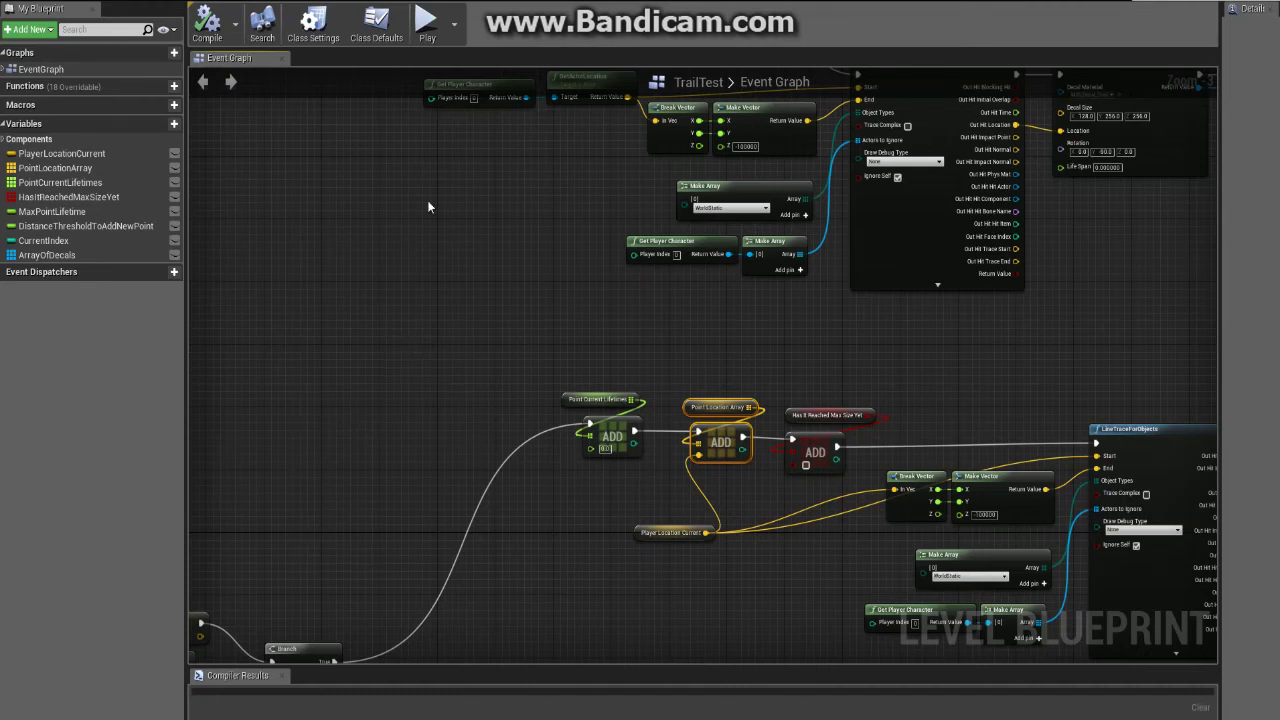
Highlight the whole BeginPlay node chain that initialises the arrays and spawns the first decal, and clear the selection.
scroll(427, 207, down, 2)
right_drag(434, 258, 370, 314)
scroll(487, 290, down, 2)
right_drag(494, 295, 606, 319)
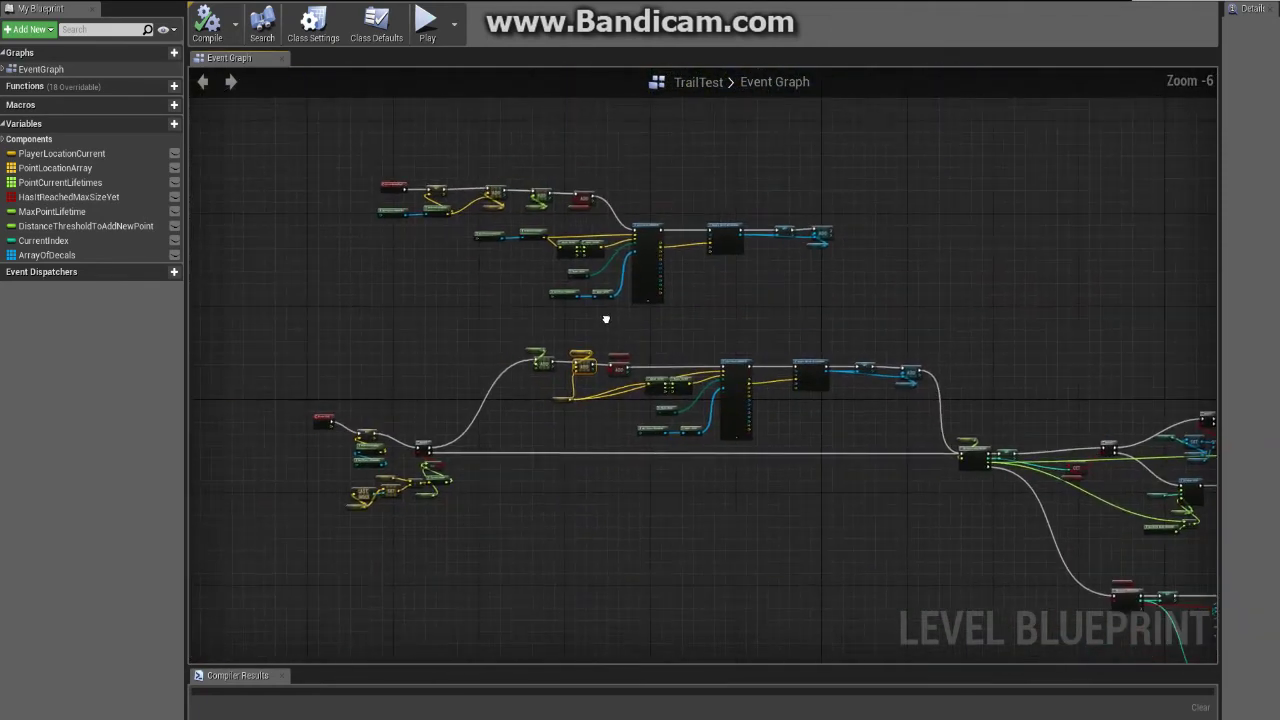
drag(855, 318, 398, 137)
click(472, 330)
right_drag(472, 336, 343, 257)
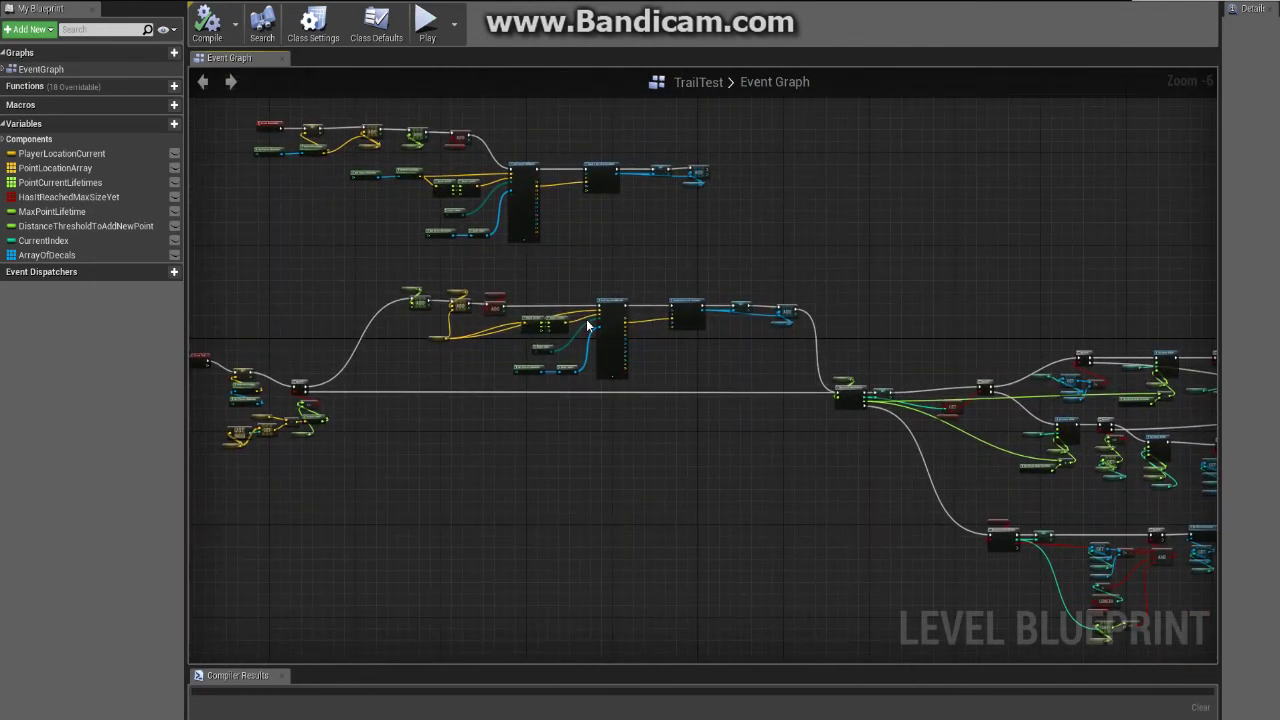
Select all the nodes in the lifetime update branches and the point removal loop.
scroll(723, 294, up, 2)
right_drag(818, 308, 523, 222)
scroll(523, 222, down, 1)
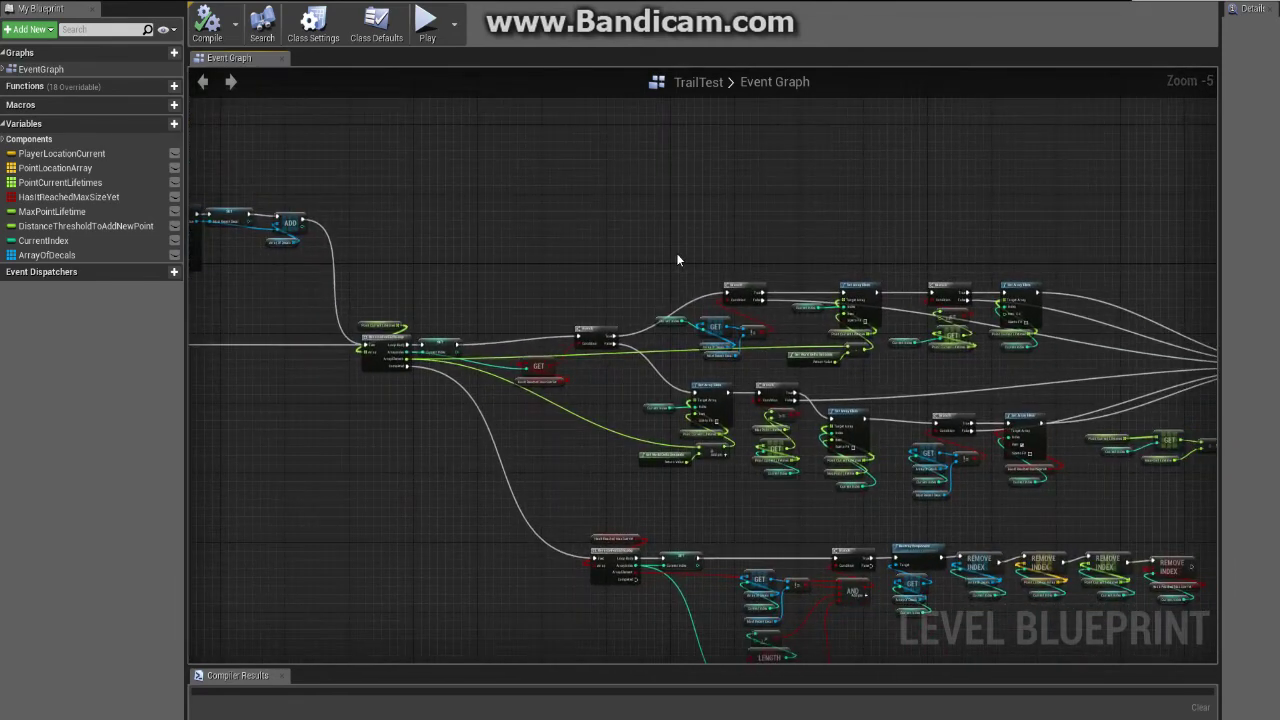
right_drag(694, 257, 506, 172)
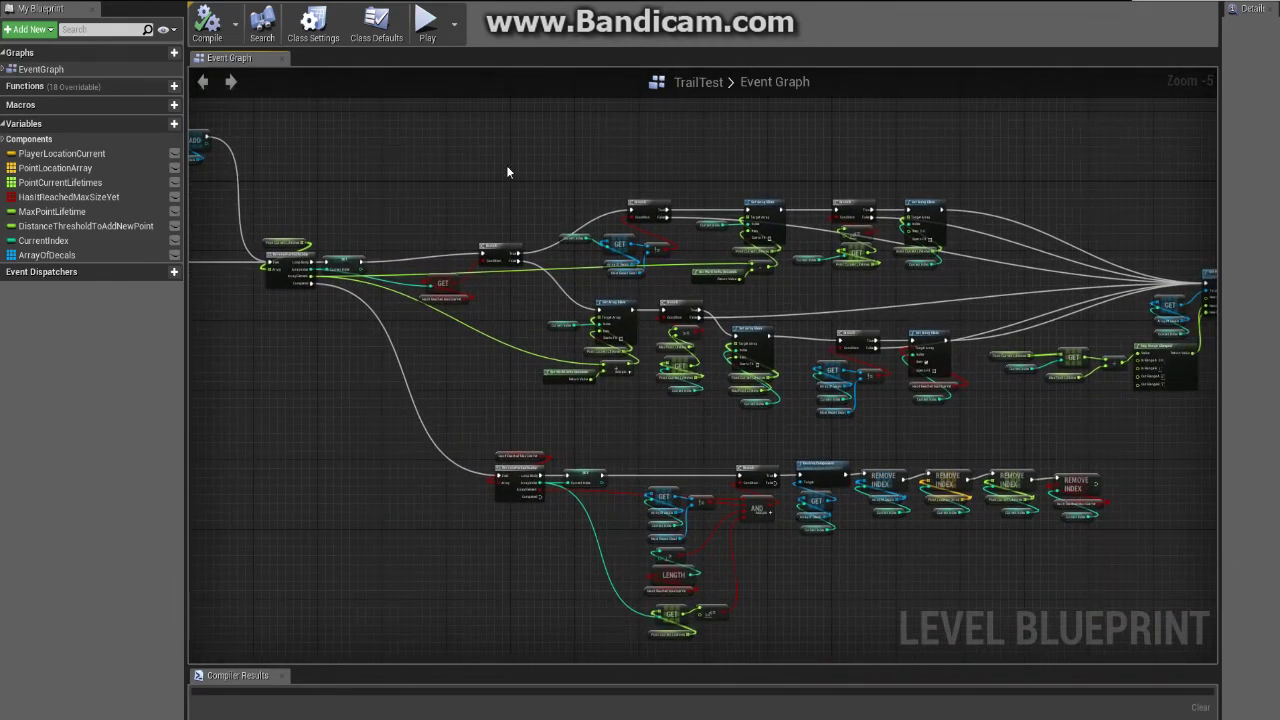
drag(356, 207, 1089, 560)
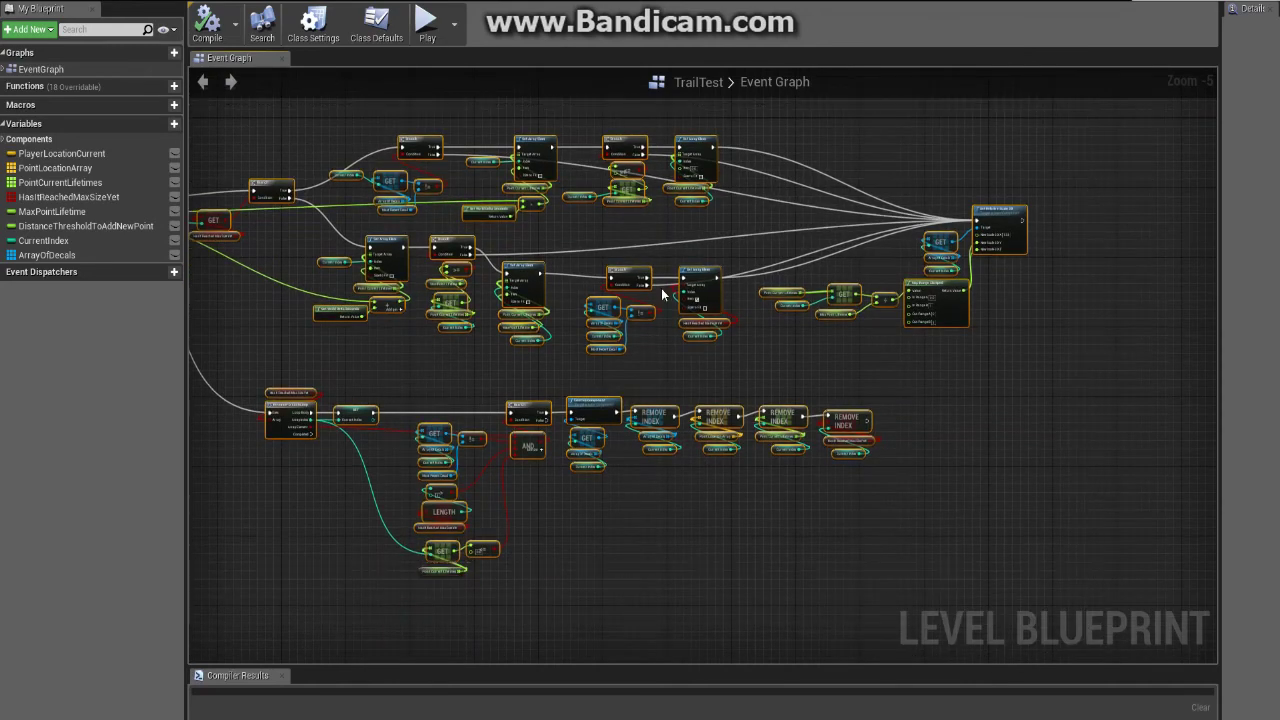
Highlight the Branch, DestroyComponent and Remove Index nodes of the removal loop, and clear the selection.
scroll(500, 425, up, 2)
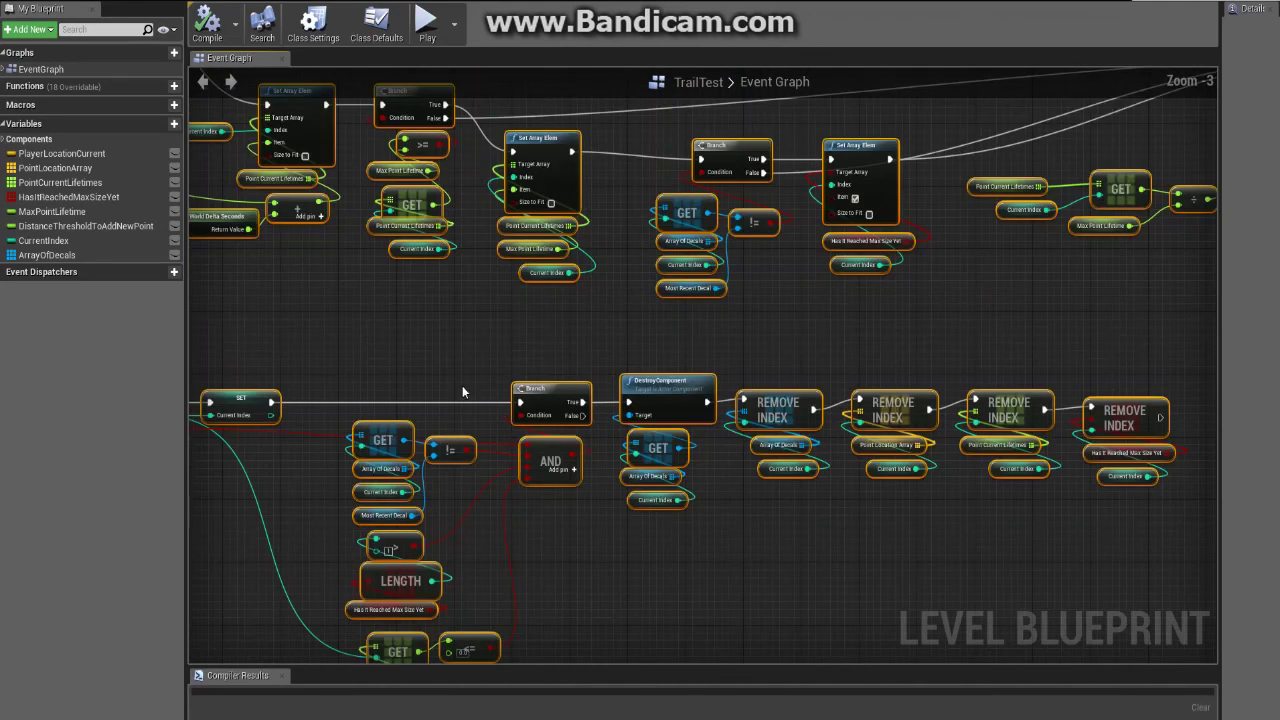
scroll(464, 385, down, 1)
drag(497, 344, 1005, 475)
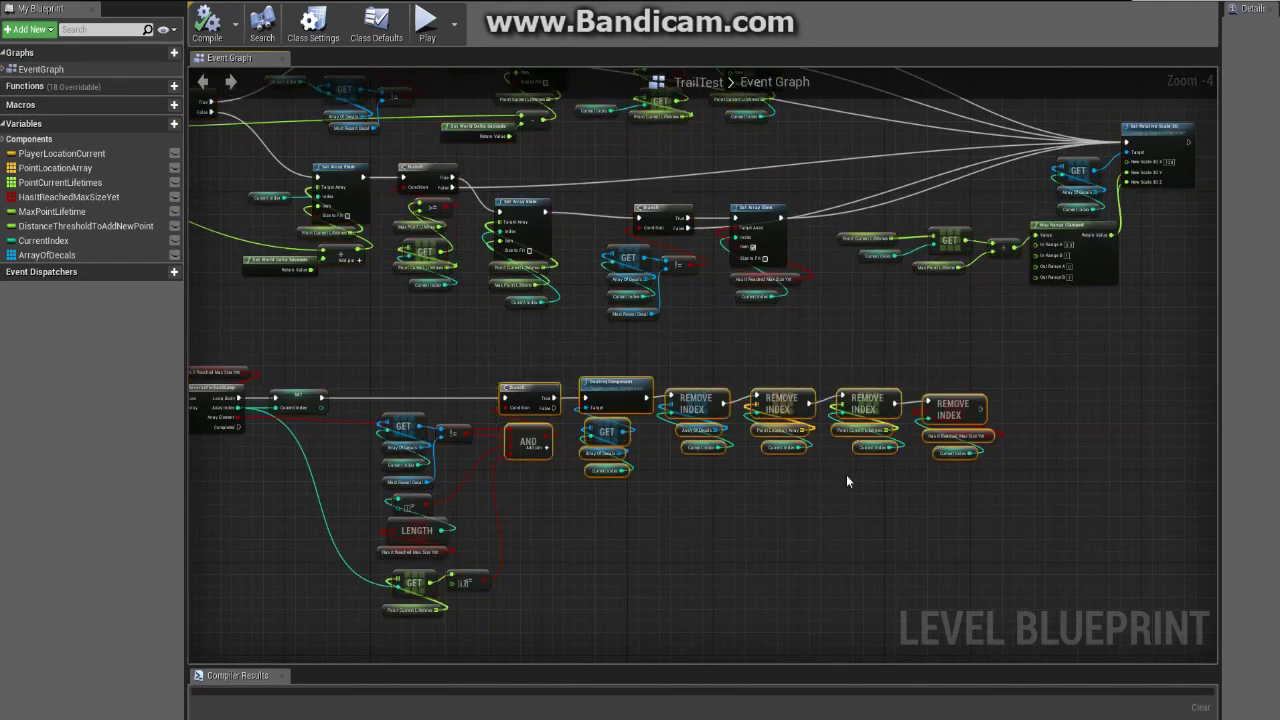
click(565, 511)
Return to the overview of the BeginPlay and Event Tick chains, highlight the BeginPlay nodes again, and clear the selection.
right_drag(519, 430, 733, 528)
scroll(733, 528, down, 1)
right_drag(477, 439, 868, 509)
right_drag(659, 258, 849, 271)
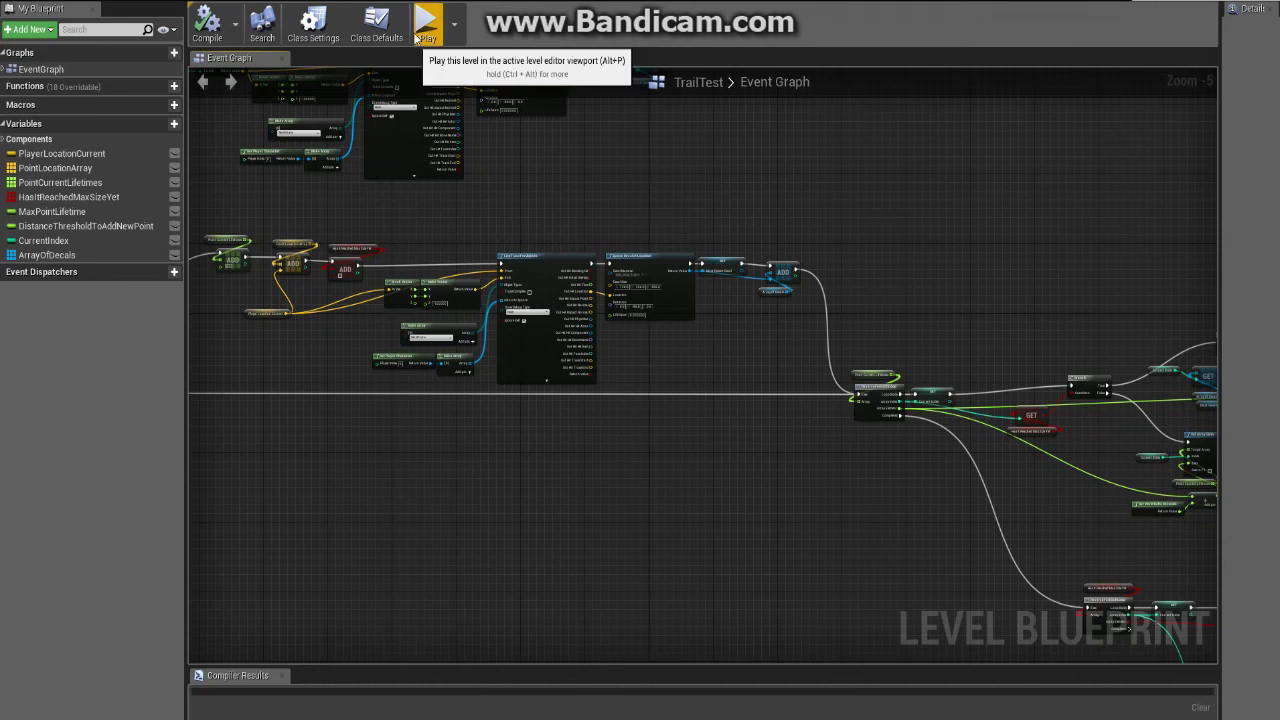
scroll(512, 174, down, 1)
right_drag(512, 174, 740, 279)
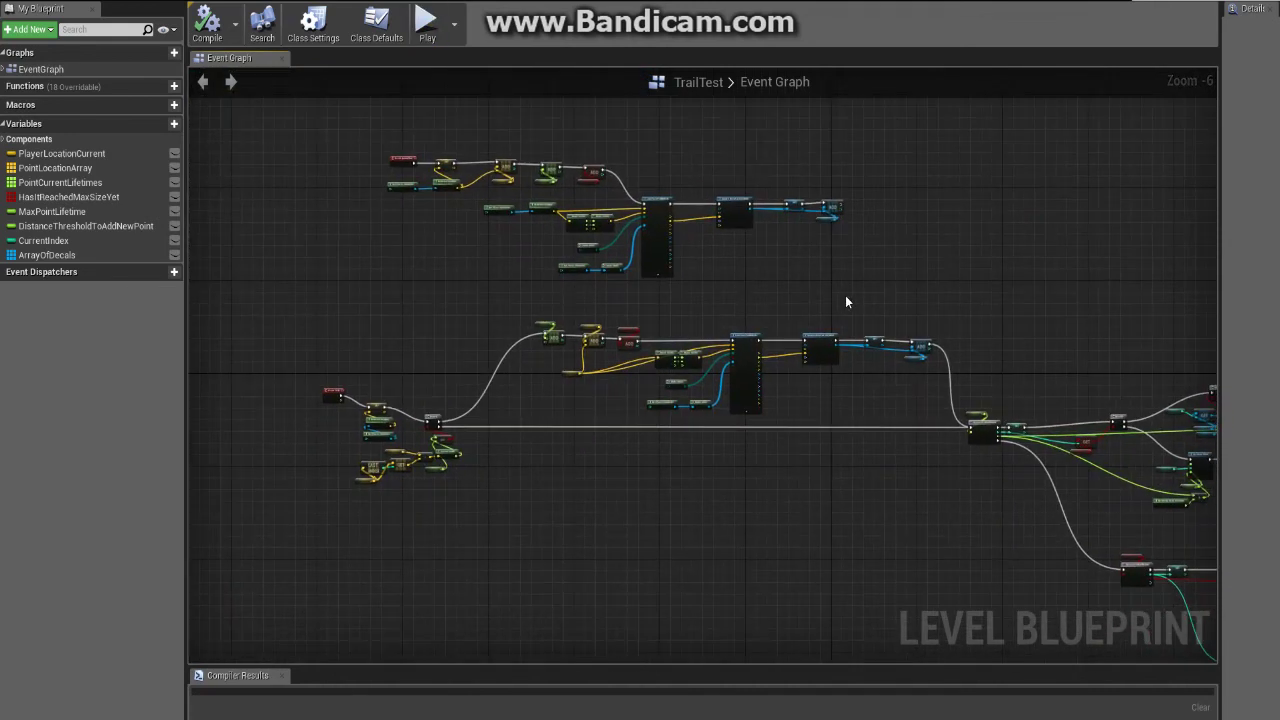
drag(786, 280, 358, 112)
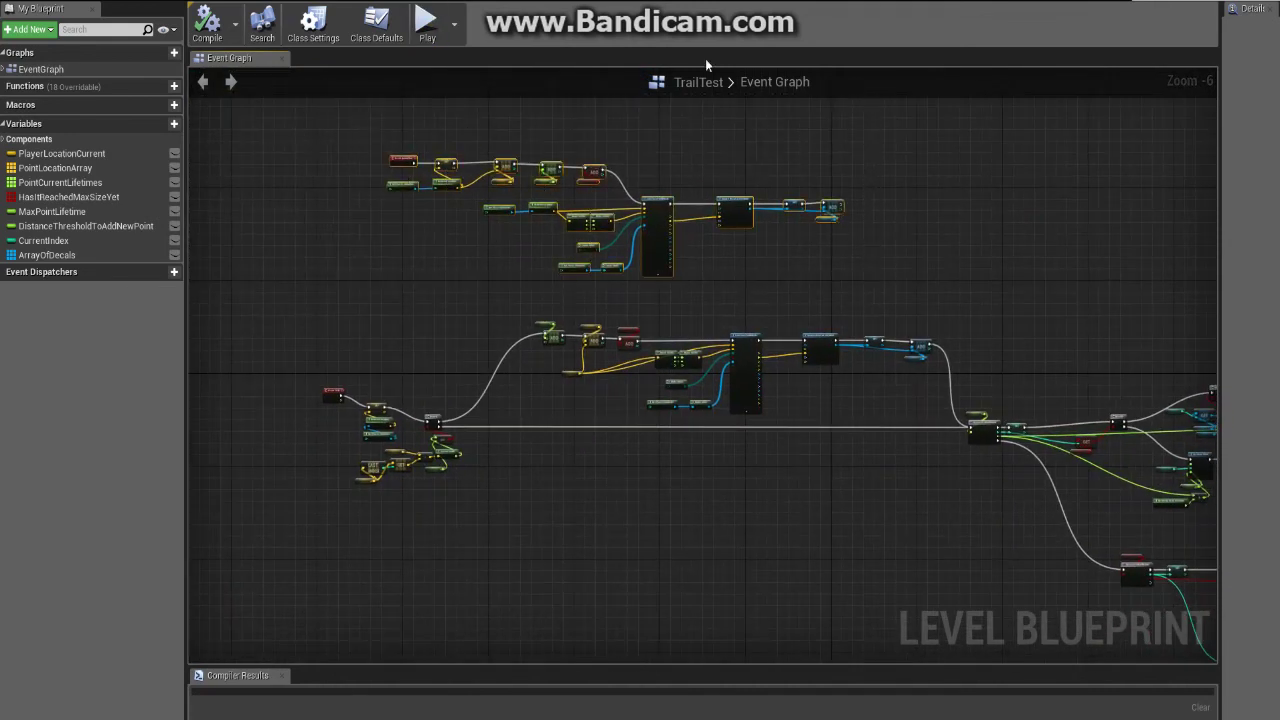
right_drag(692, 140, 647, 153)
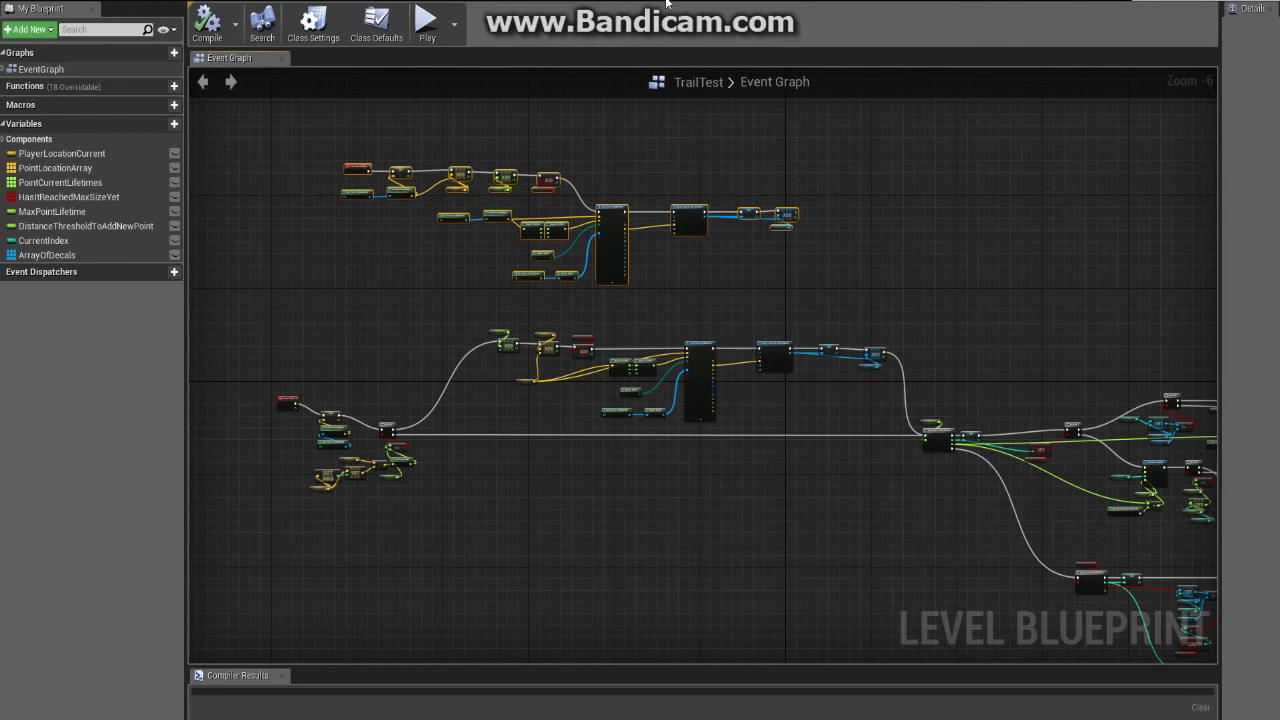
right_drag(807, 143, 741, 134)
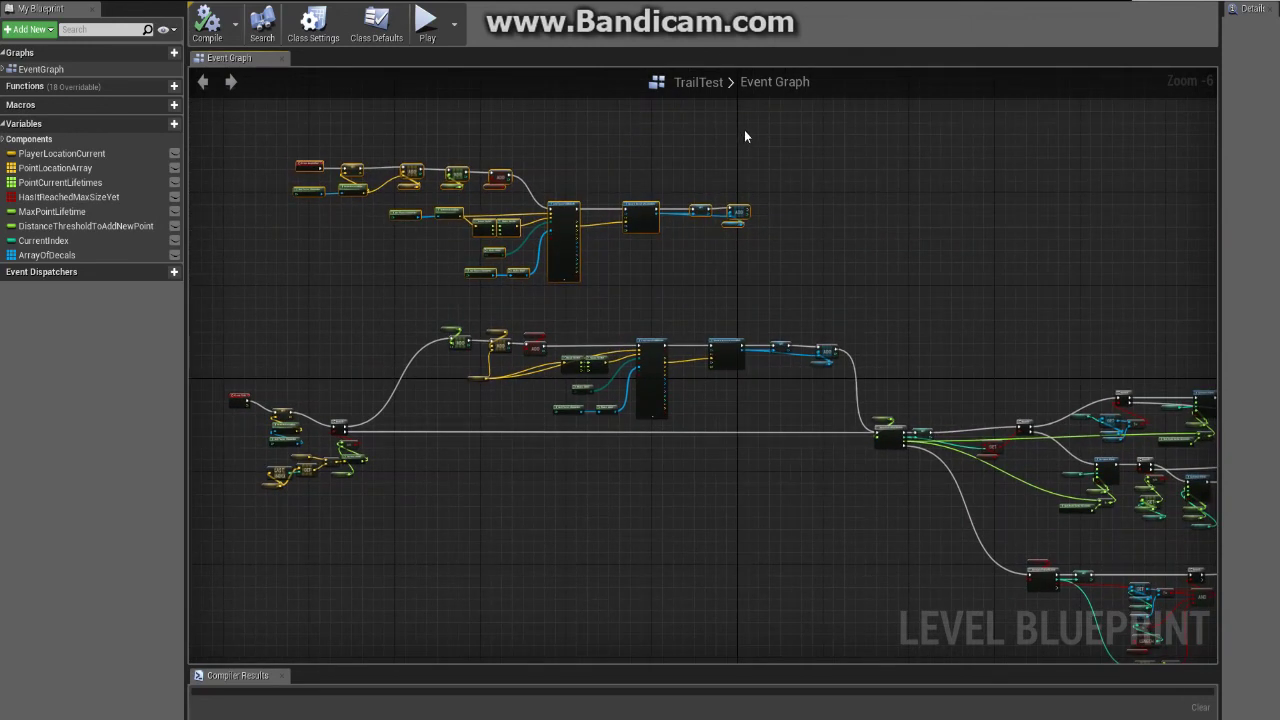
click(938, 185)
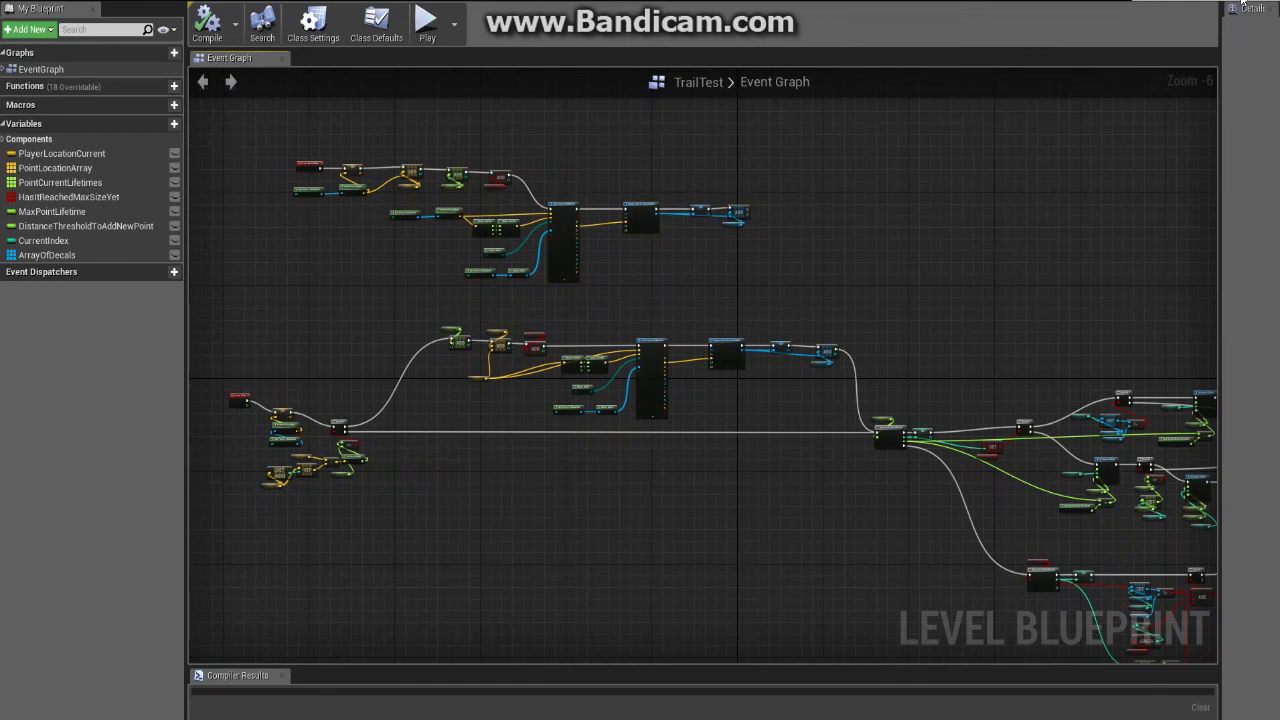